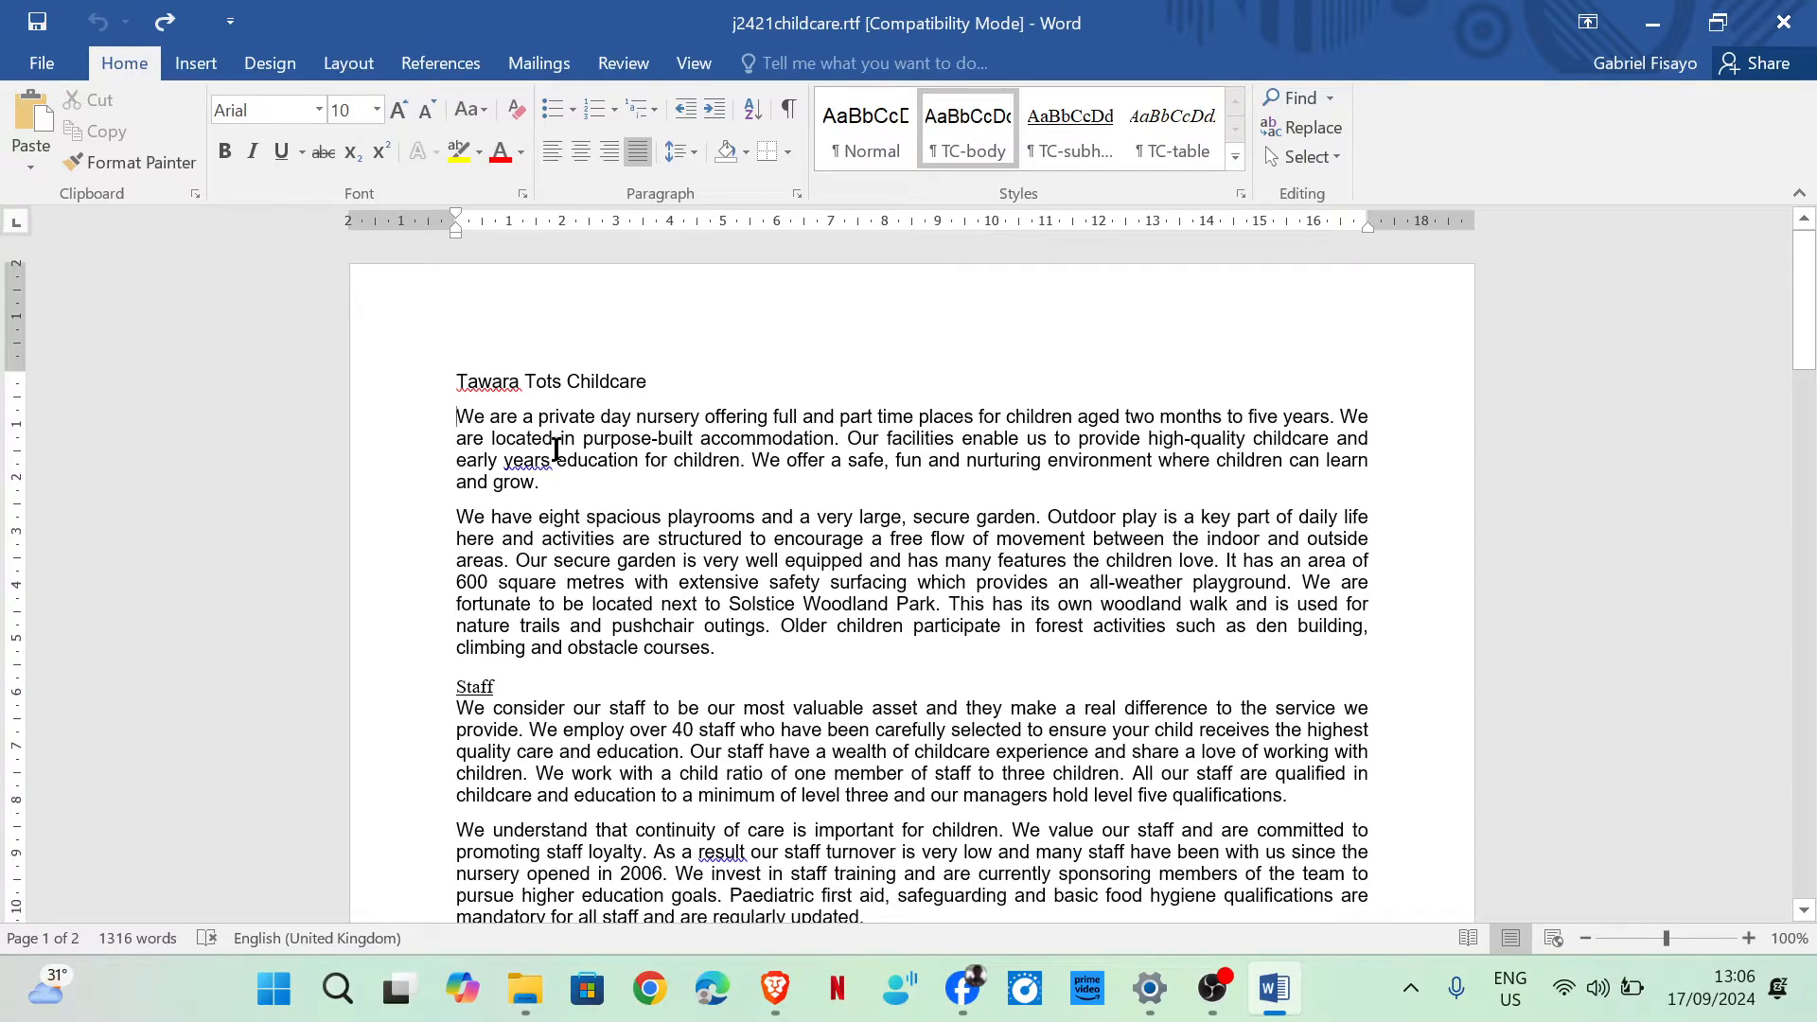
Insert the picture j2421logo.jpg at the start of the "We are a private day nursery" paragraph.
{"action": "left_click", "coordinate": [202, 68]}
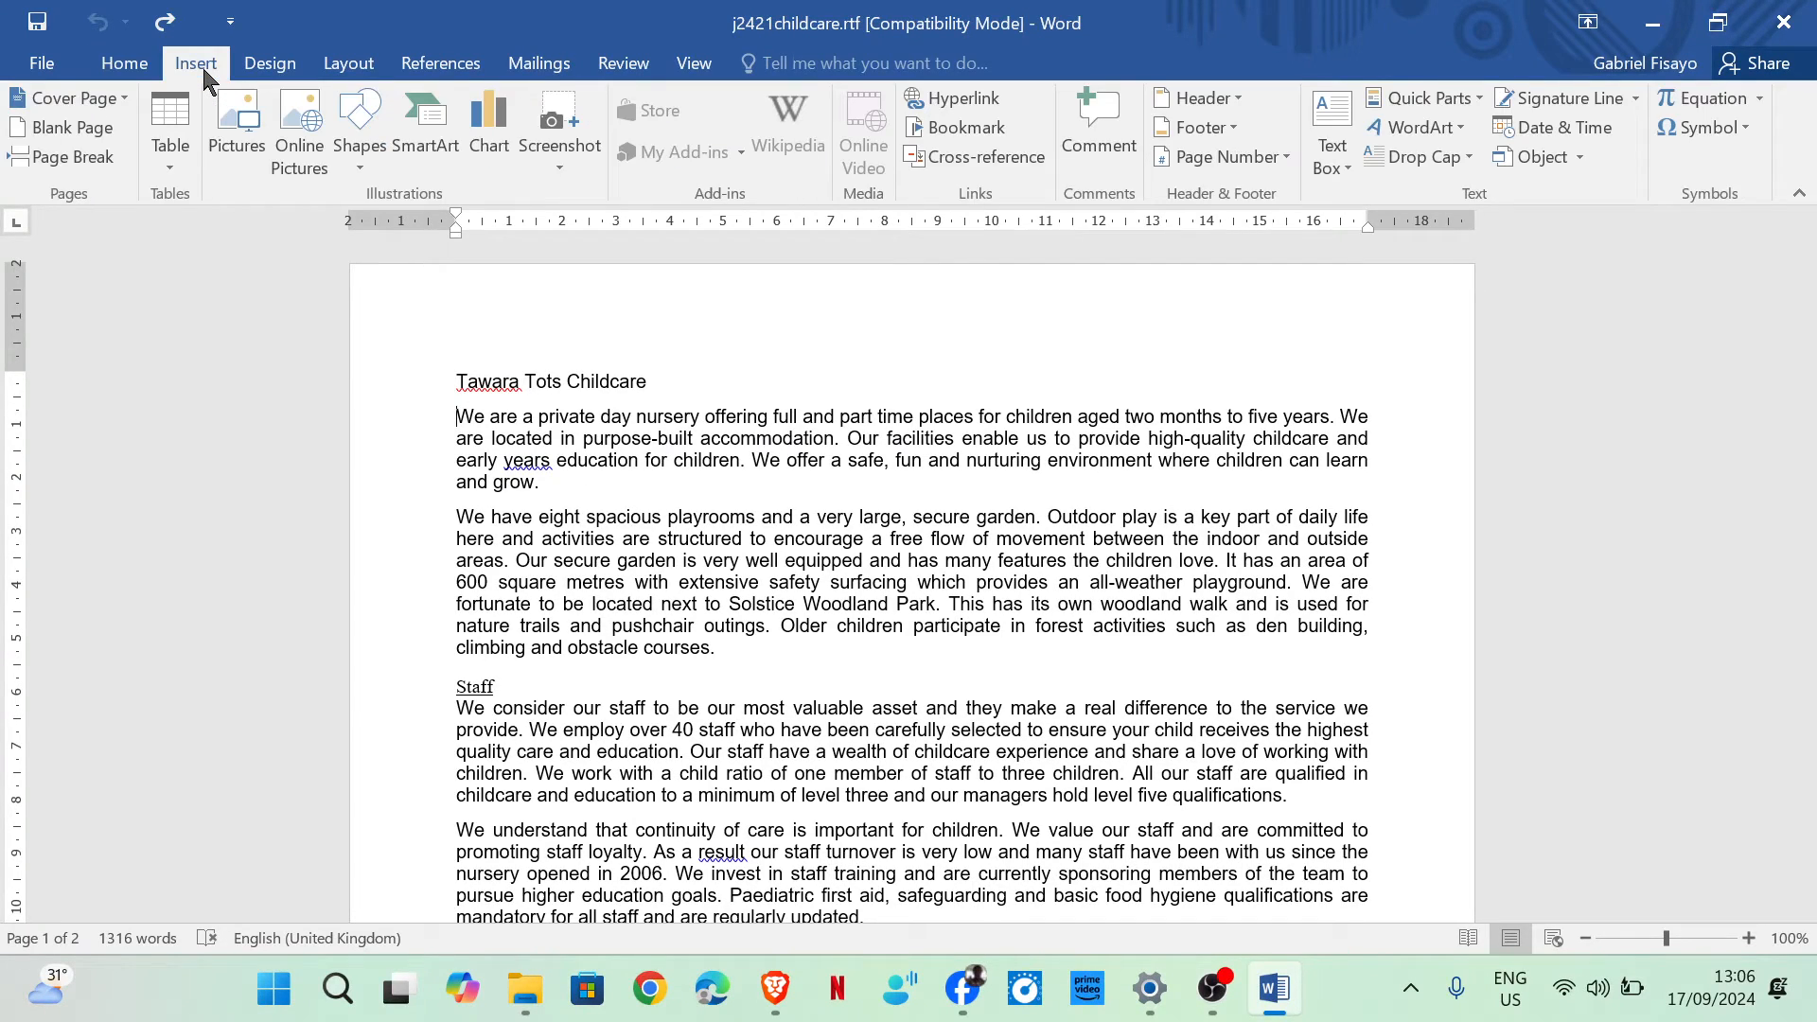
{"action": "left_click", "coordinate": [243, 157]}
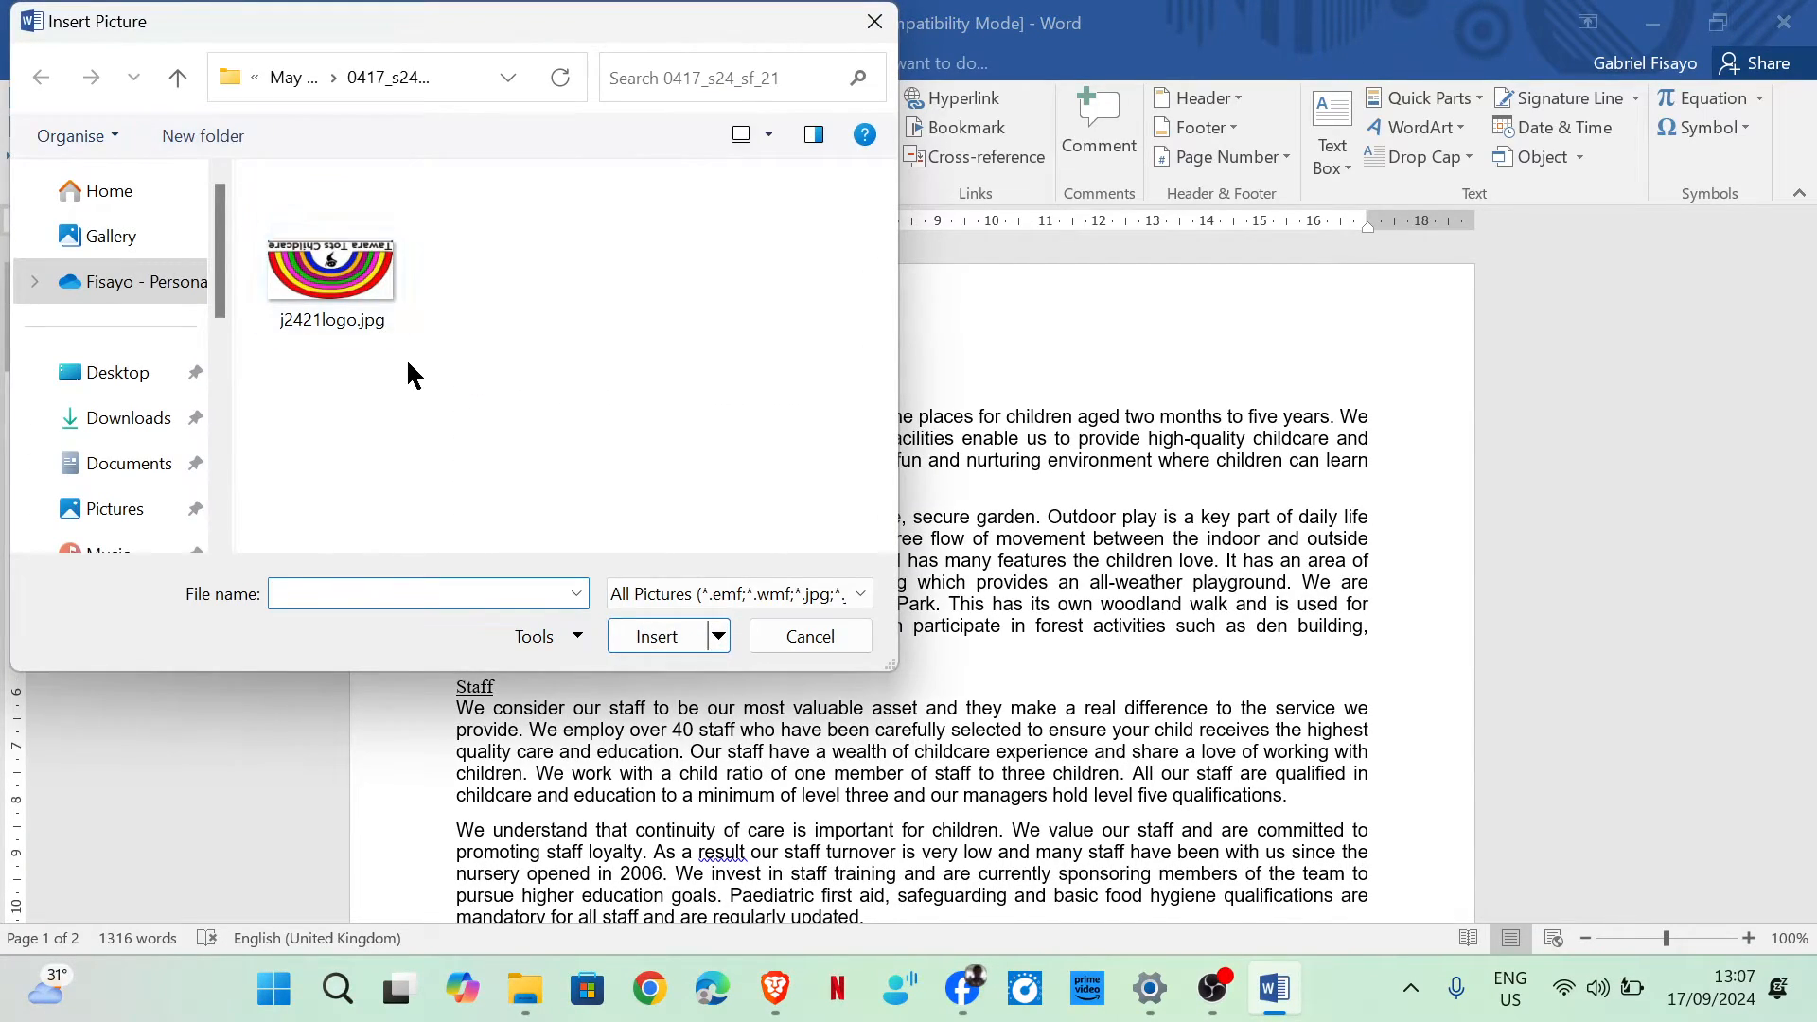
{"action": "left_click", "coordinate": [363, 278]}
{"action": "left_click", "coordinate": [651, 644]}
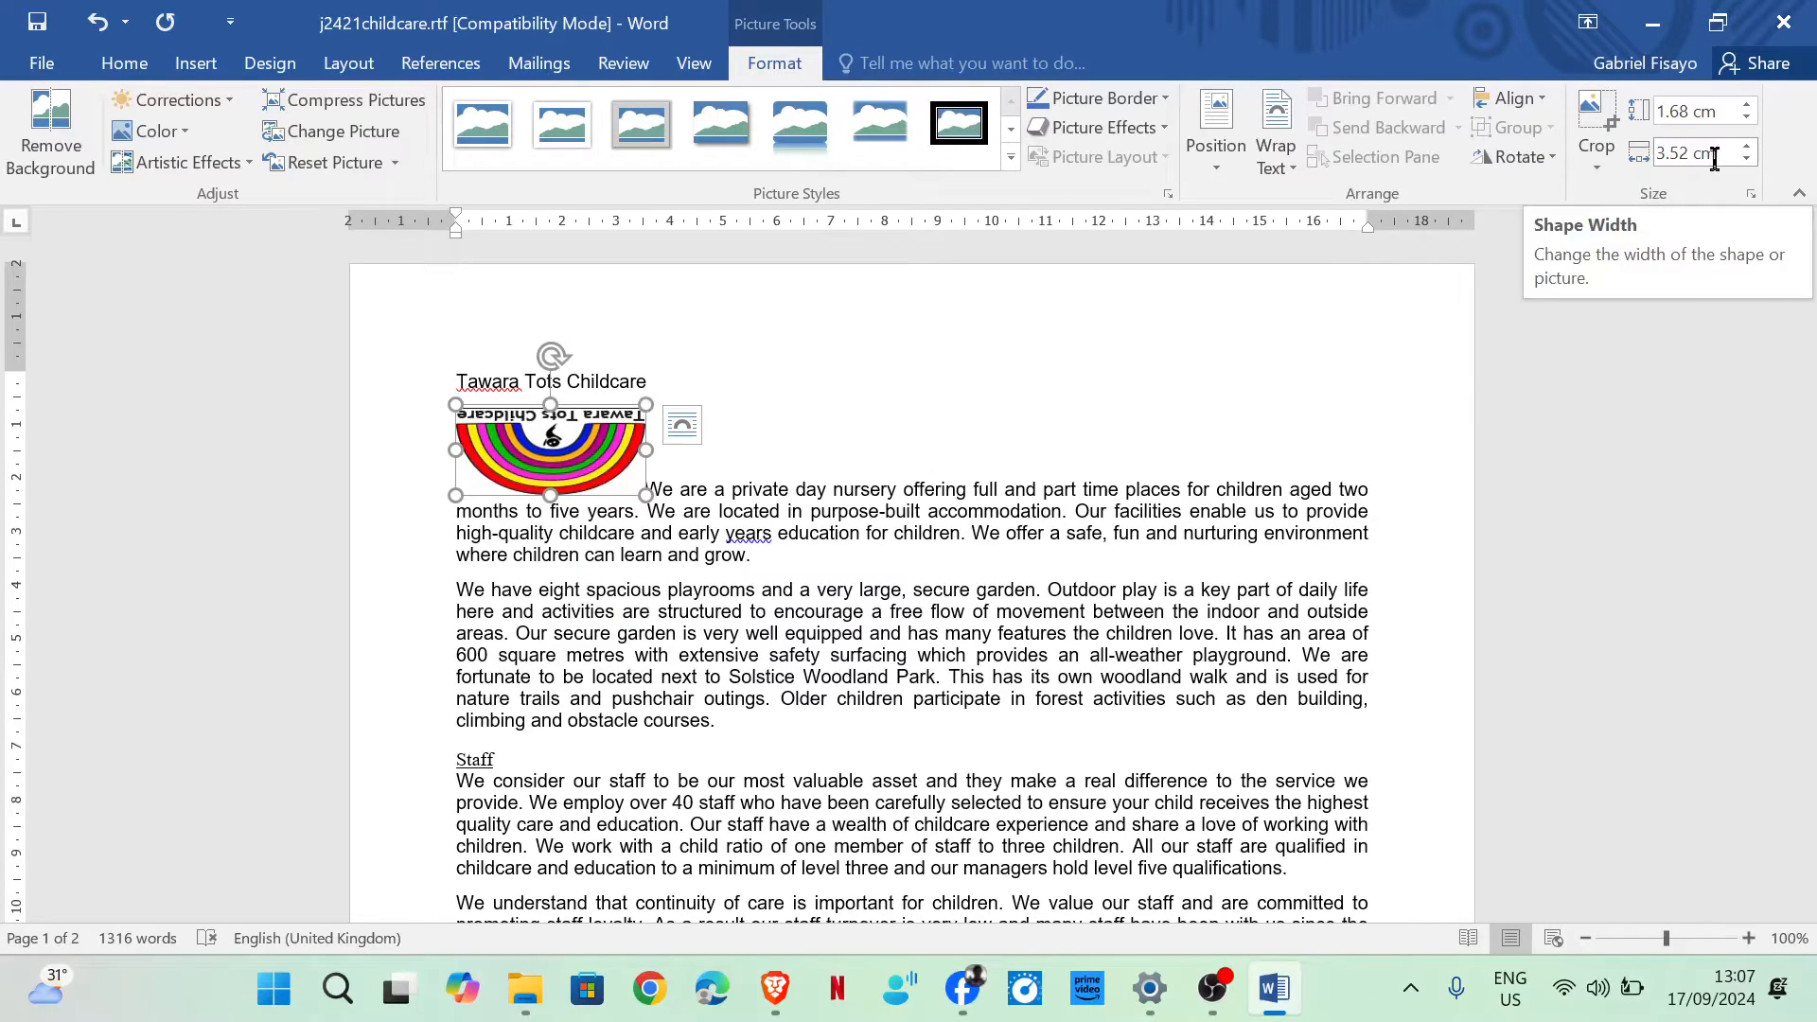
Set the logo's height to 2.5 cm, keeping its proportions.
{"action": "left_click", "coordinate": [1748, 106]}
{"action": "left_click", "coordinate": [1748, 106]}
{"action": "left_click", "coordinate": [1748, 106]}
{"action": "left_click", "coordinate": [1748, 106]}
{"action": "left_click", "coordinate": [1748, 106]}
{"action": "left_click", "coordinate": [1748, 106]}
{"action": "left_click", "coordinate": [1747, 106]}
{"action": "left_click", "coordinate": [1748, 106]}
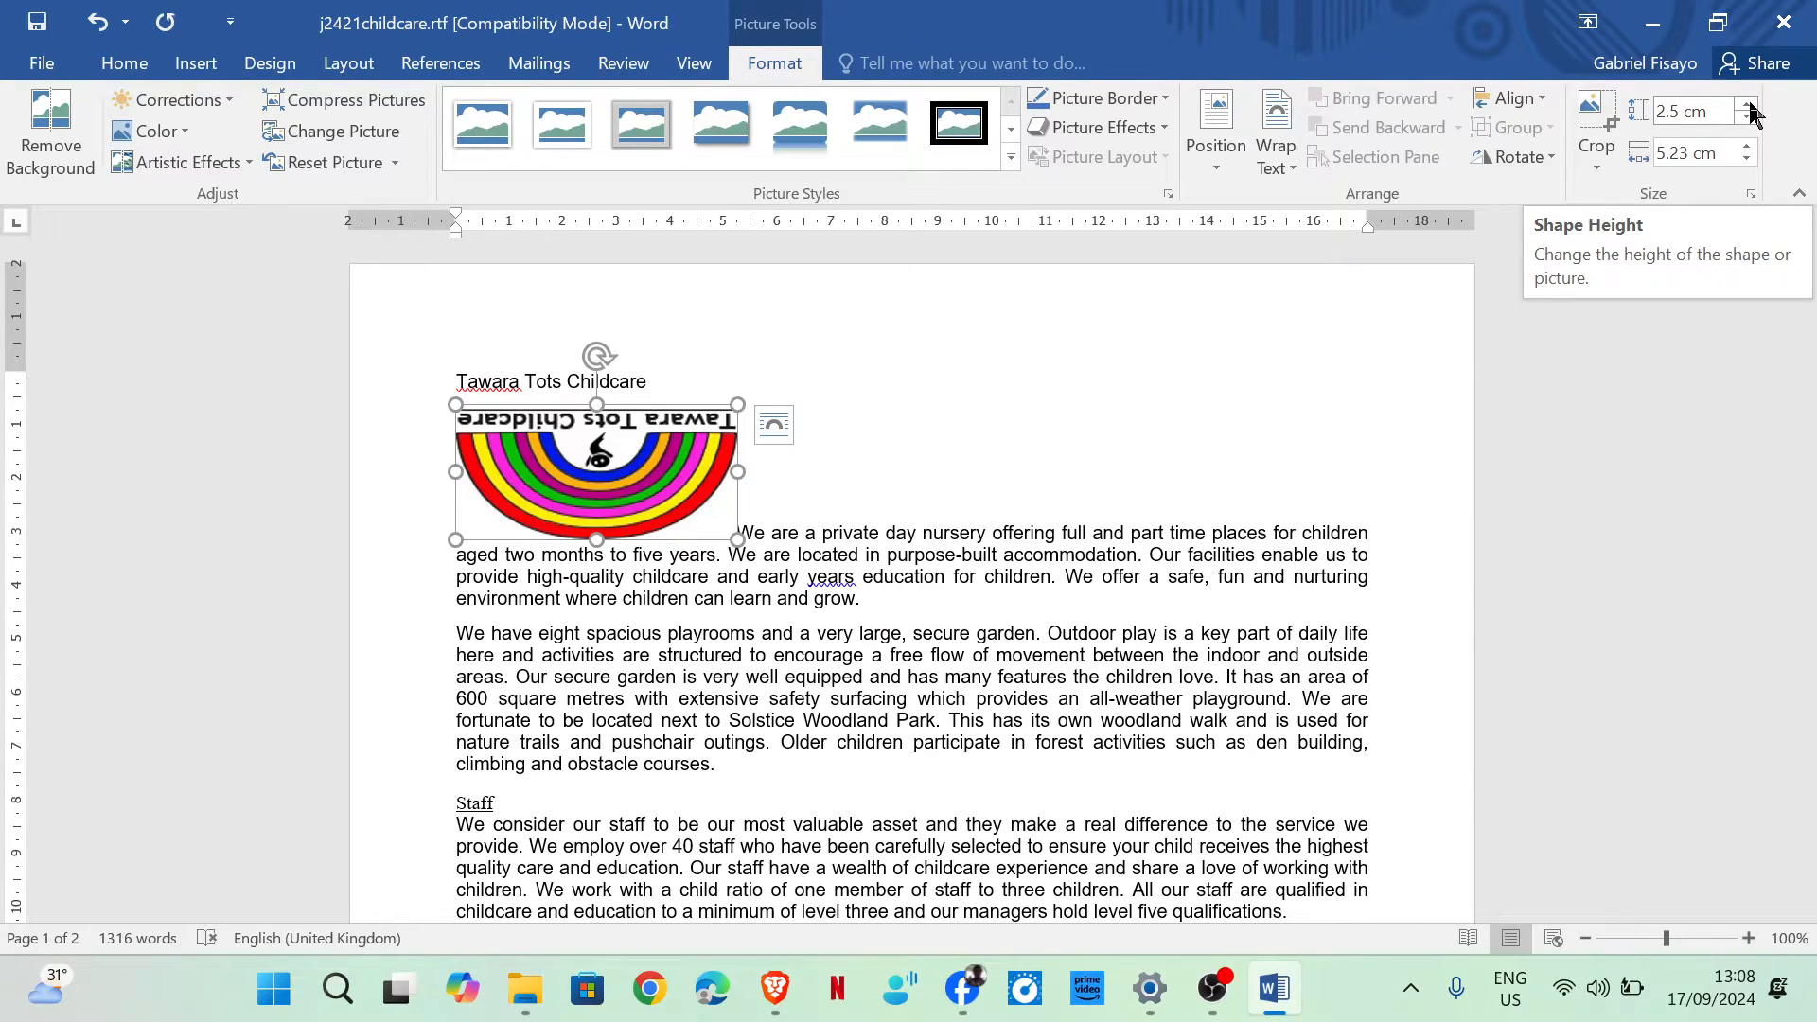
{"action": "left_click", "coordinate": [1751, 201]}
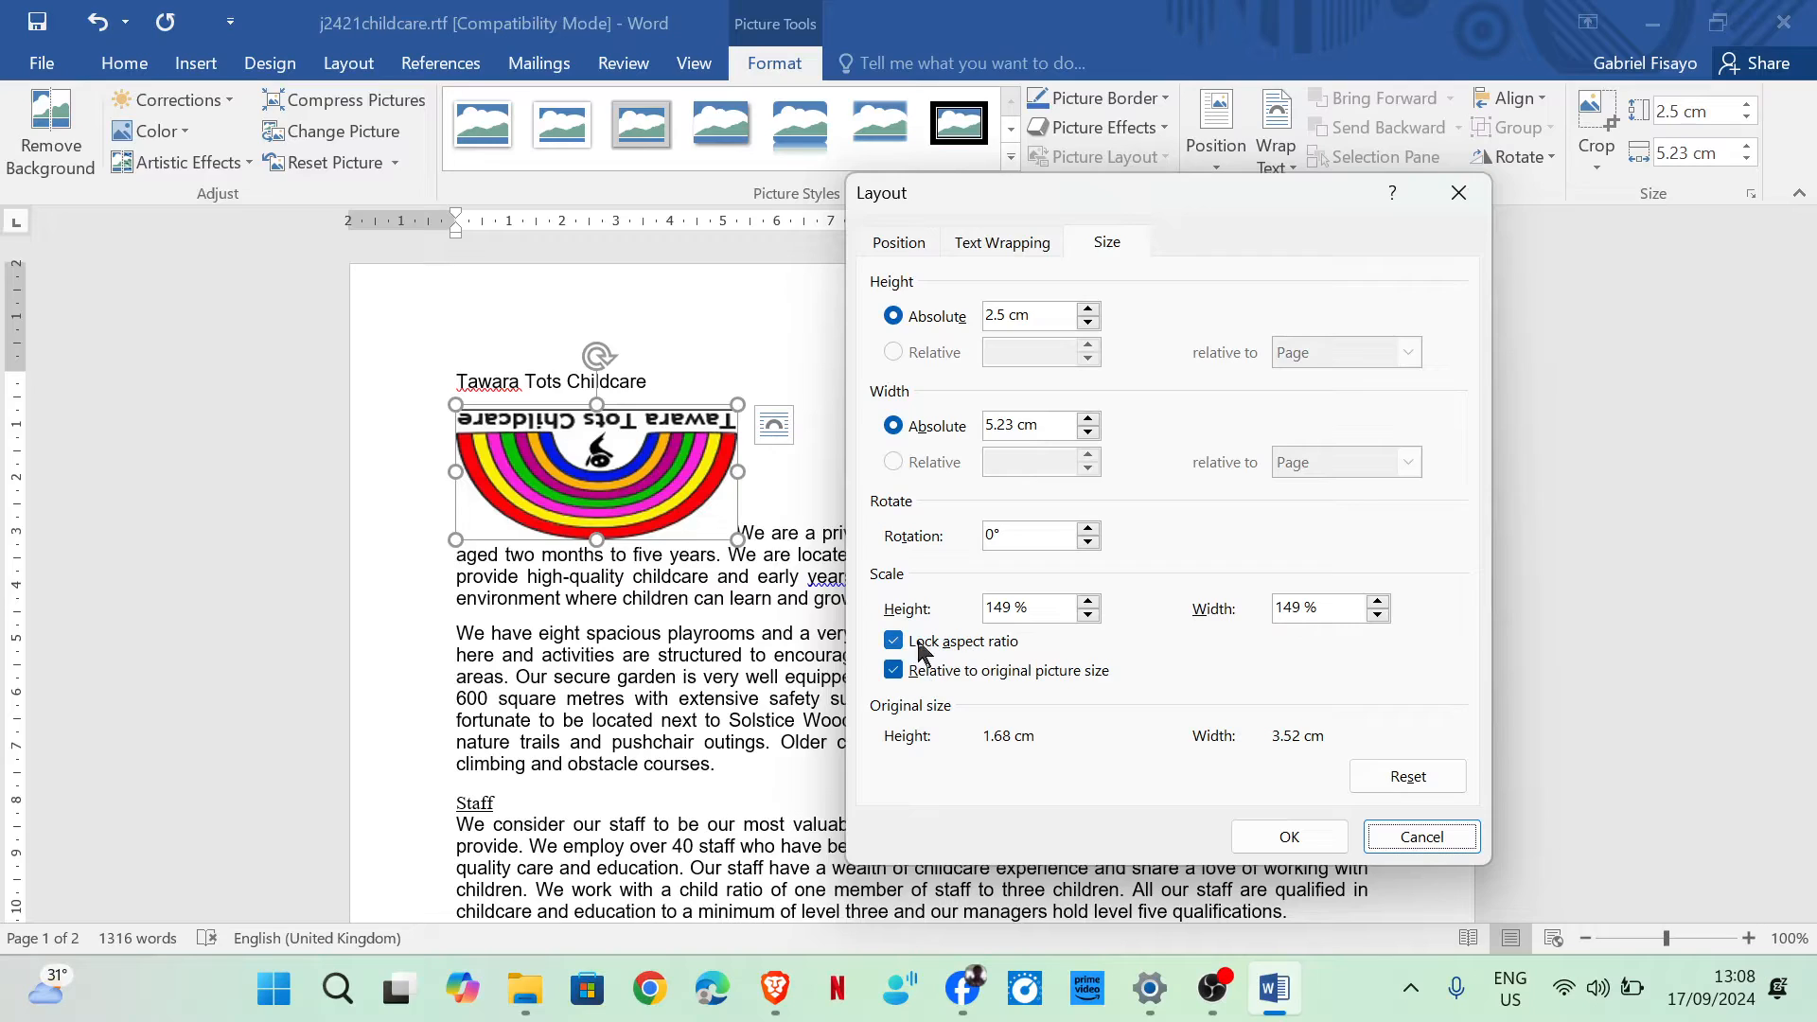
{"action": "left_click", "coordinate": [1089, 310]}
{"action": "left_click", "coordinate": [1089, 309]}
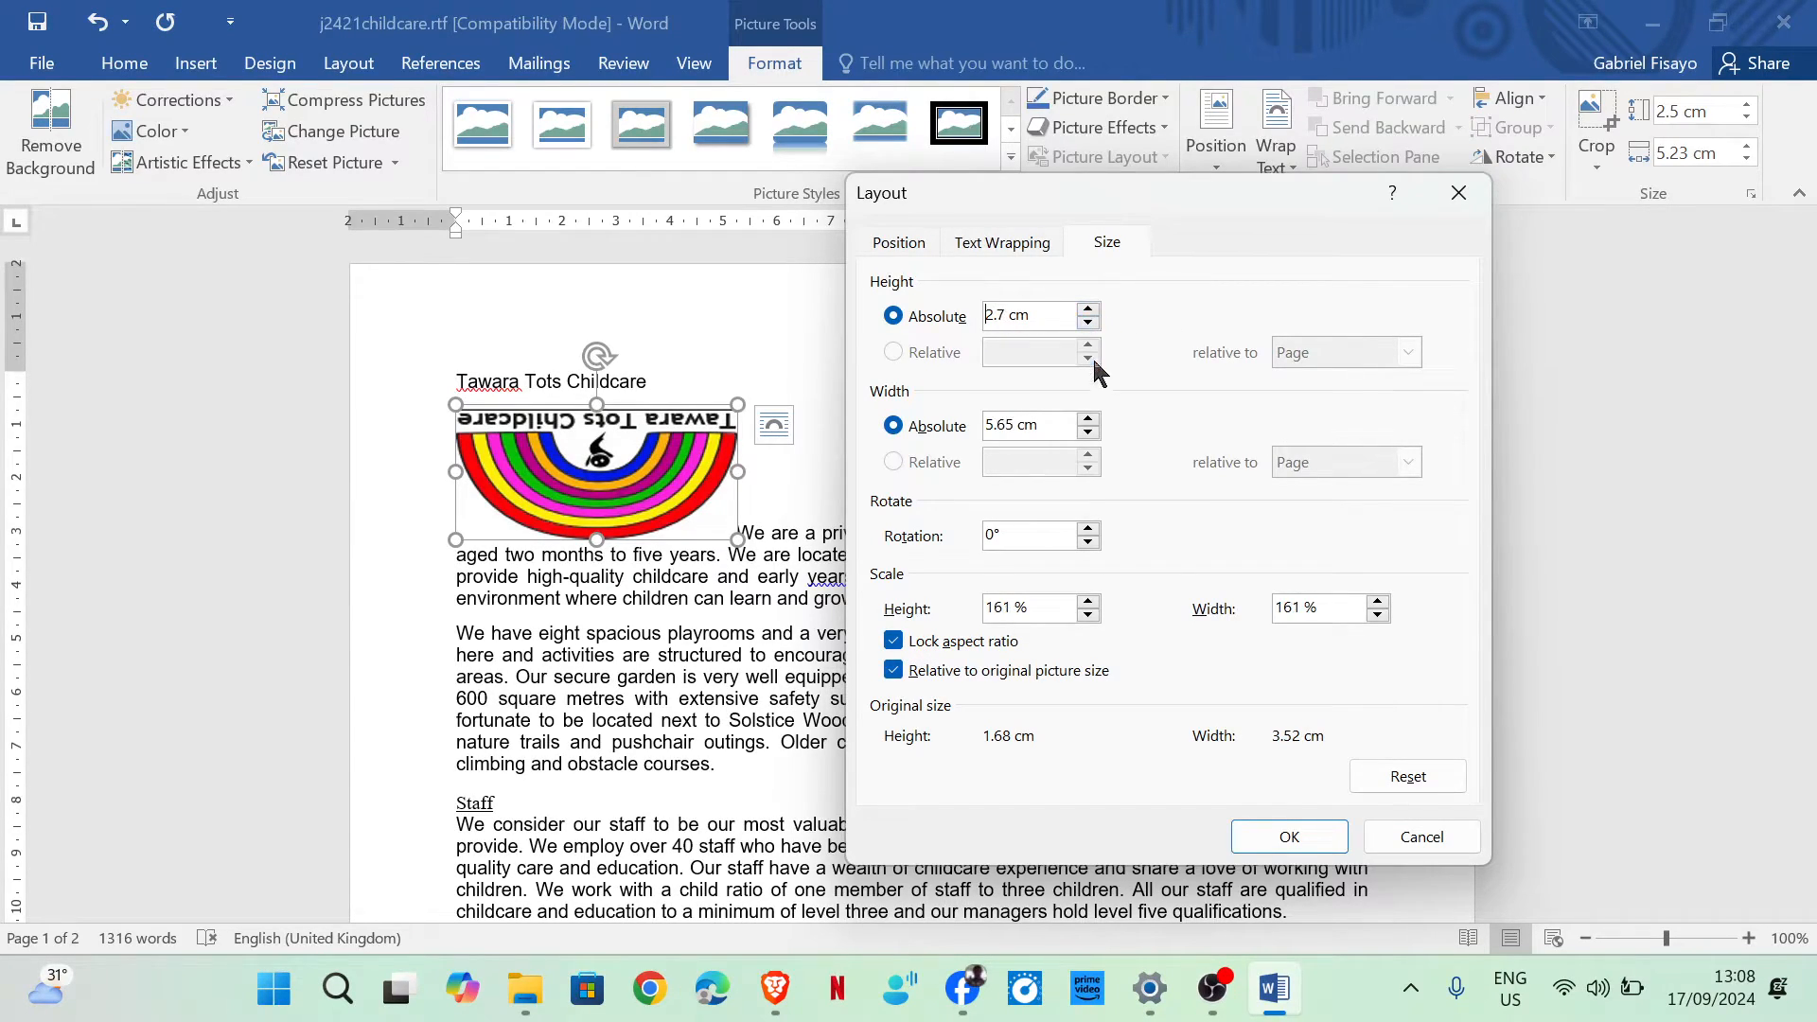
{"action": "left_click", "coordinate": [1089, 433]}
{"action": "left_click", "coordinate": [1089, 433]}
{"action": "left_click", "coordinate": [1089, 434]}
{"action": "left_click", "coordinate": [1473, 202]}
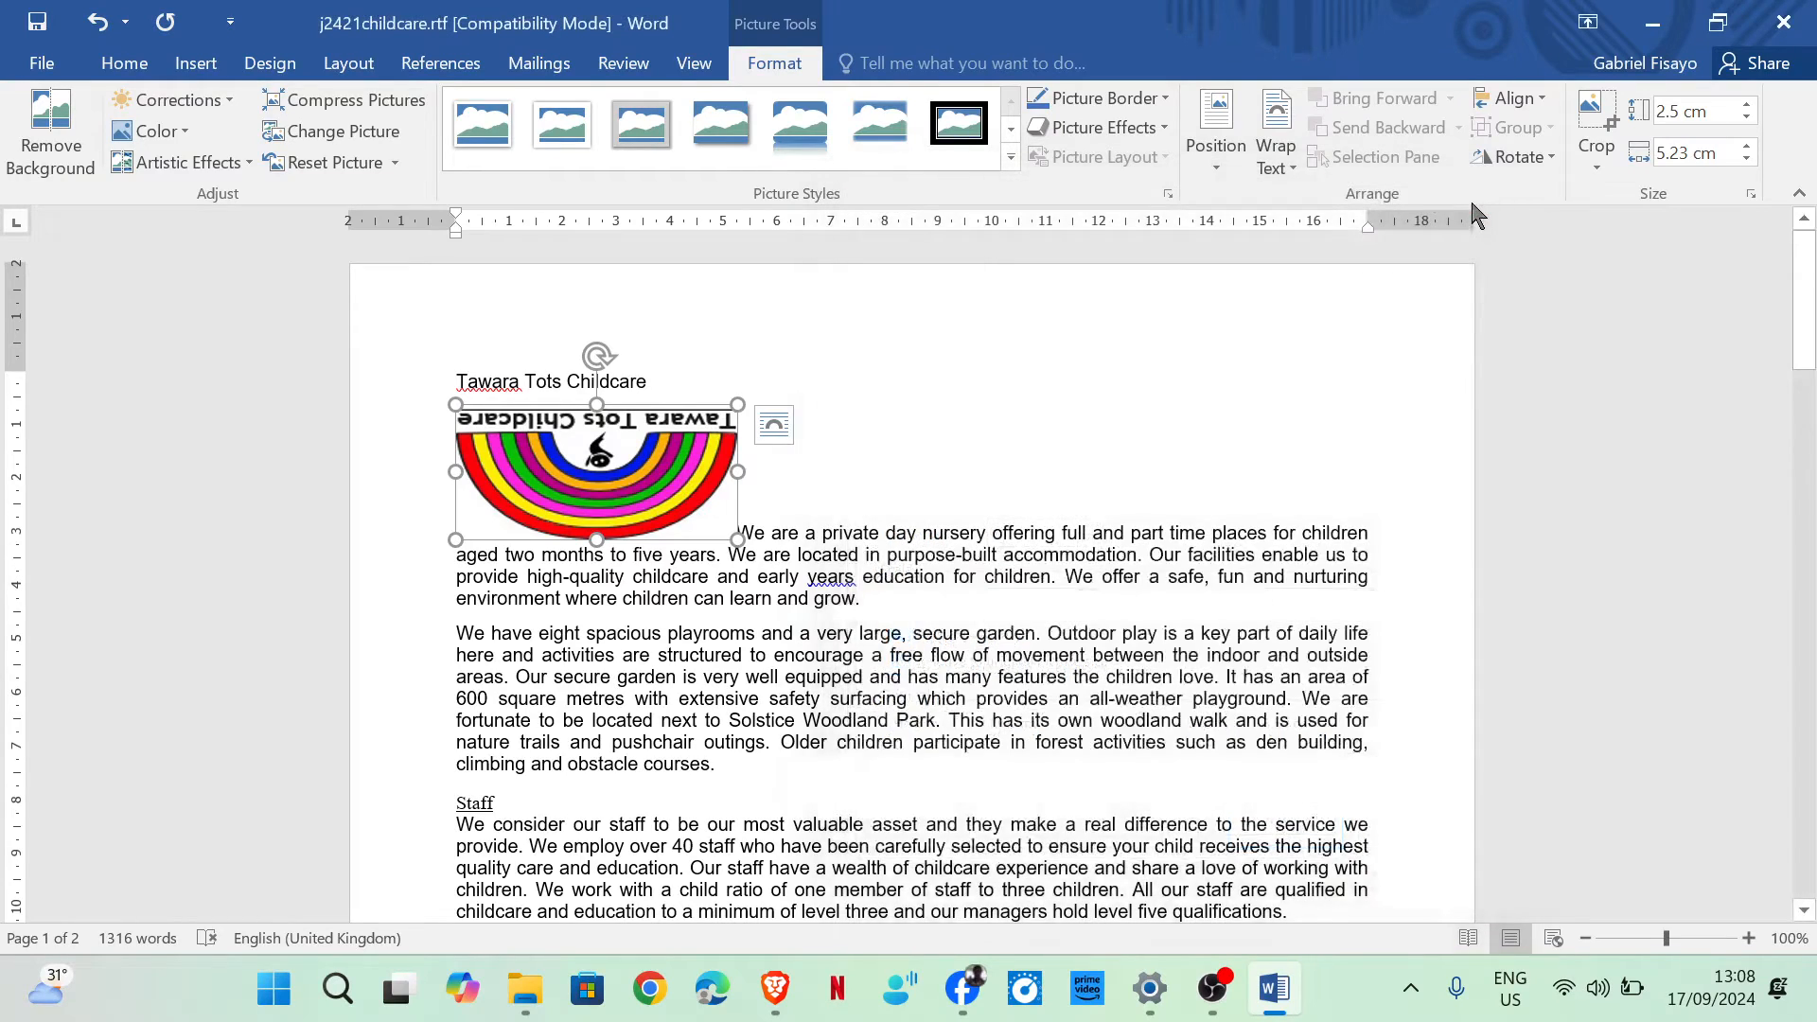
Unlock the logo's aspect ratio, turn off scaling relative to the original picture size, and set the height to 10 cm.
{"action": "left_click", "coordinate": [1752, 196]}
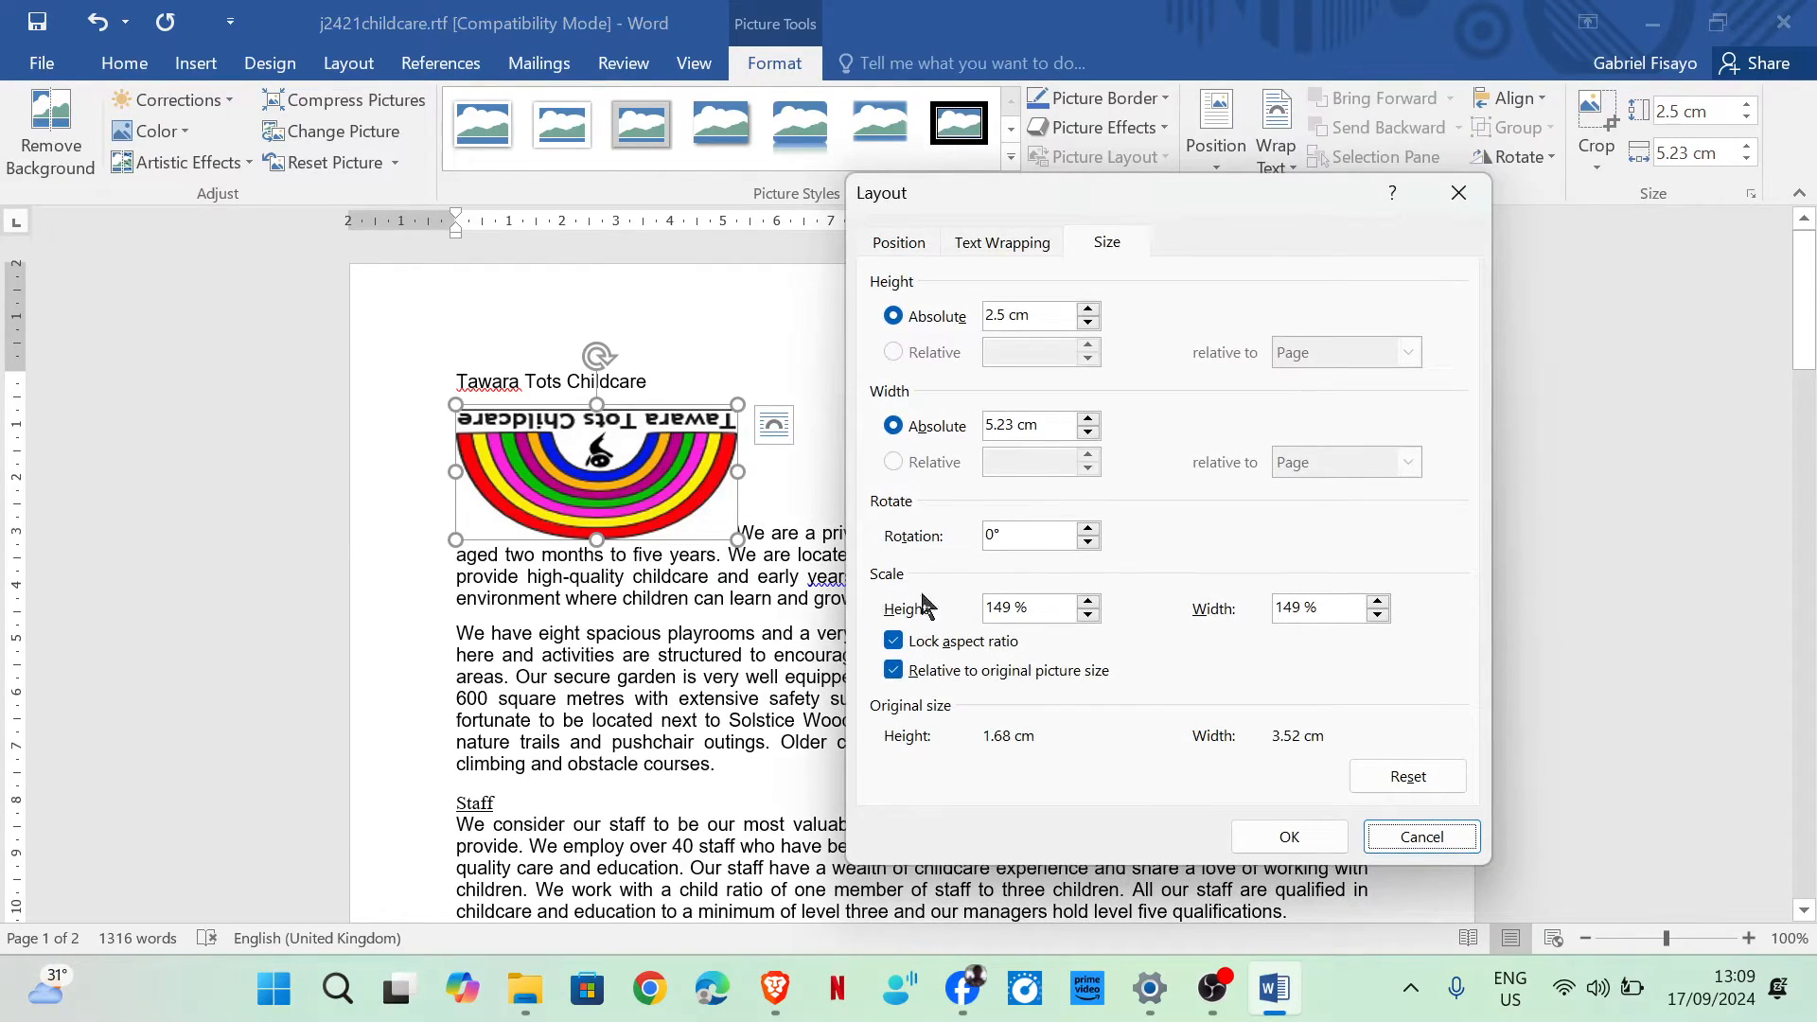
{"action": "left_click", "coordinate": [893, 642]}
{"action": "left_click", "coordinate": [894, 671]}
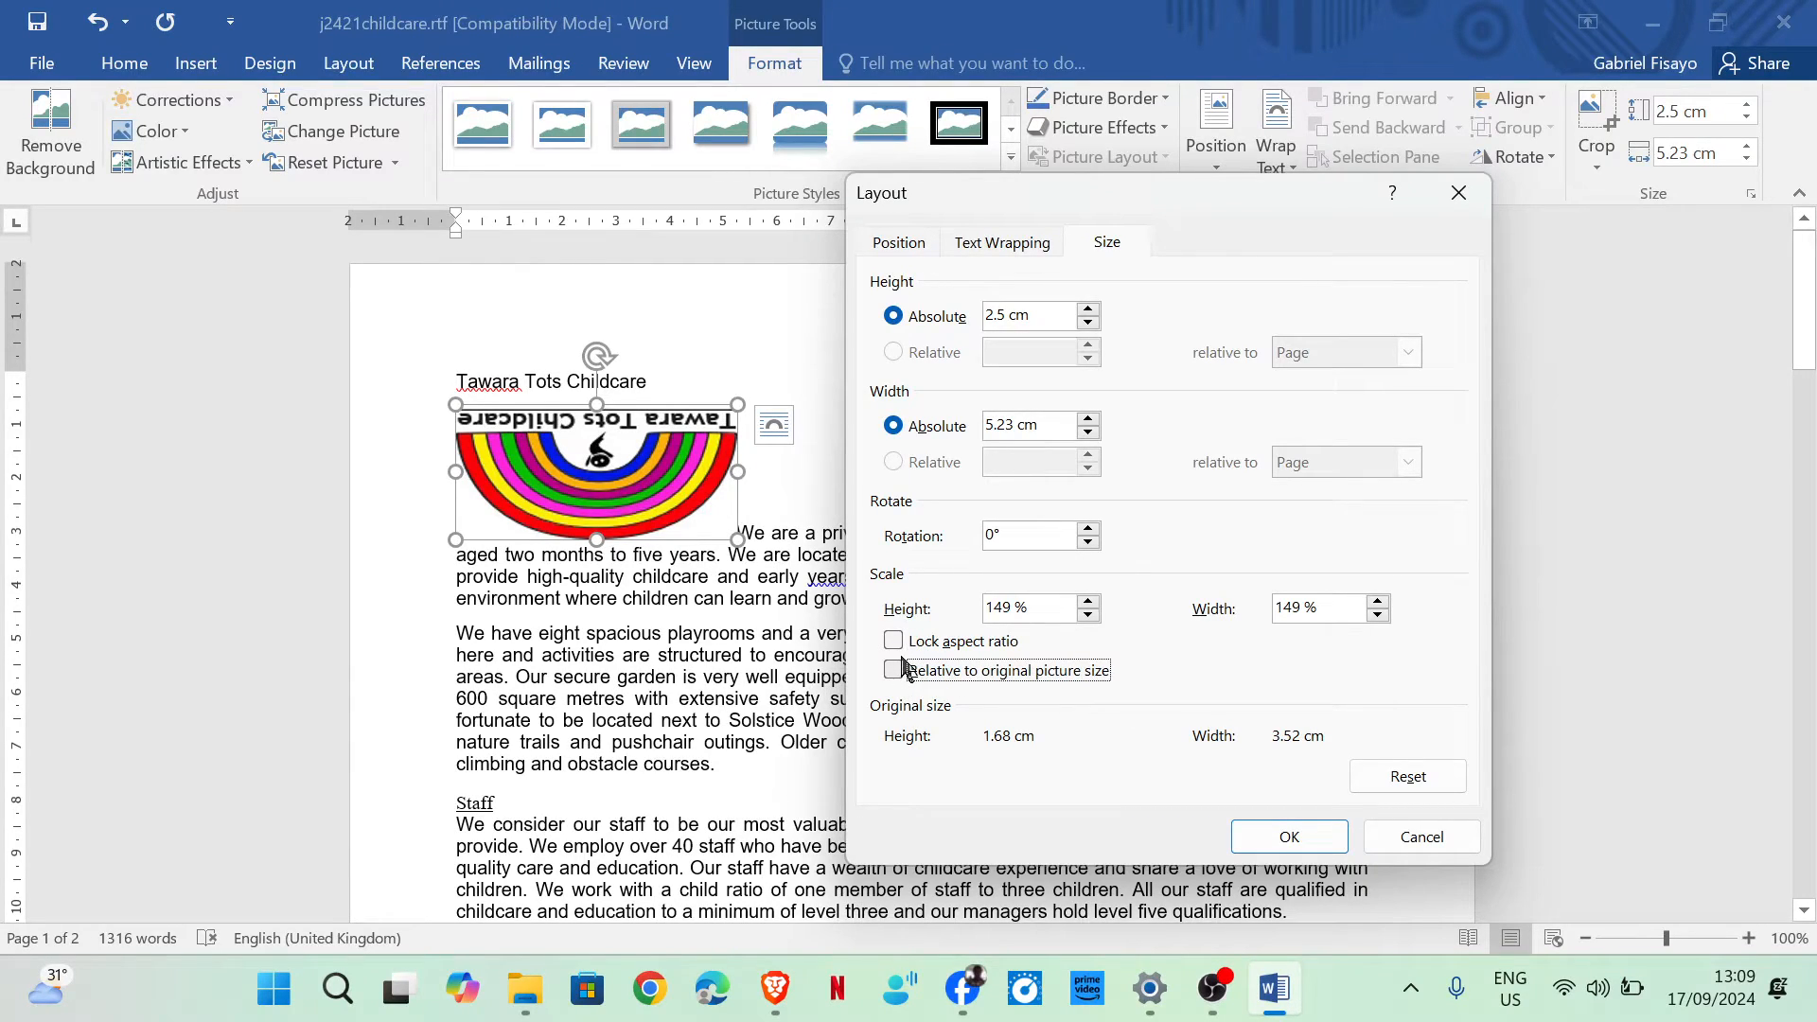
{"action": "left_click", "coordinate": [1001, 315]}
{"action": "key", "text": "BackSpace"}
{"action": "key", "text": "BackSpace"}
{"action": "key", "text": "BackSpace"}
{"action": "type", "text": "10"}
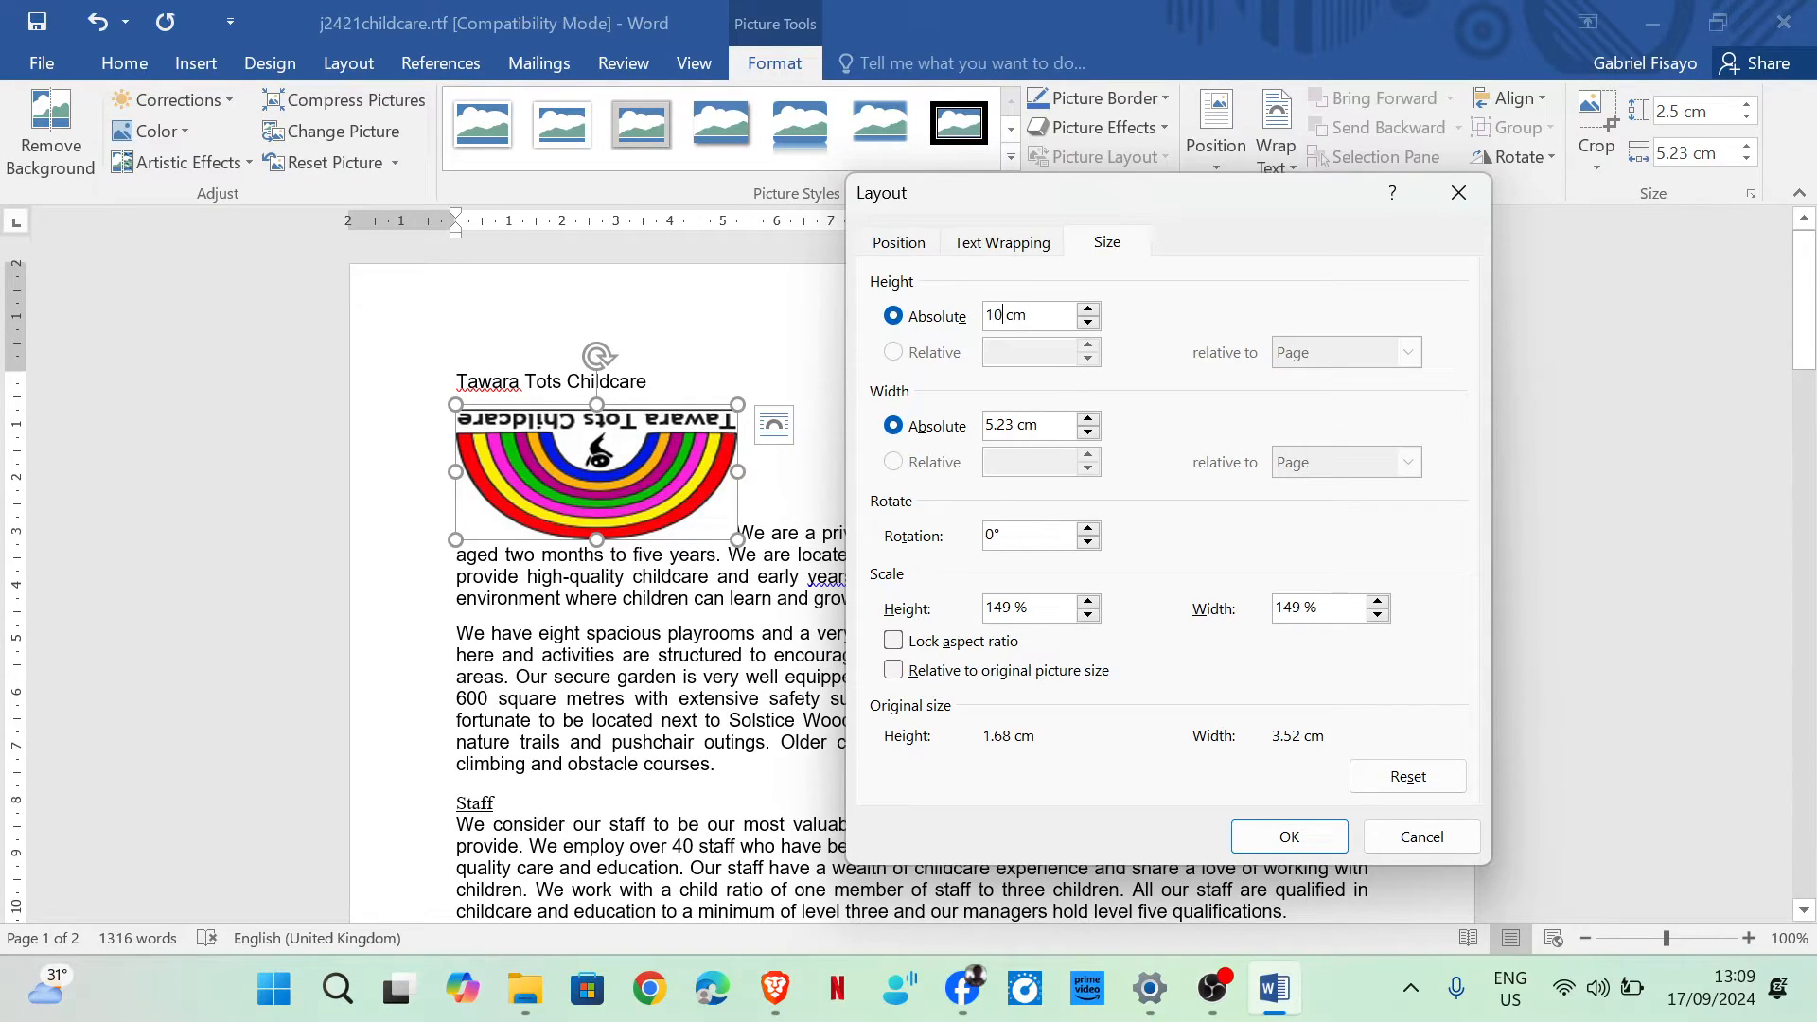
{"action": "left_click", "coordinate": [1261, 835]}
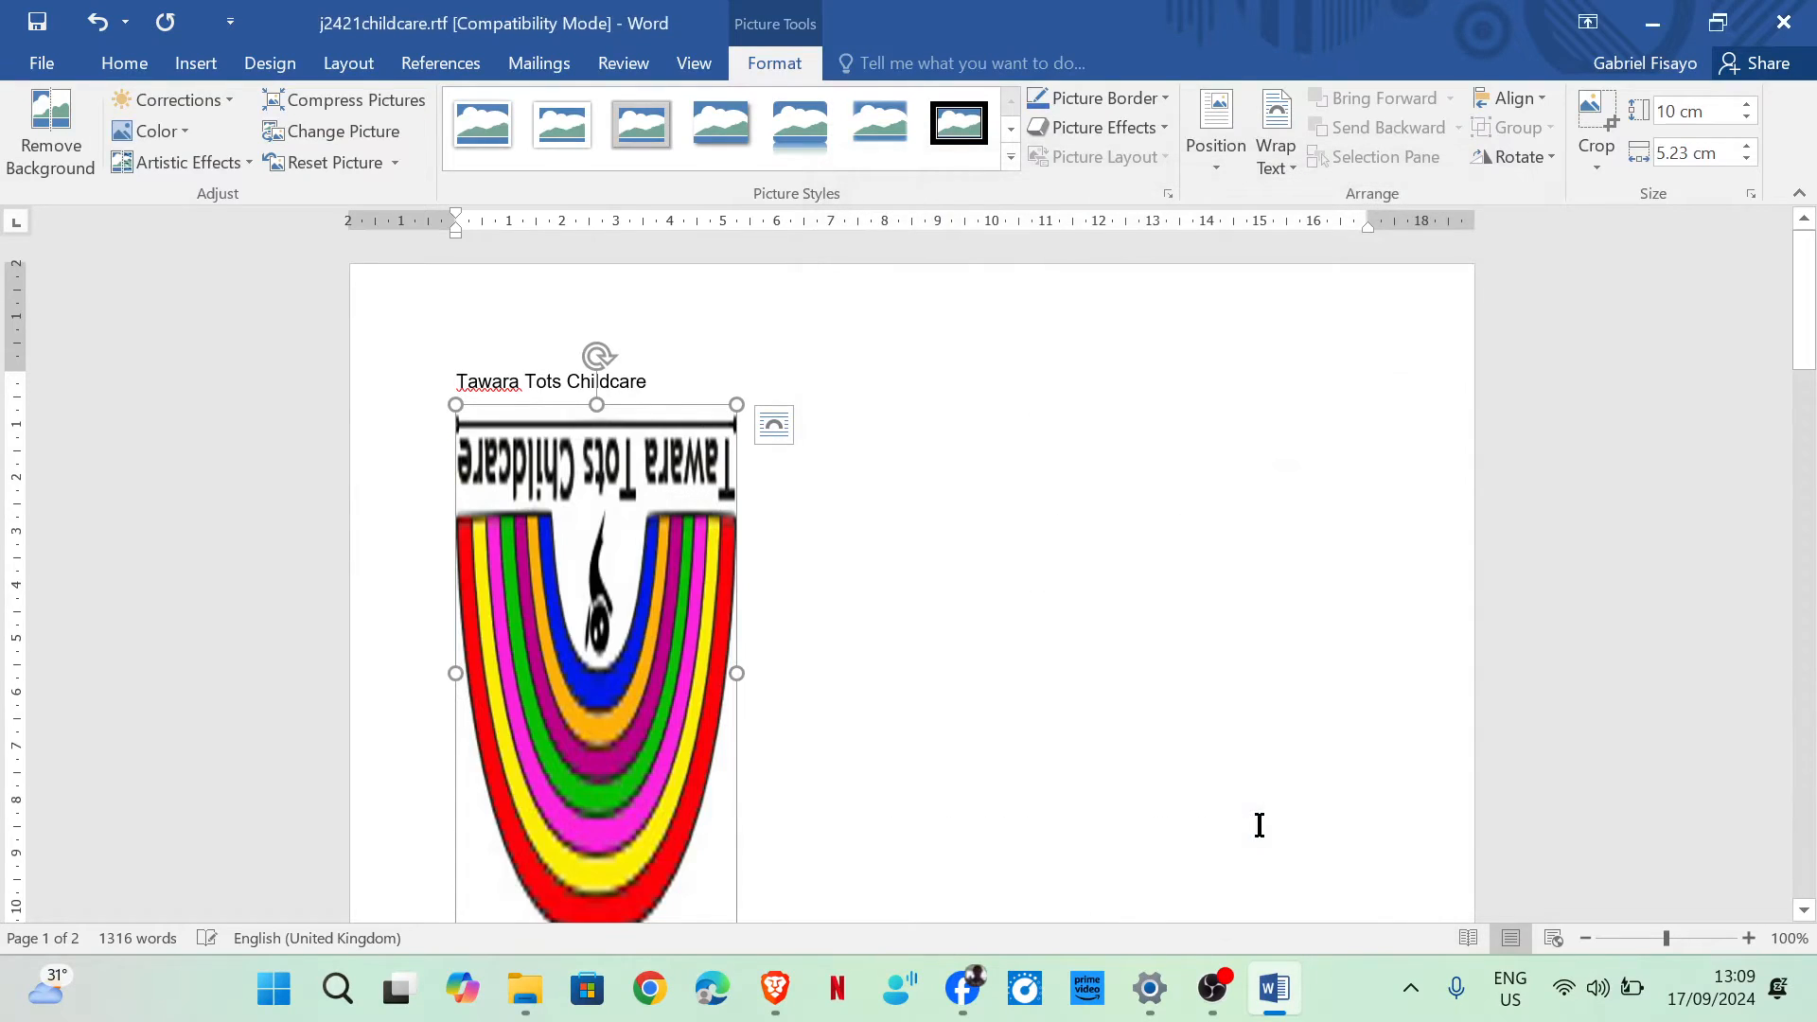
Undo the logo's last size change.
{"action": "scroll", "coordinate": [677, 615], "scroll_direction": "down", "scroll_amount": 3}
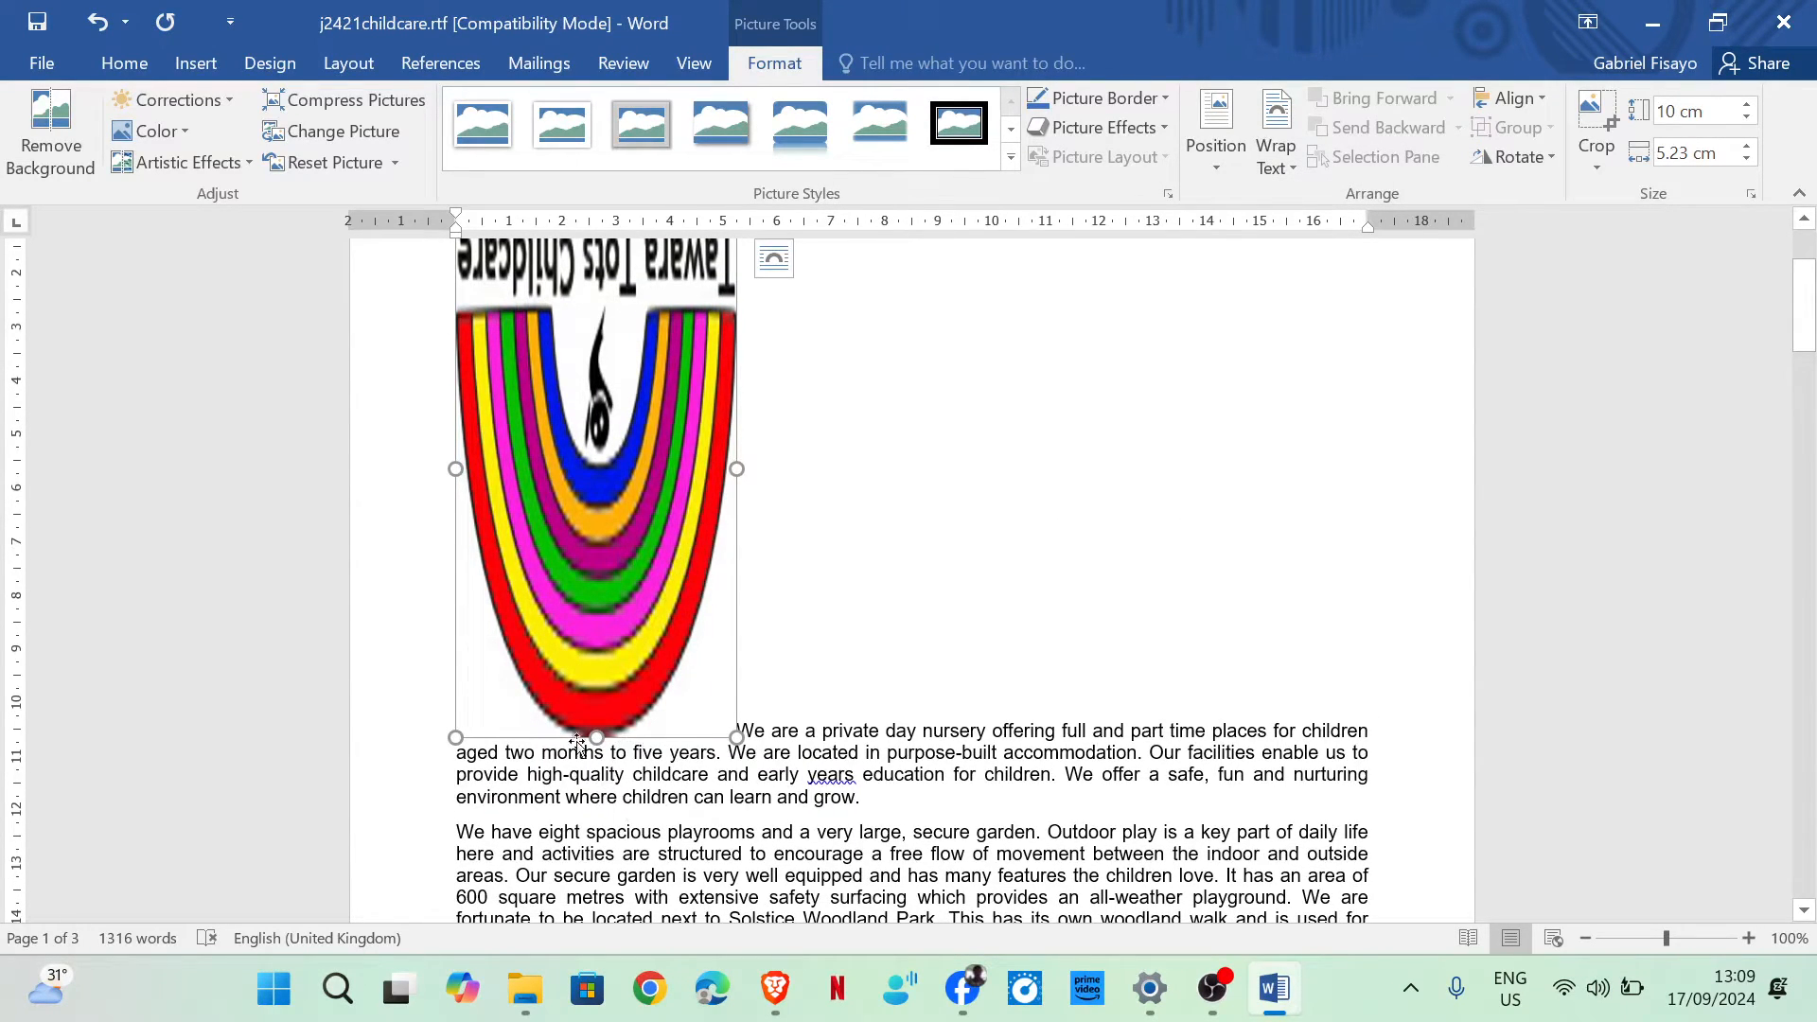
{"action": "scroll", "coordinate": [633, 727], "scroll_direction": "up", "scroll_amount": 3}
{"action": "scroll", "coordinate": [632, 727], "scroll_direction": "down", "scroll_amount": 1}
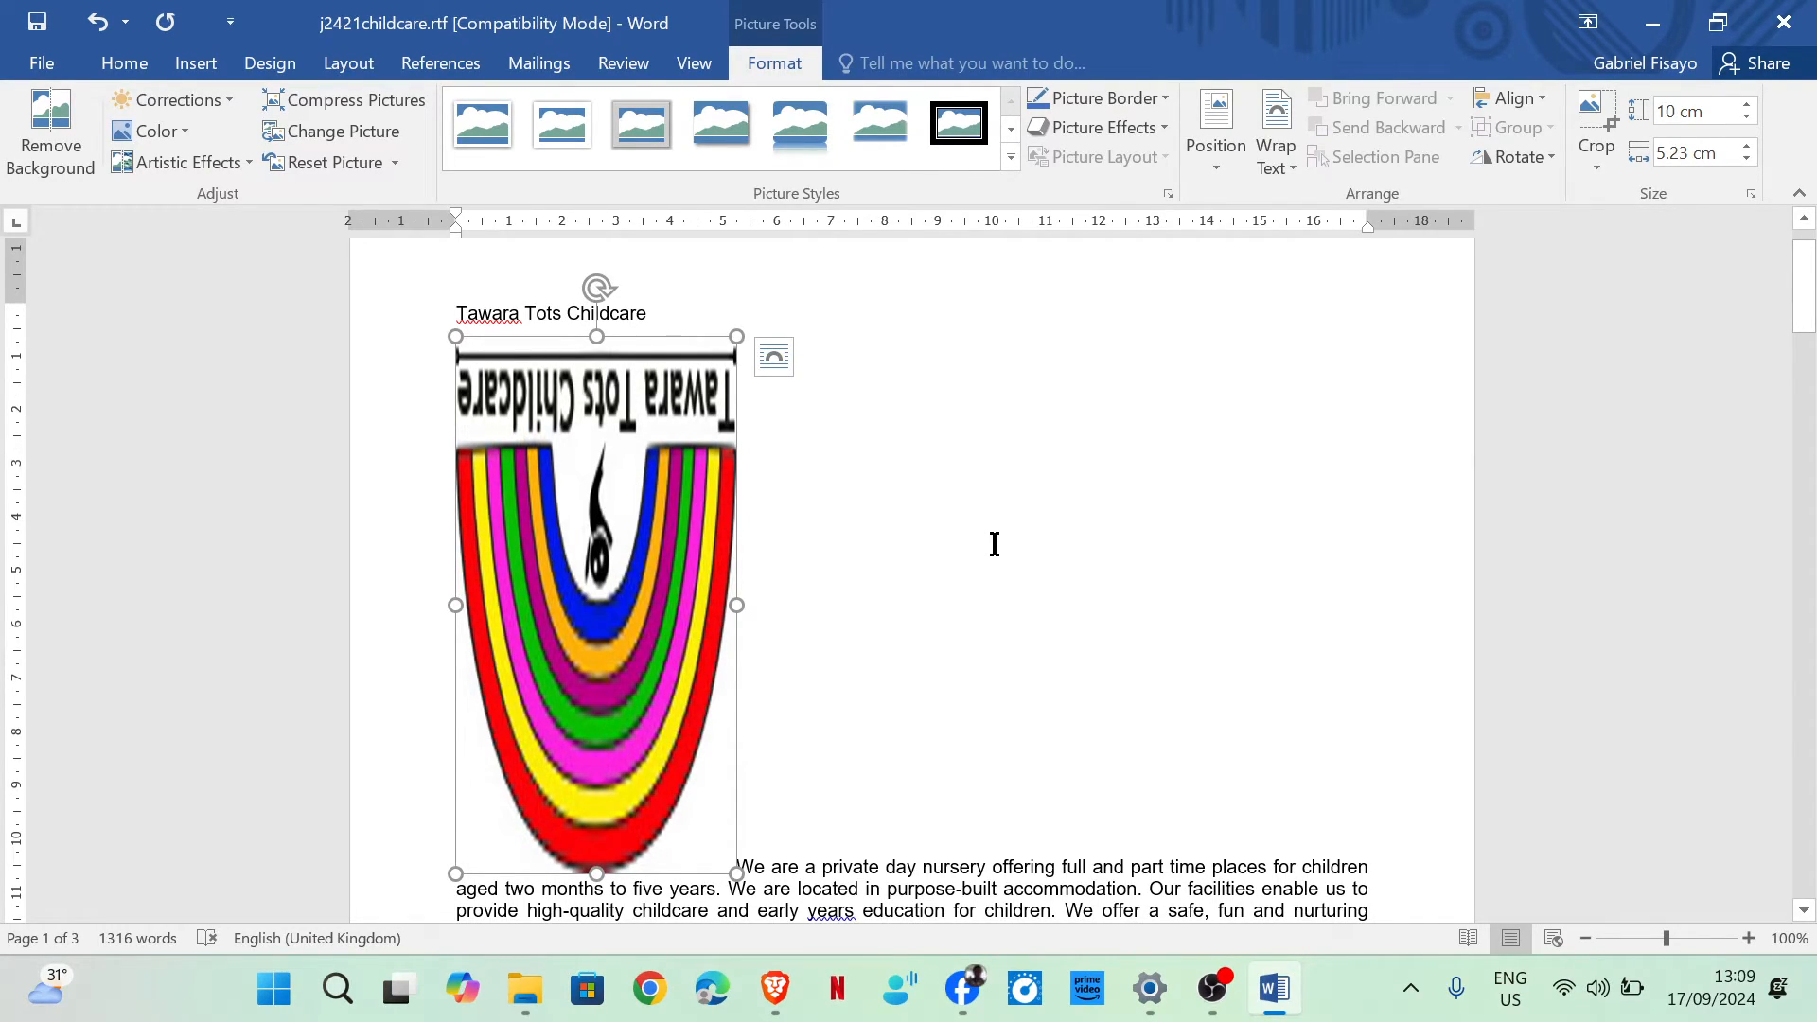
{"action": "key", "text": "ctrl+z"}
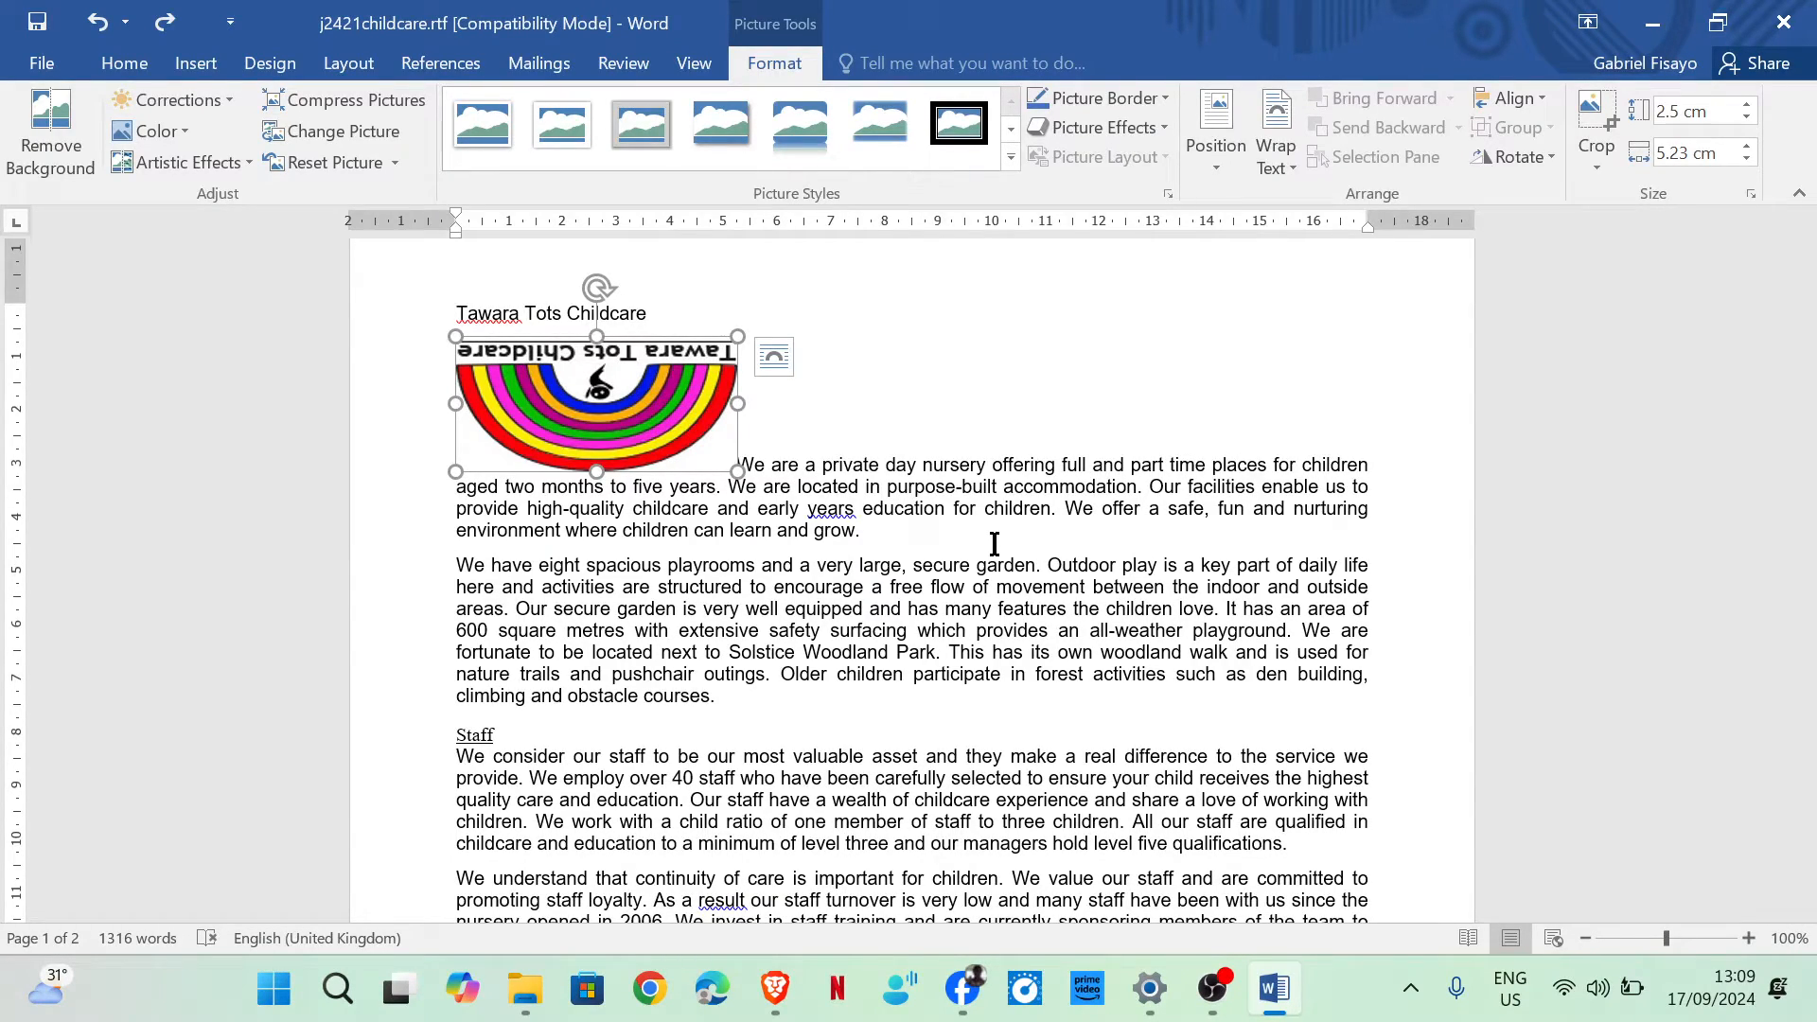
Format the text from "We have eight spacious playrooms" to the end of the Staff section in two equal-width columns.
{"action": "left_click", "coordinate": [852, 509]}
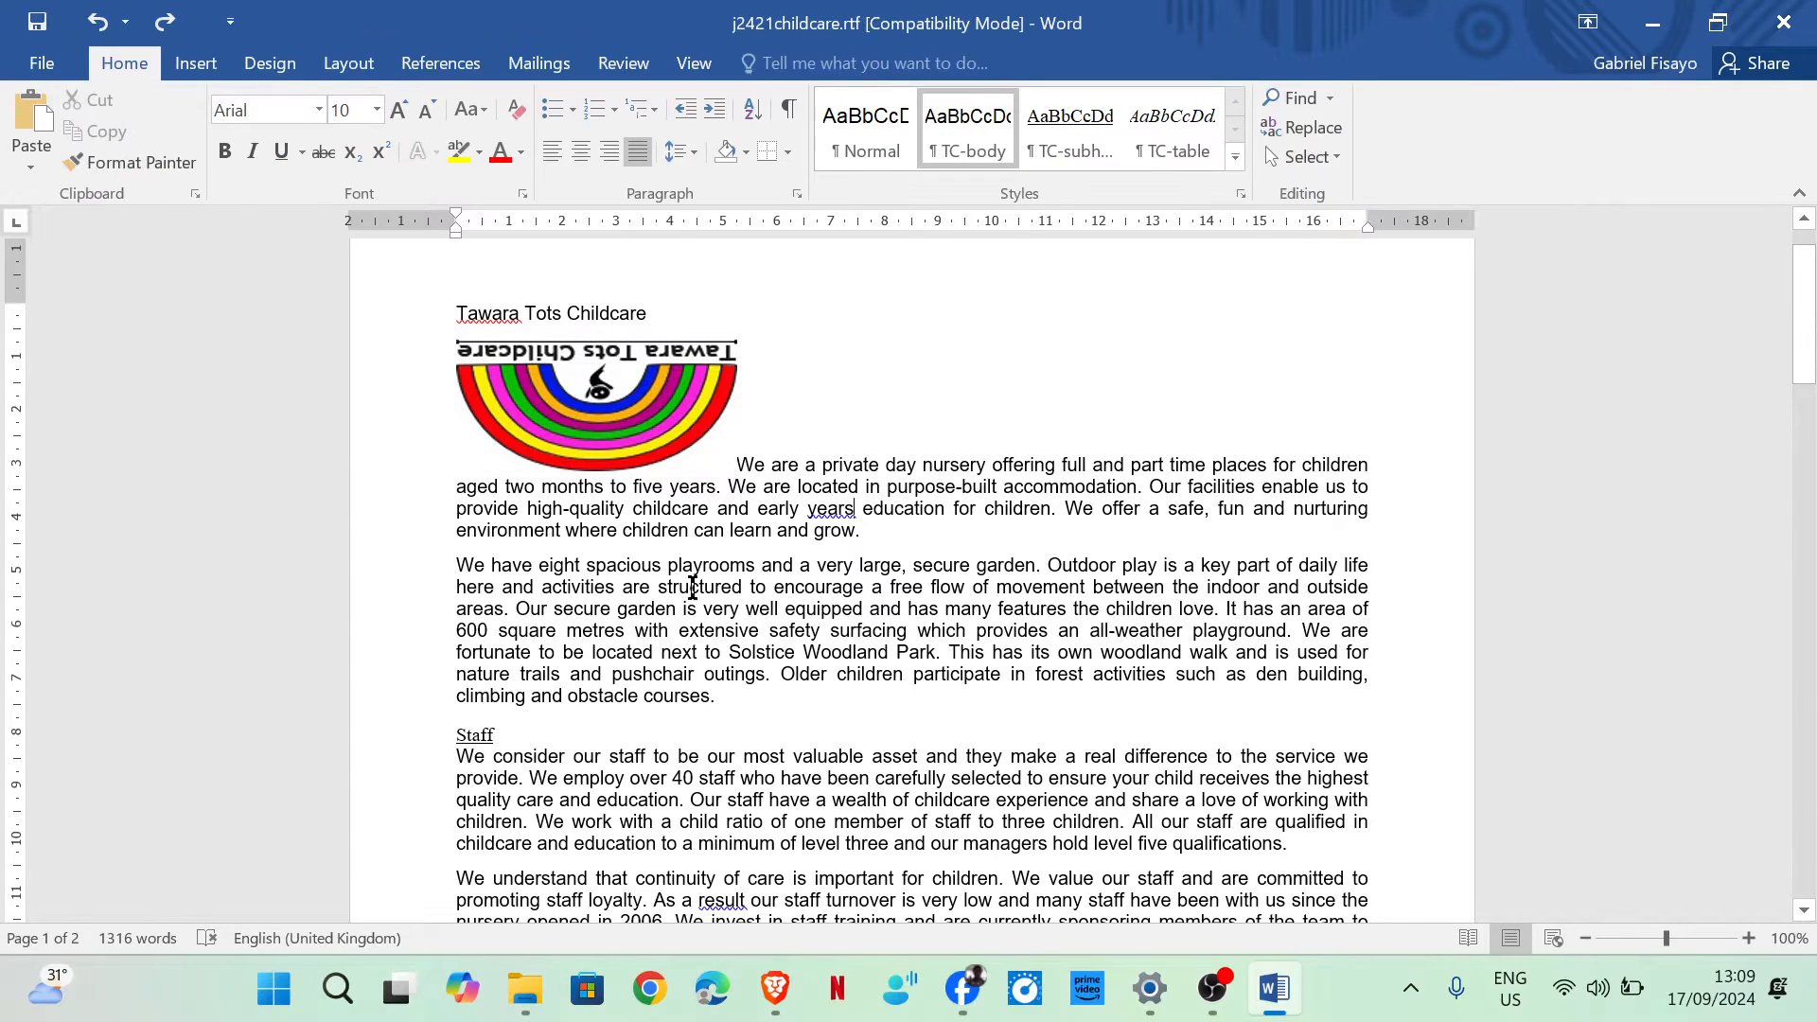
{"action": "left_click_drag", "start_coordinate": [460, 566], "coordinate": [951, 828]}
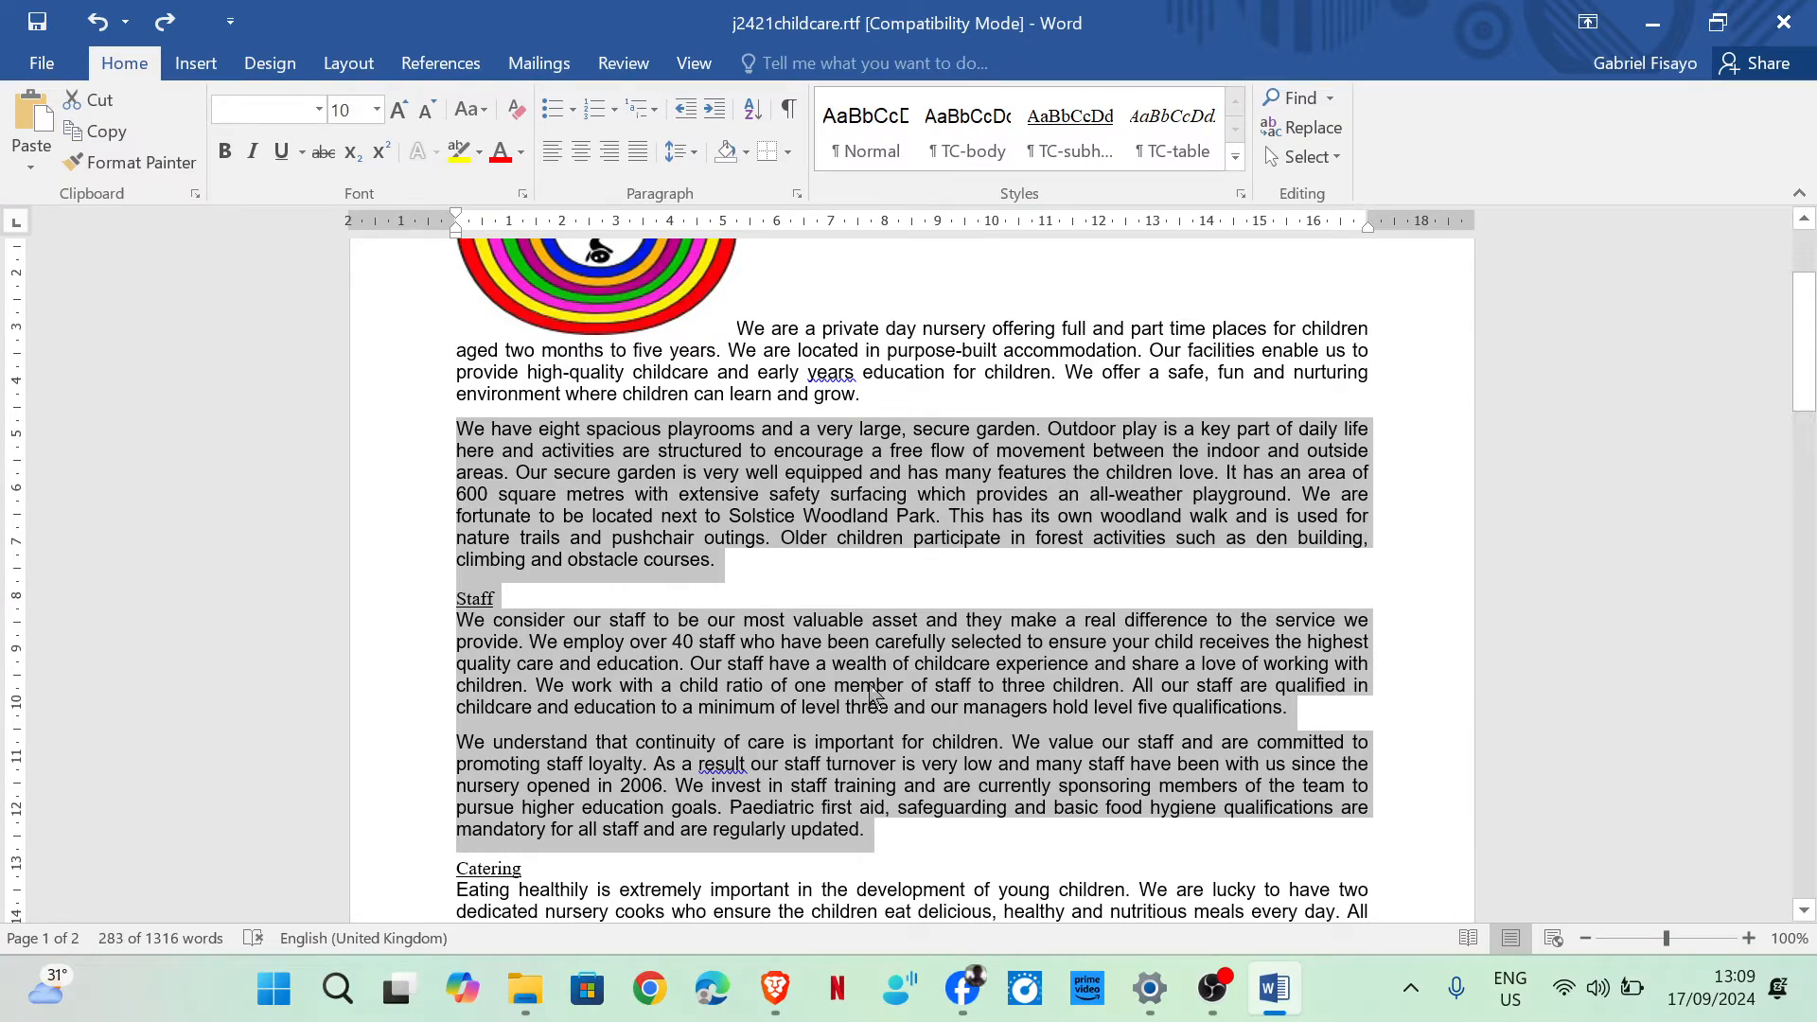
{"action": "left_click", "coordinate": [345, 64]}
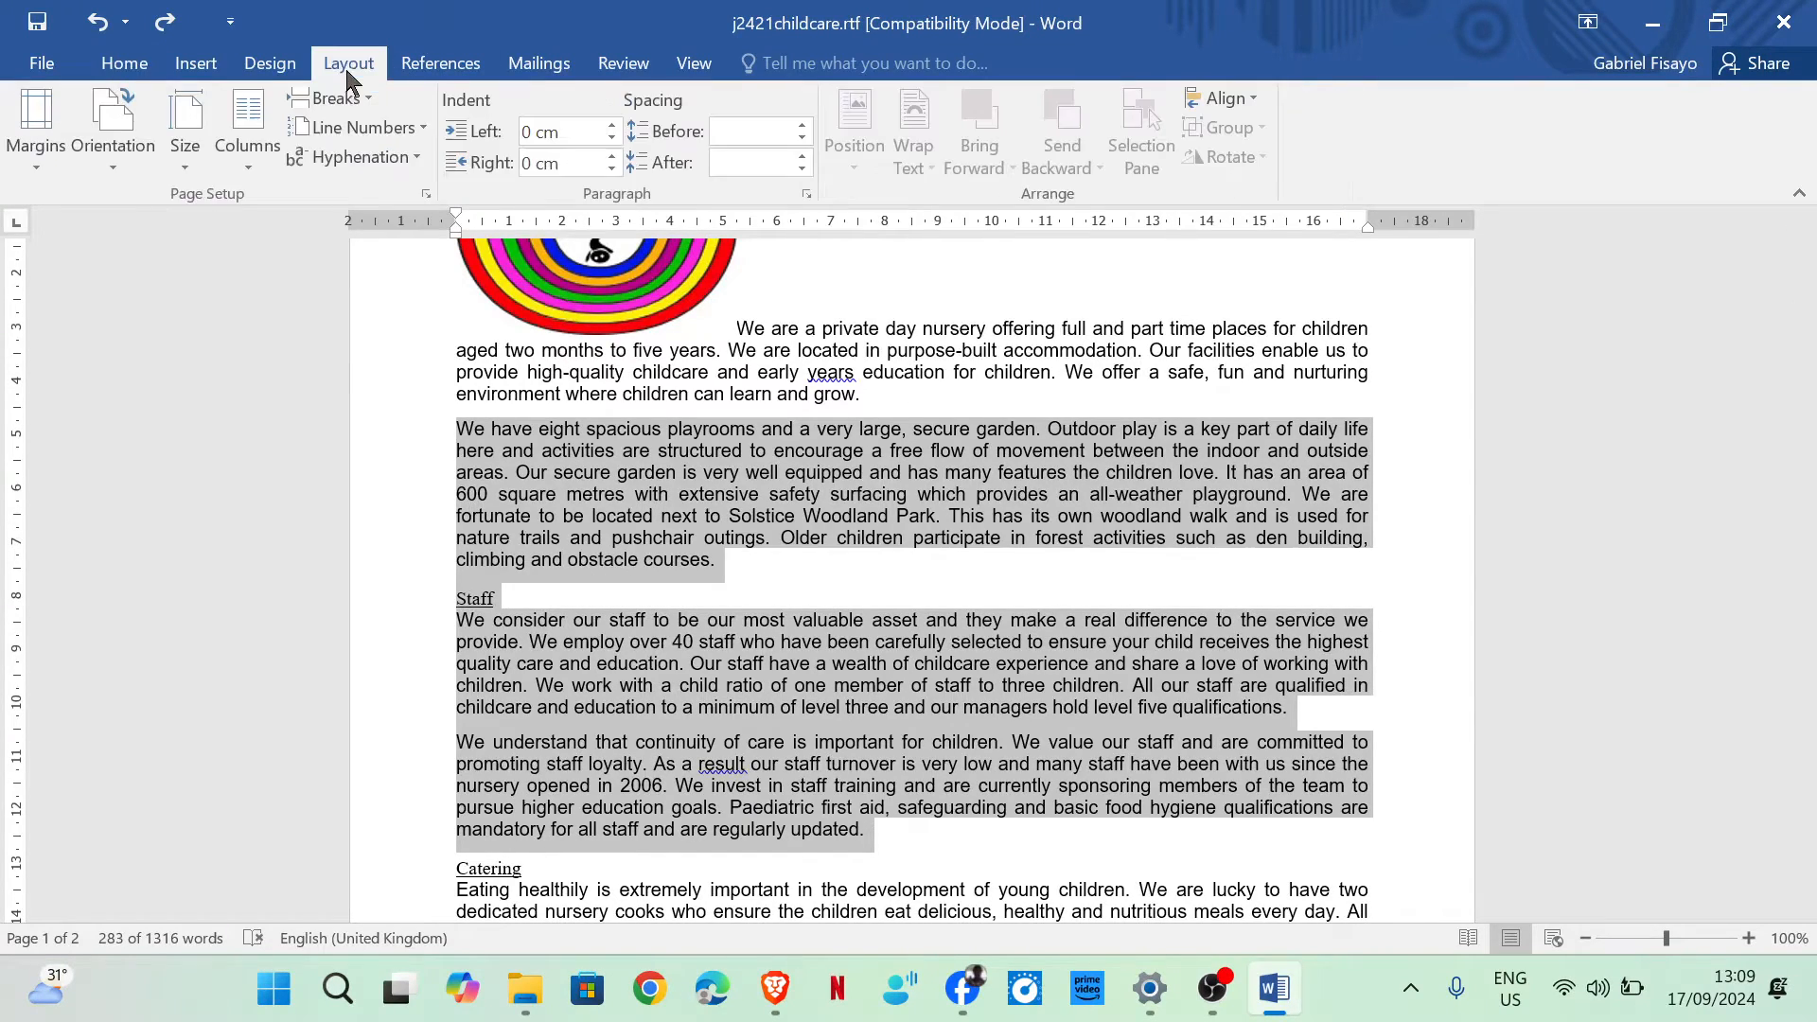
{"action": "left_click", "coordinate": [250, 152]}
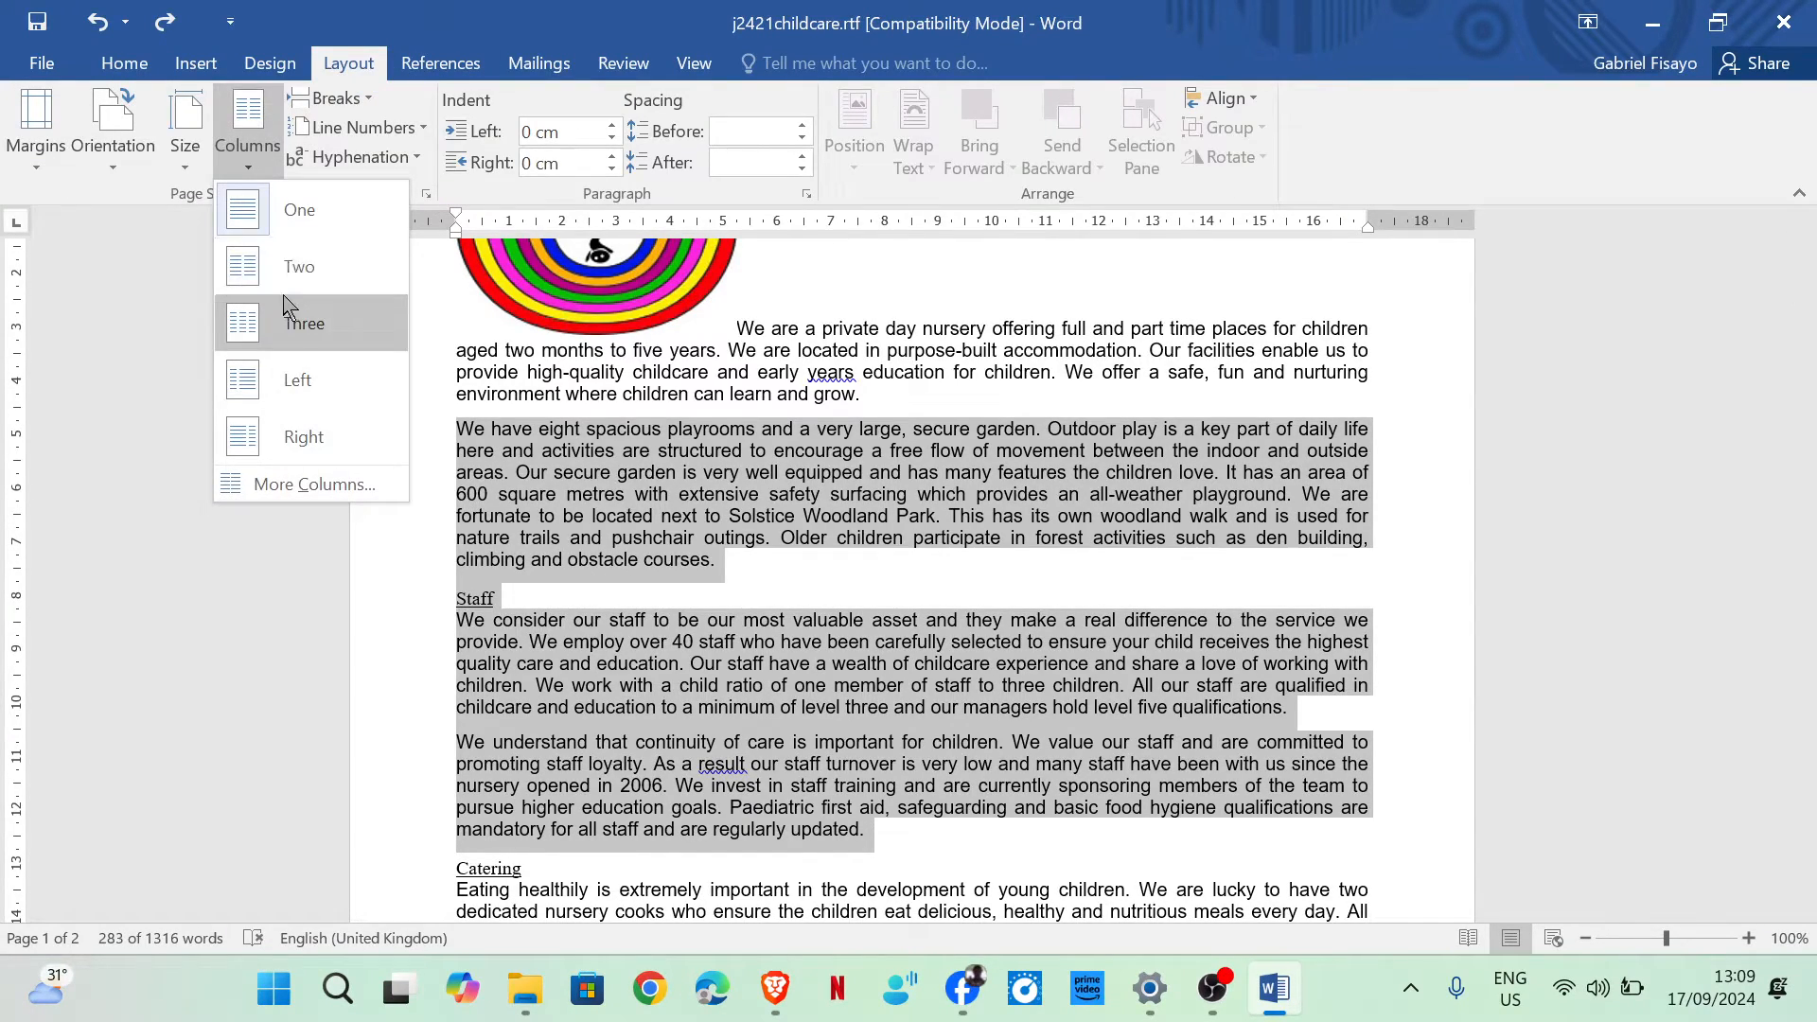
{"action": "left_click", "coordinate": [354, 487]}
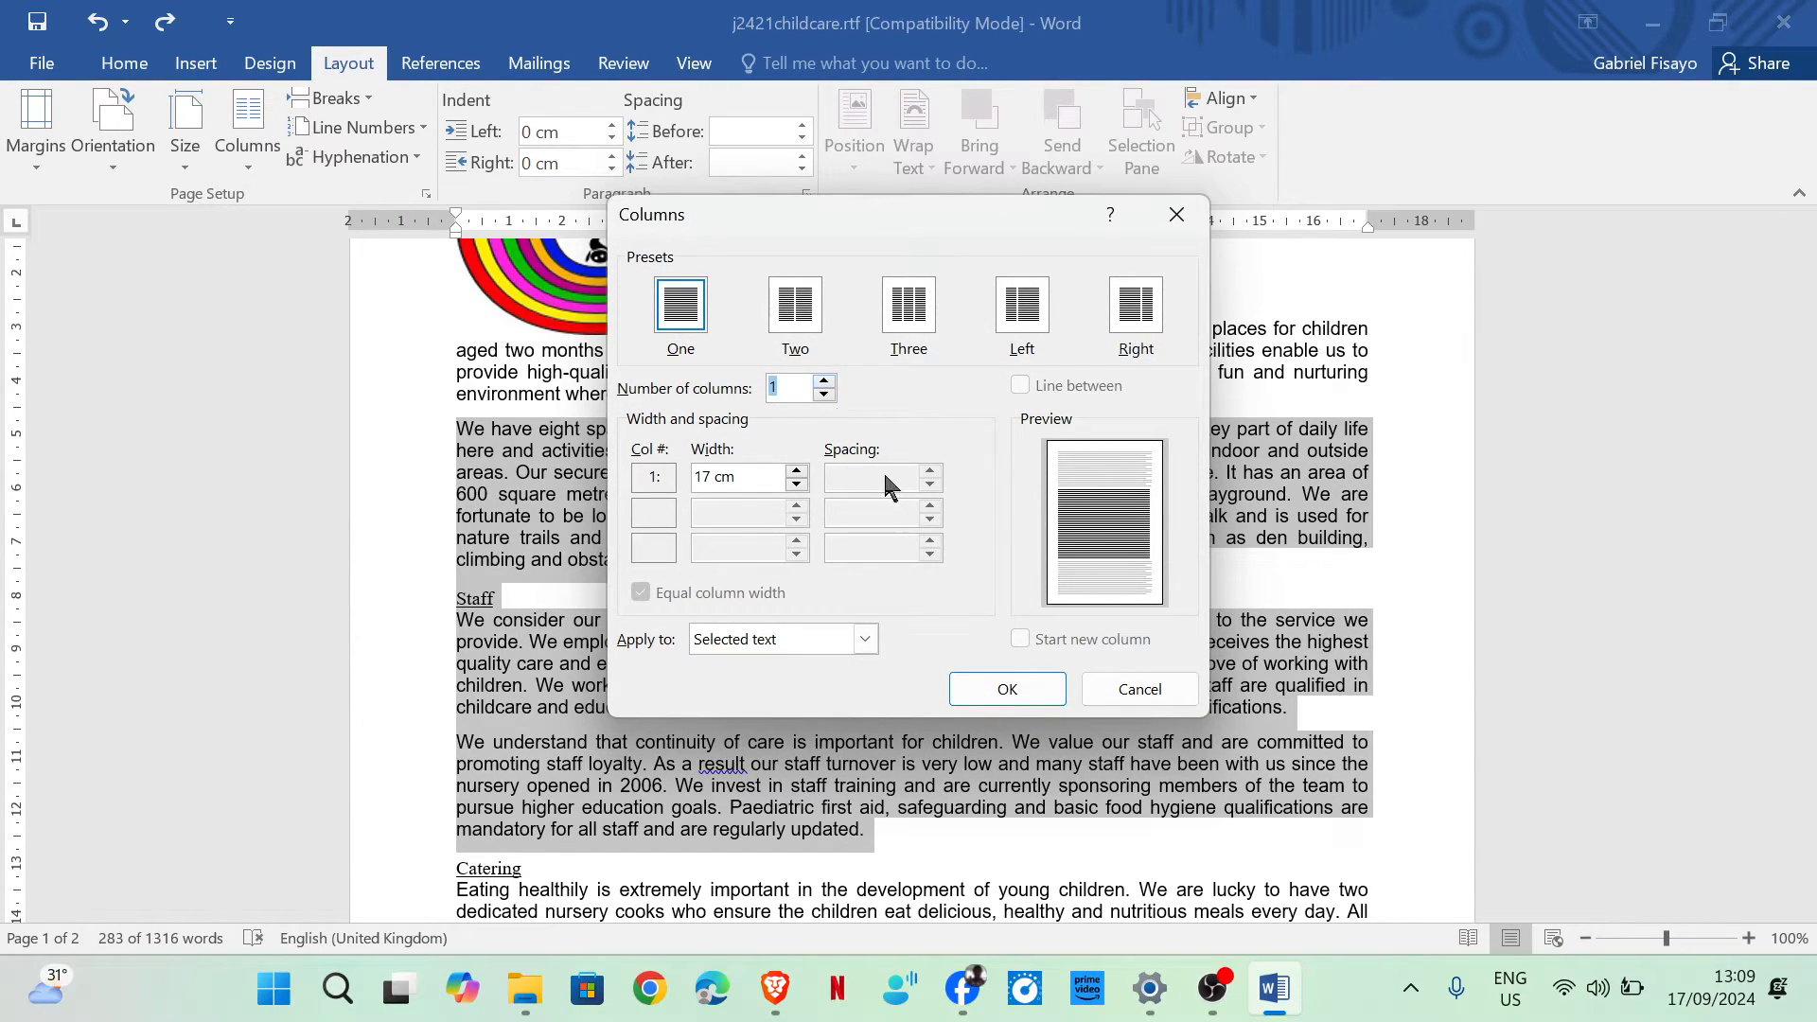
{"action": "left_click", "coordinate": [789, 316]}
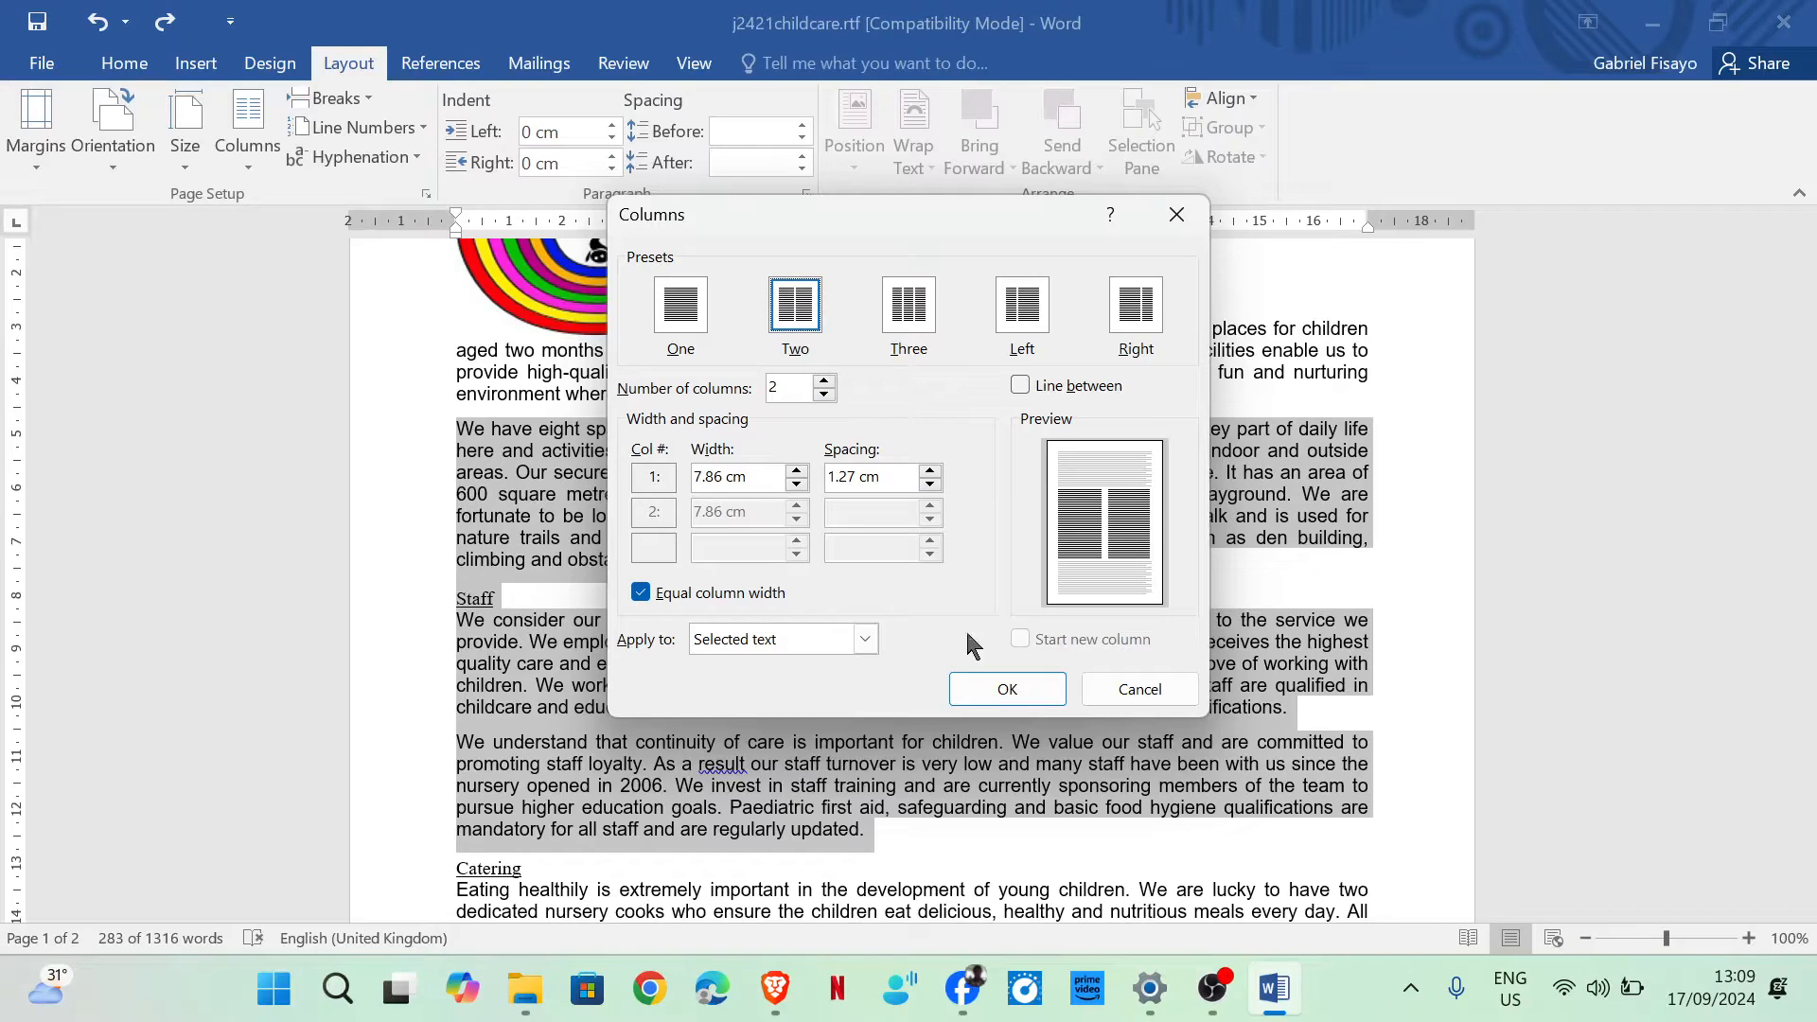
{"action": "left_click", "coordinate": [1001, 692]}
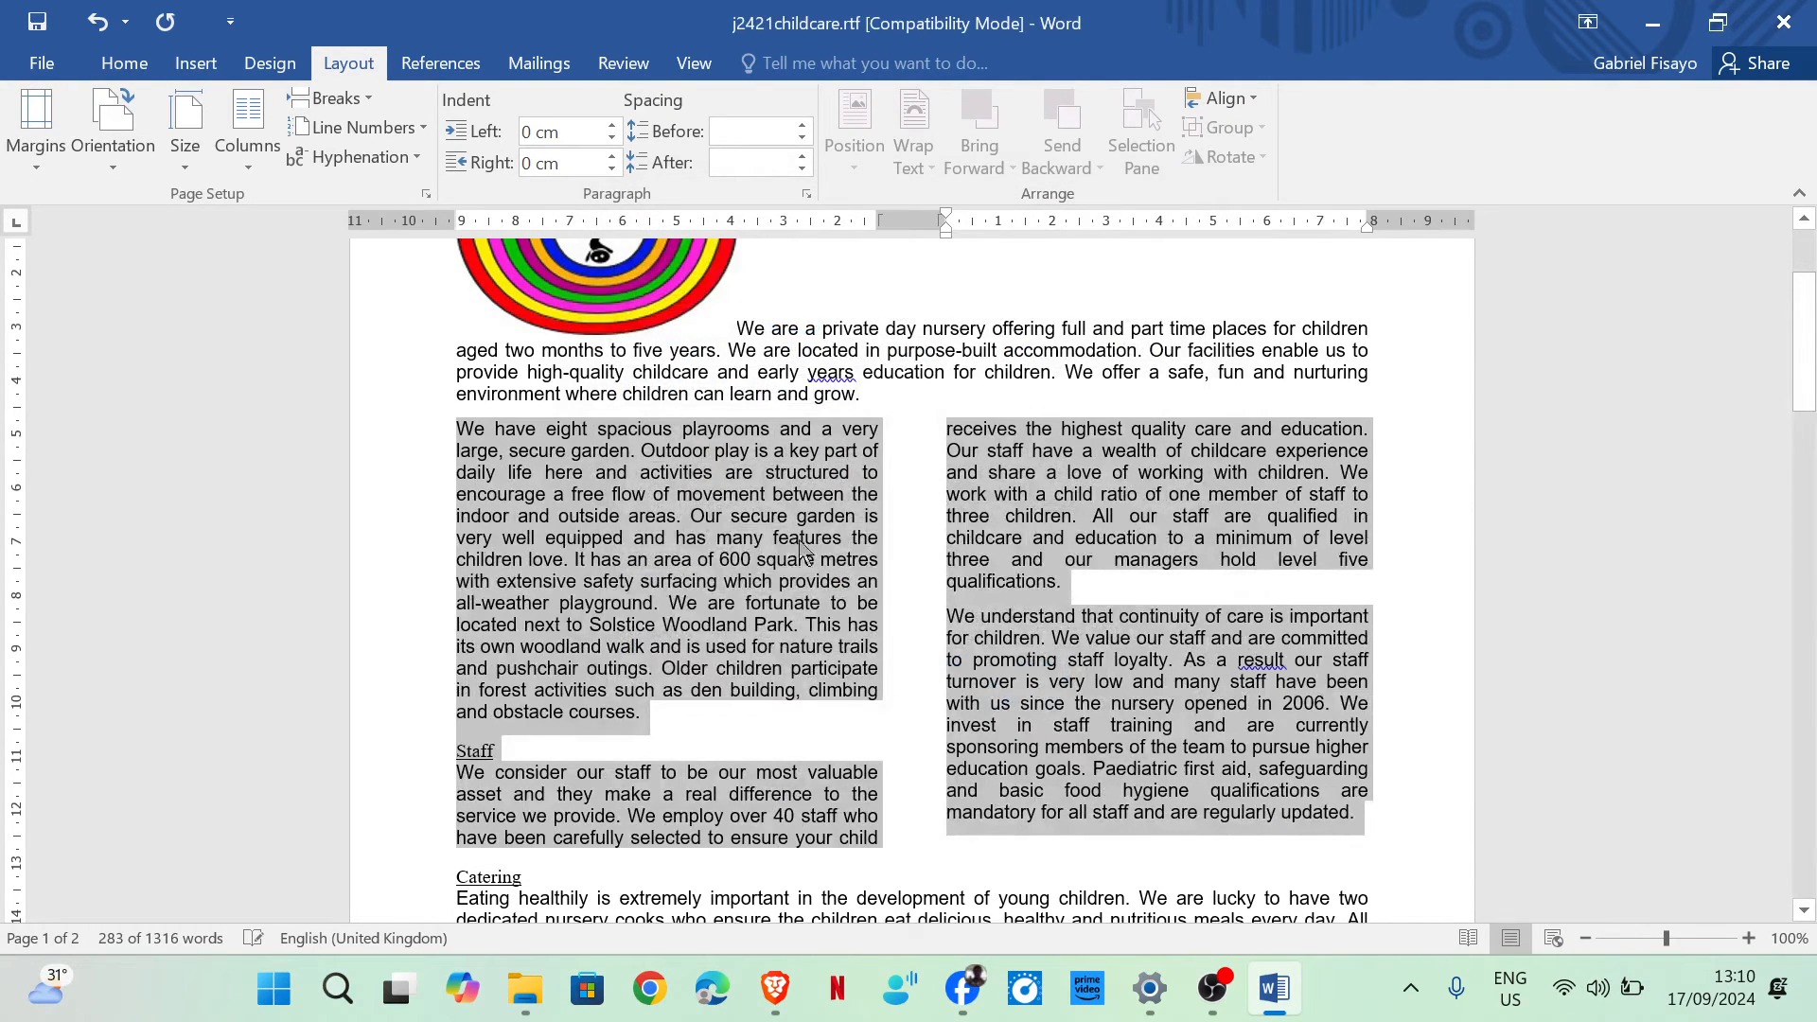
Move the logo to the start of the "We have eight spacious playrooms" paragraph in the first column.
{"action": "left_click", "coordinate": [451, 416]}
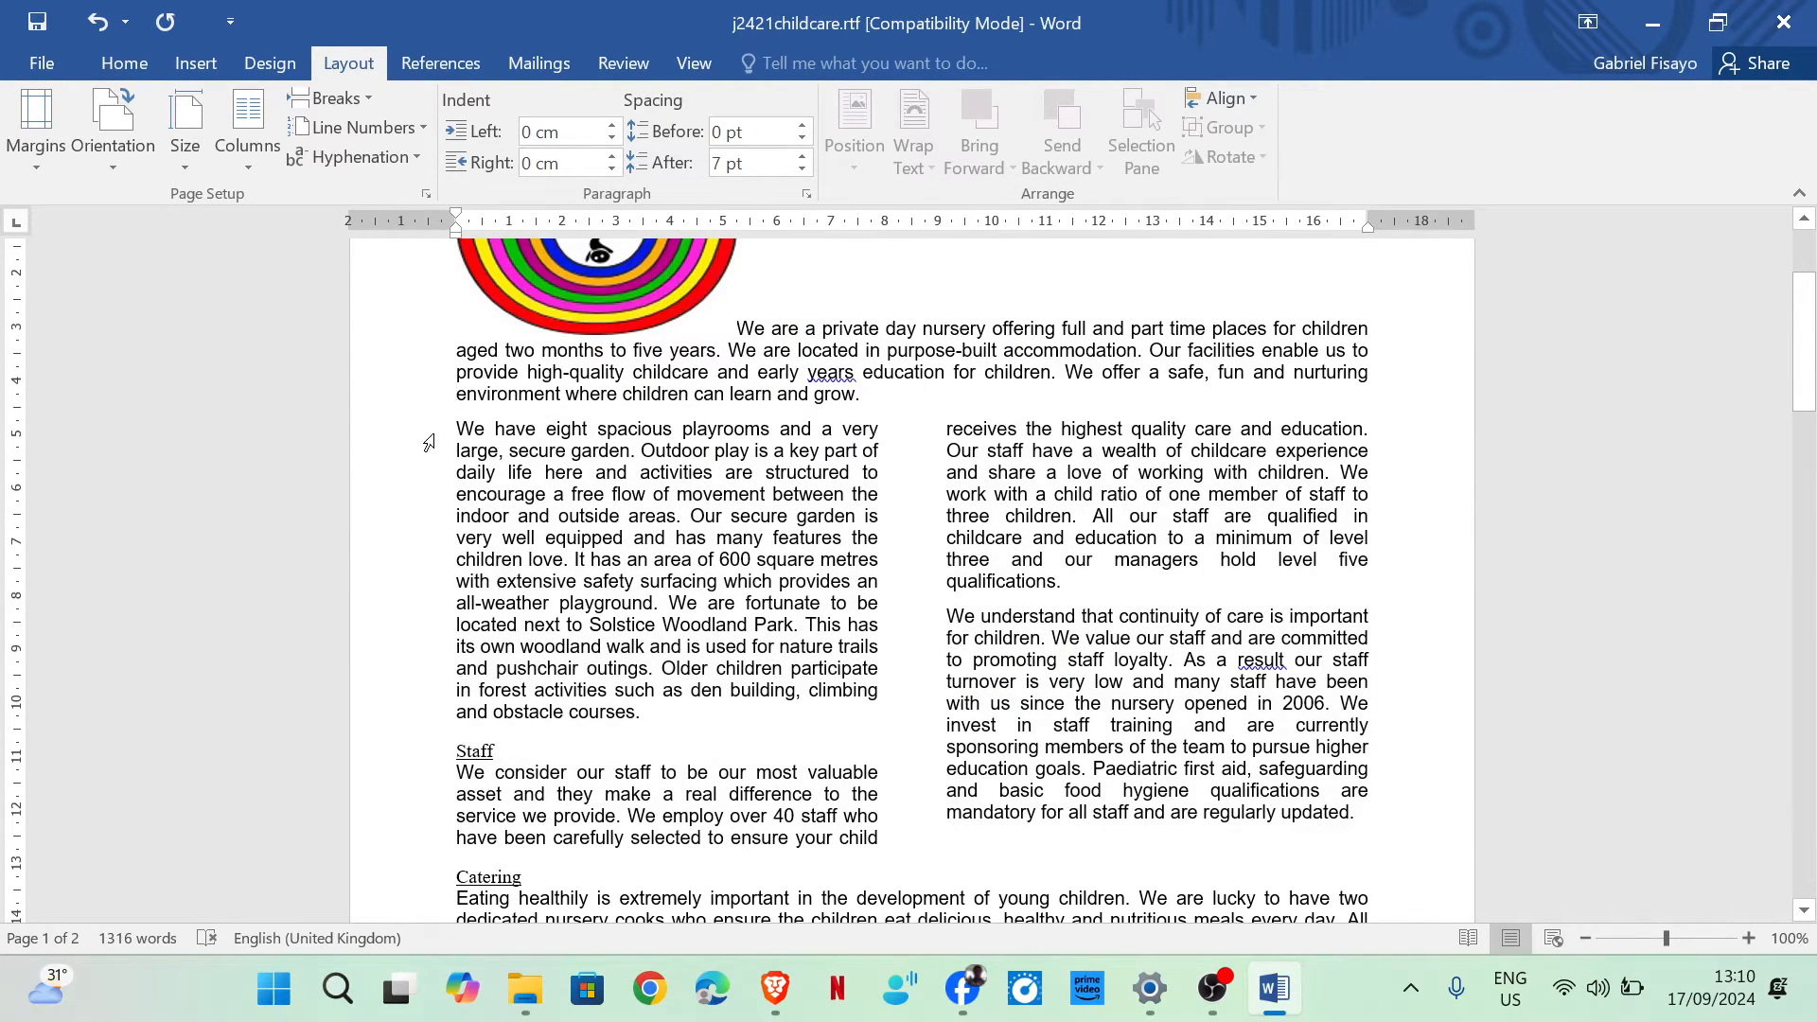
{"action": "left_click", "coordinate": [454, 431]}
{"action": "left_click_drag", "start_coordinate": [549, 282], "coordinate": [453, 431]}
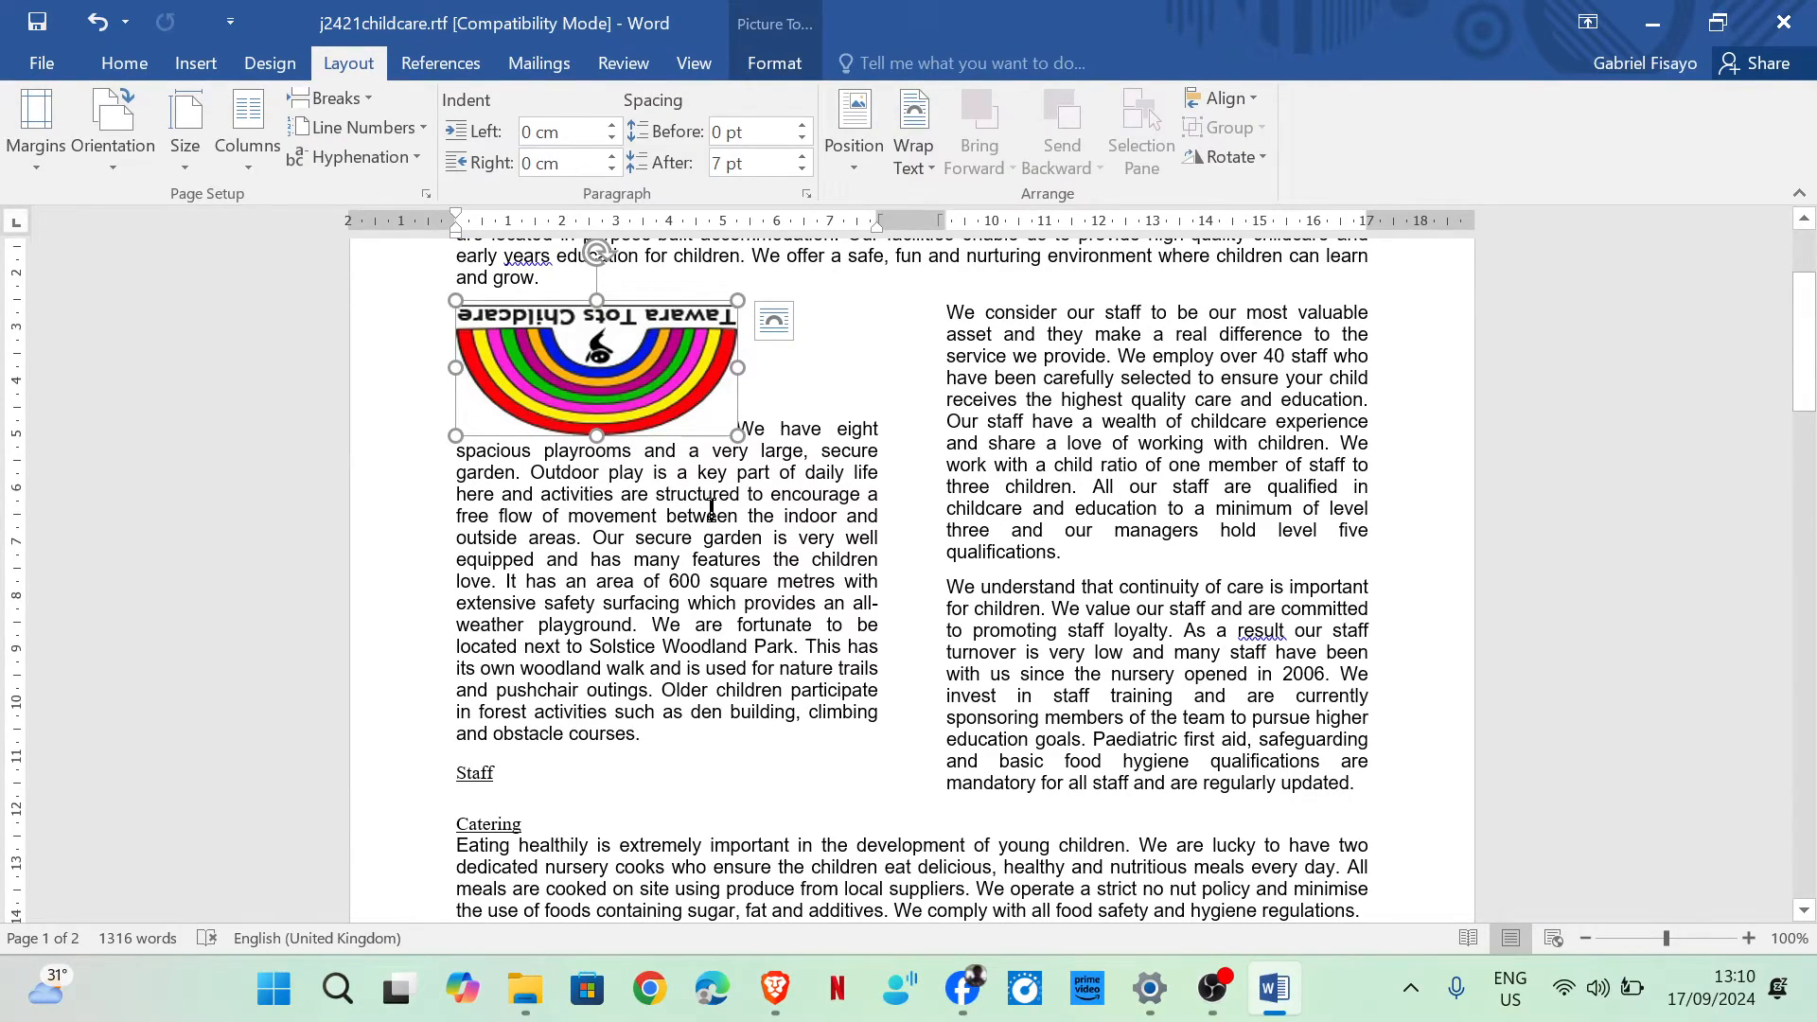
Set the logo's text wrapping to Square.
{"action": "left_click", "coordinate": [774, 322]}
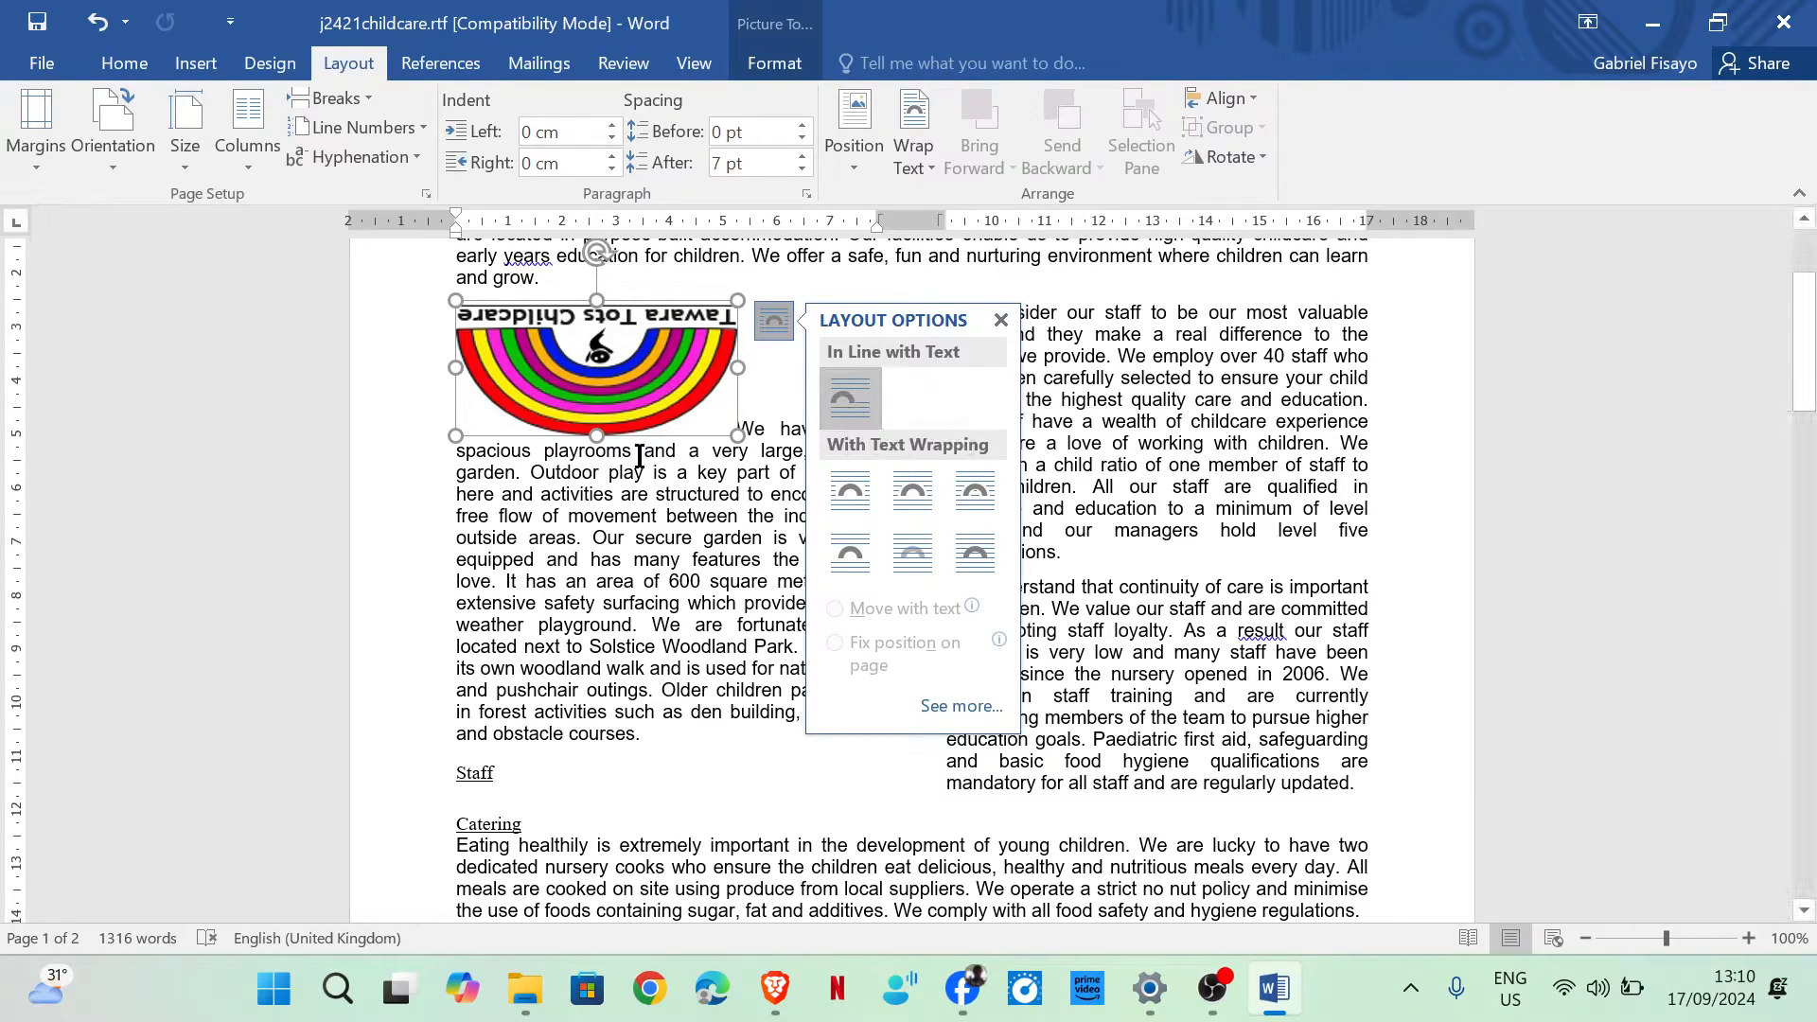
{"action": "left_click", "coordinate": [836, 492]}
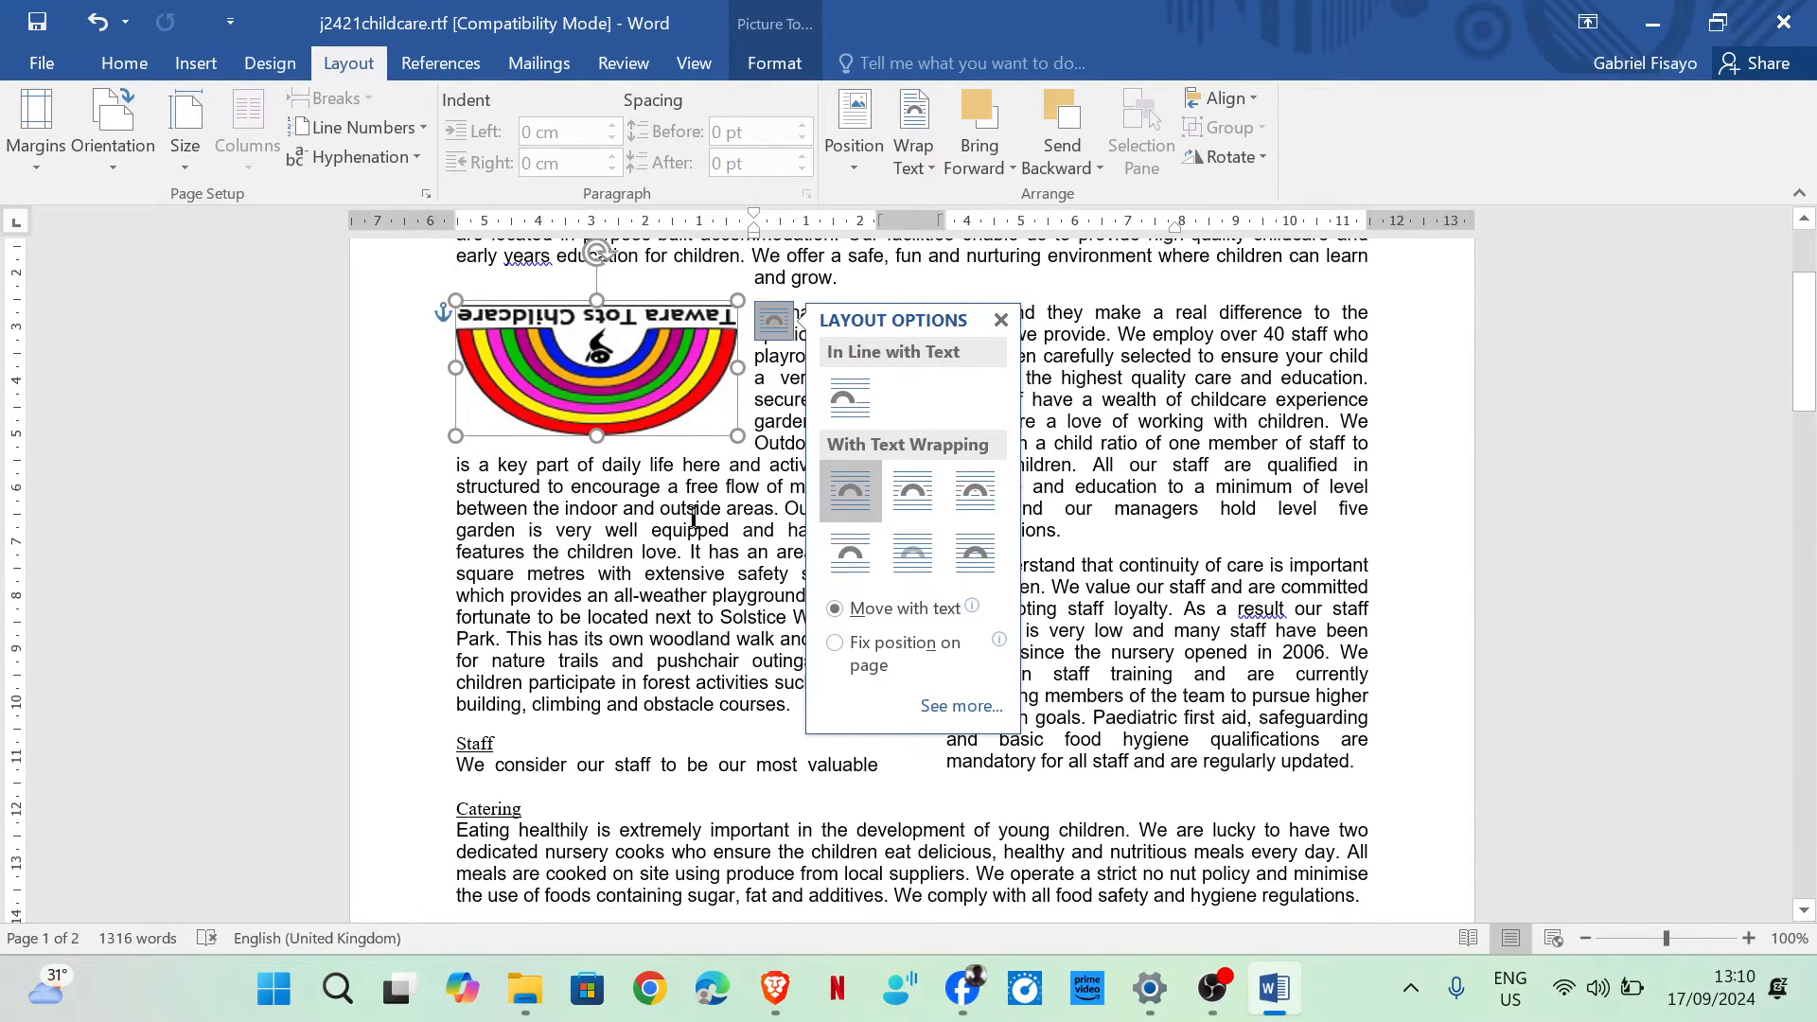
{"action": "scroll", "coordinate": [708, 501], "scroll_direction": "up", "scroll_amount": 1}
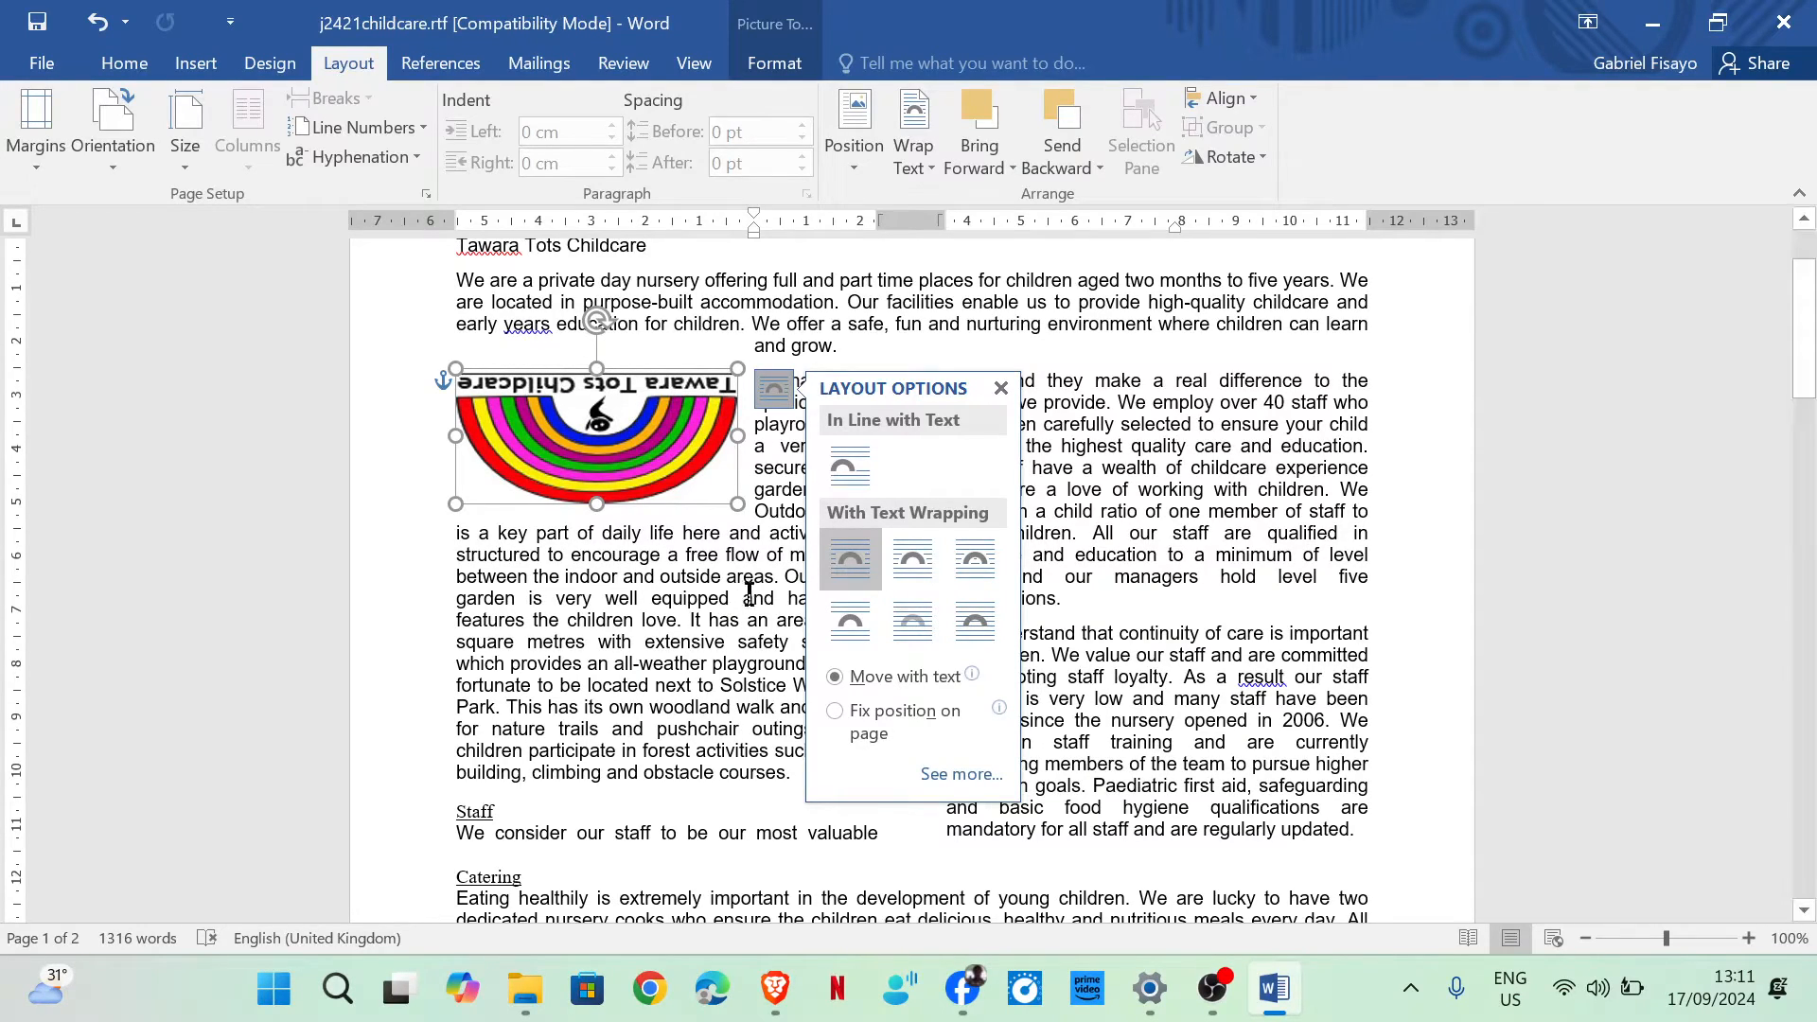
Try the Tight, Top and Bottom, Behind Text and In Front of Text wrapping styles on the logo.
{"action": "left_click", "coordinate": [904, 565]}
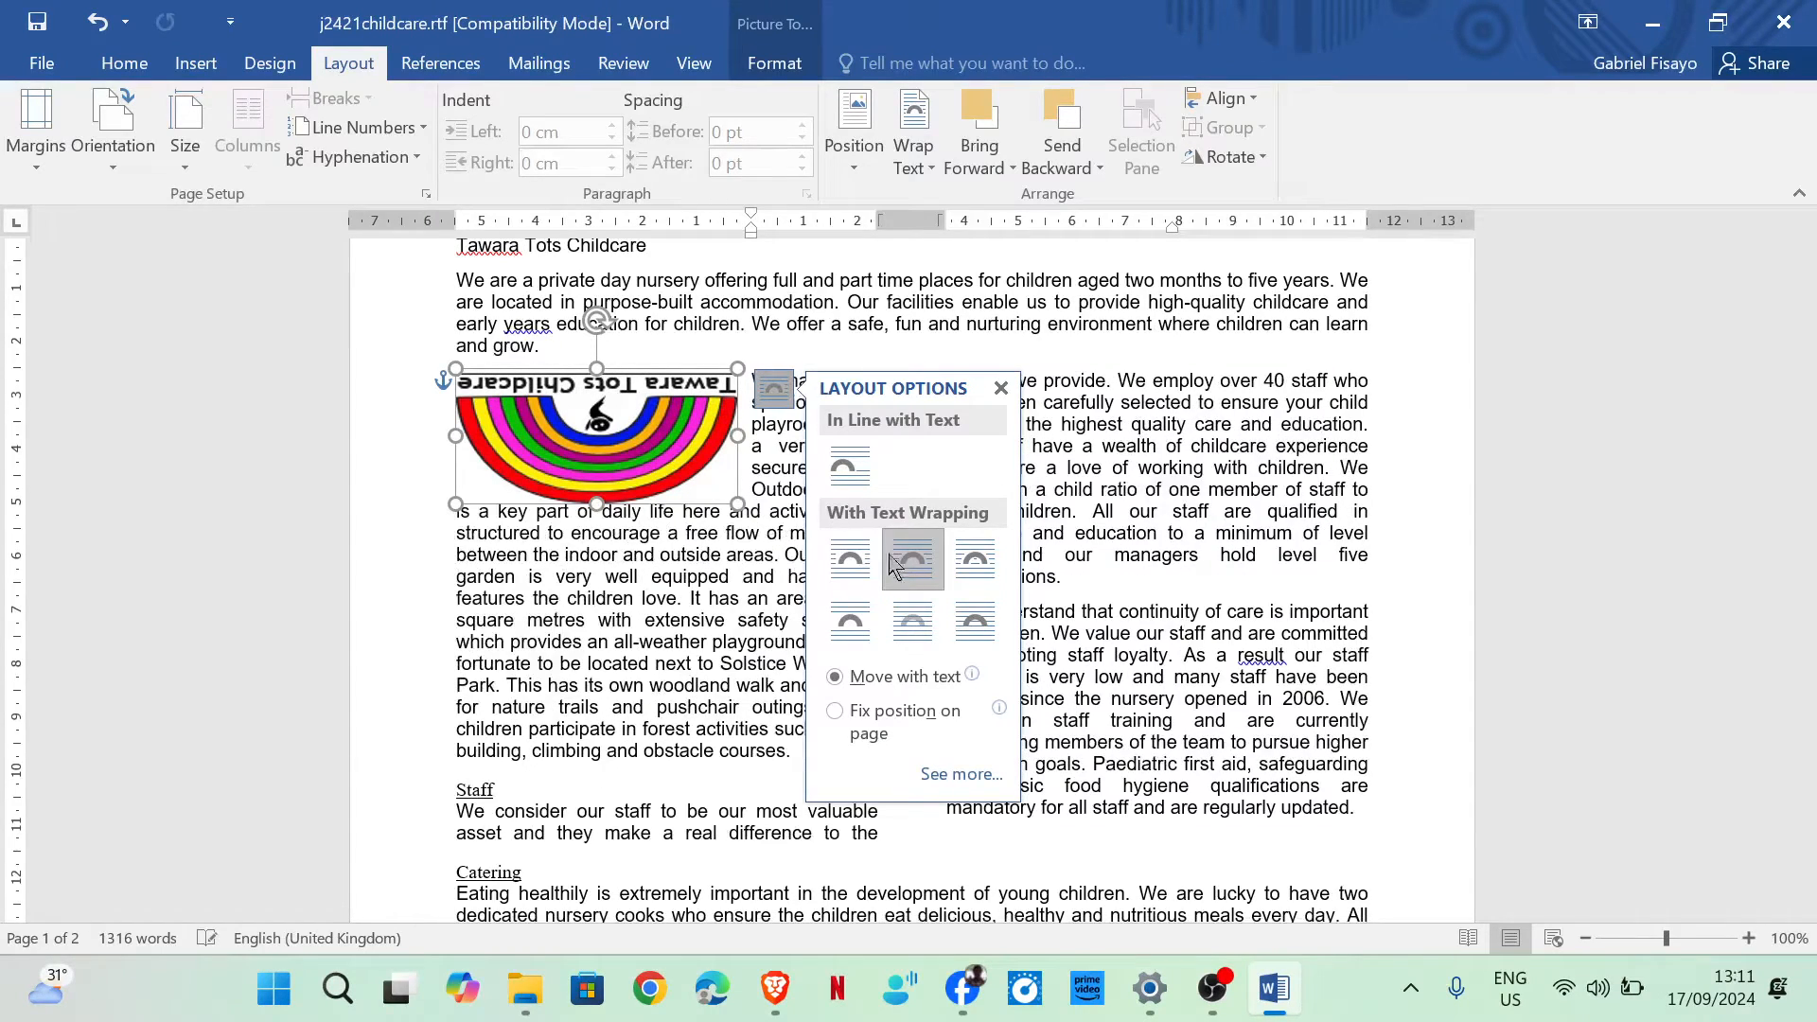
{"action": "left_click", "coordinate": [606, 568]}
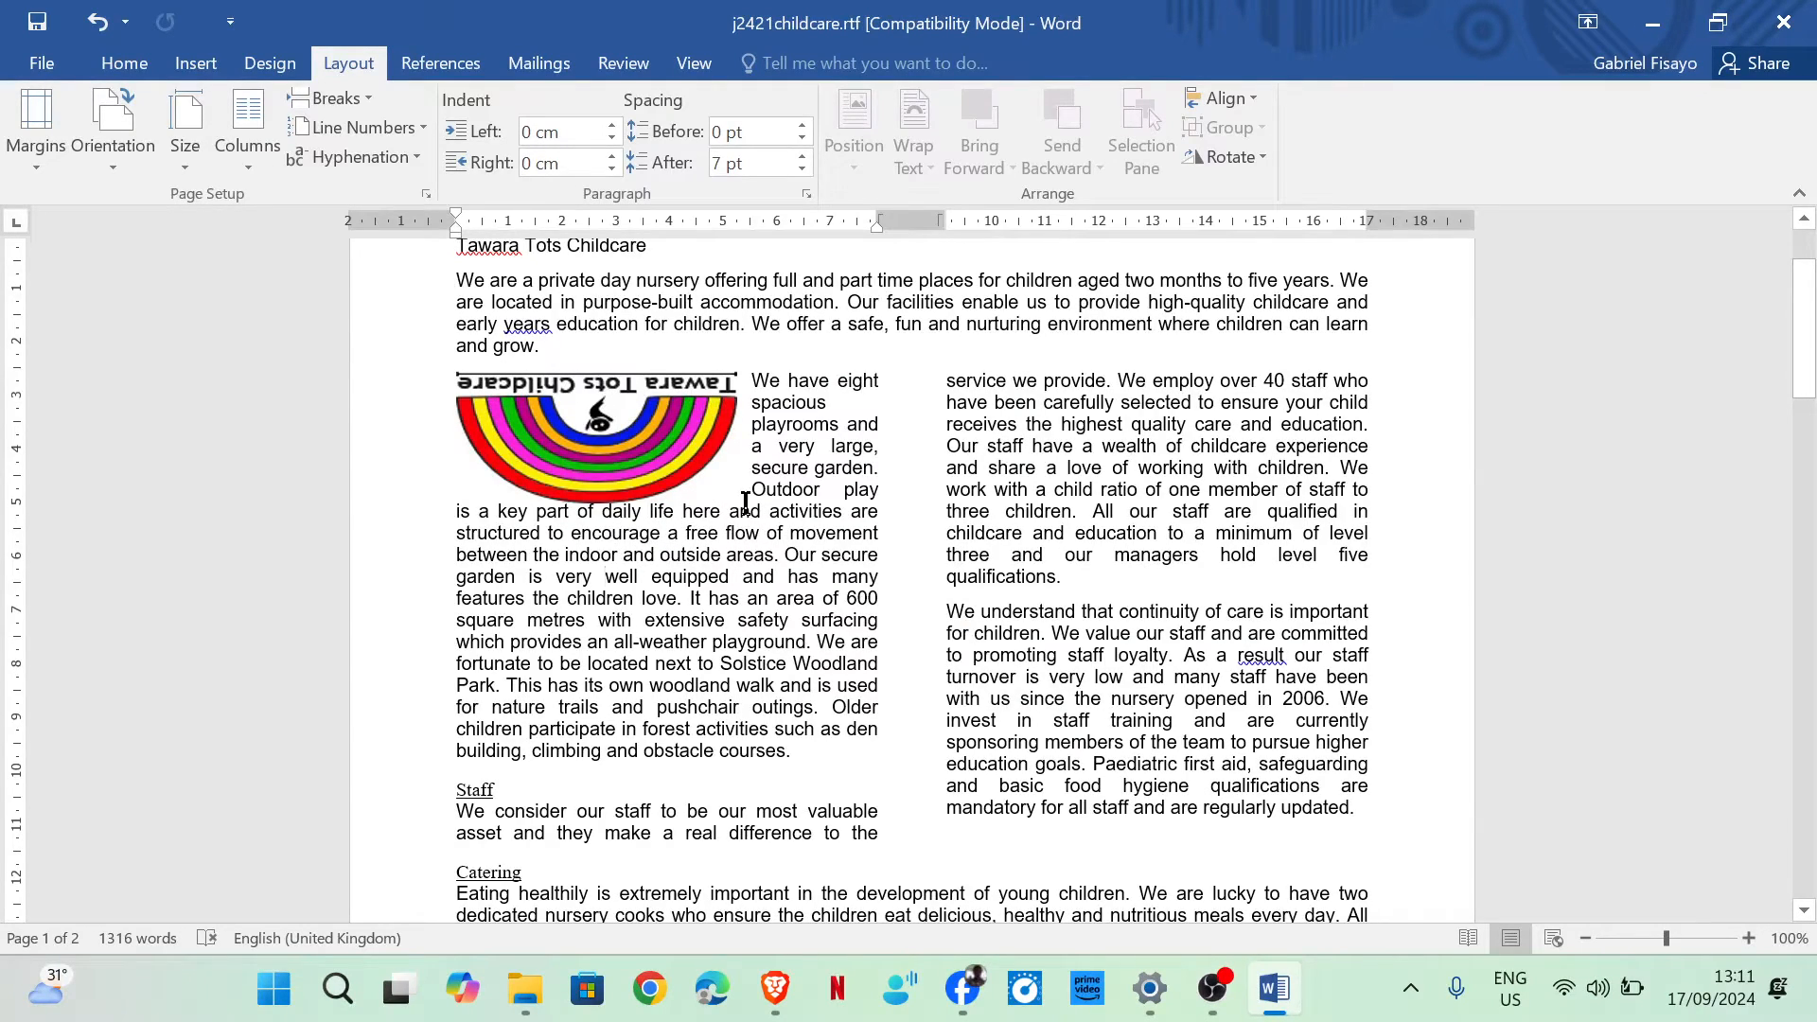
{"action": "left_click", "coordinate": [695, 445]}
{"action": "left_click", "coordinate": [774, 388]}
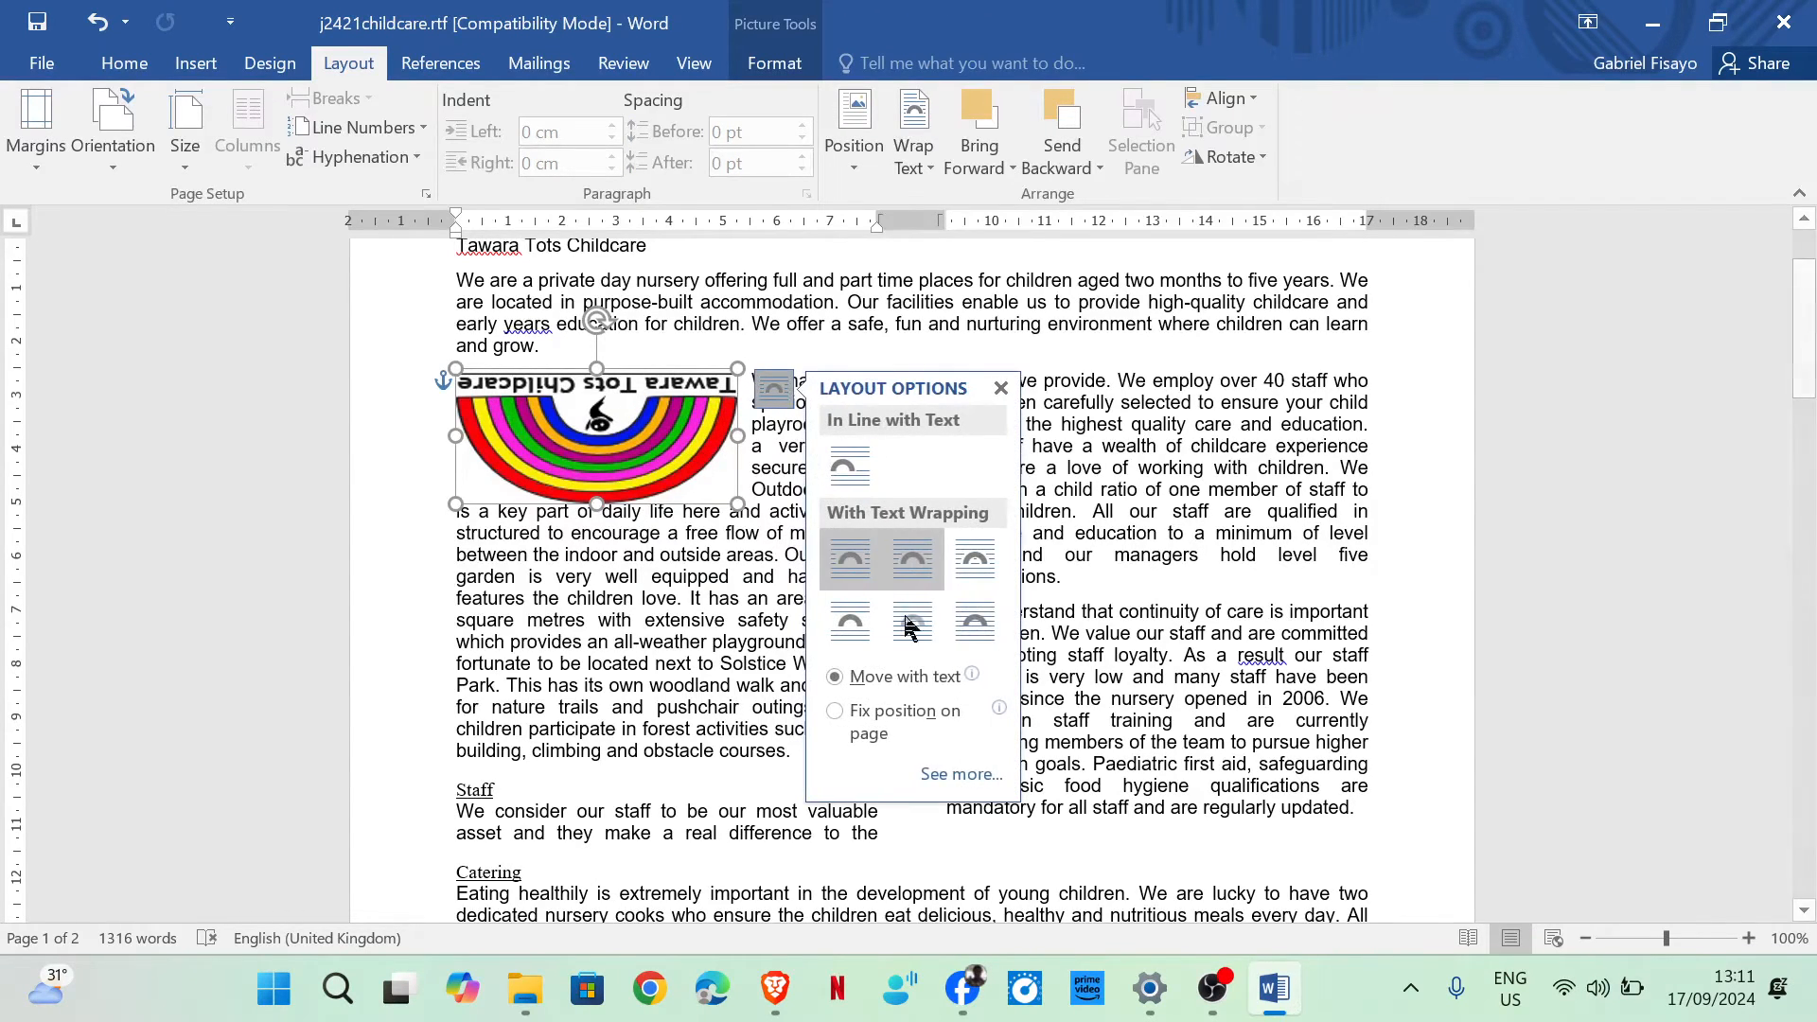
{"action": "left_click", "coordinate": [856, 638]}
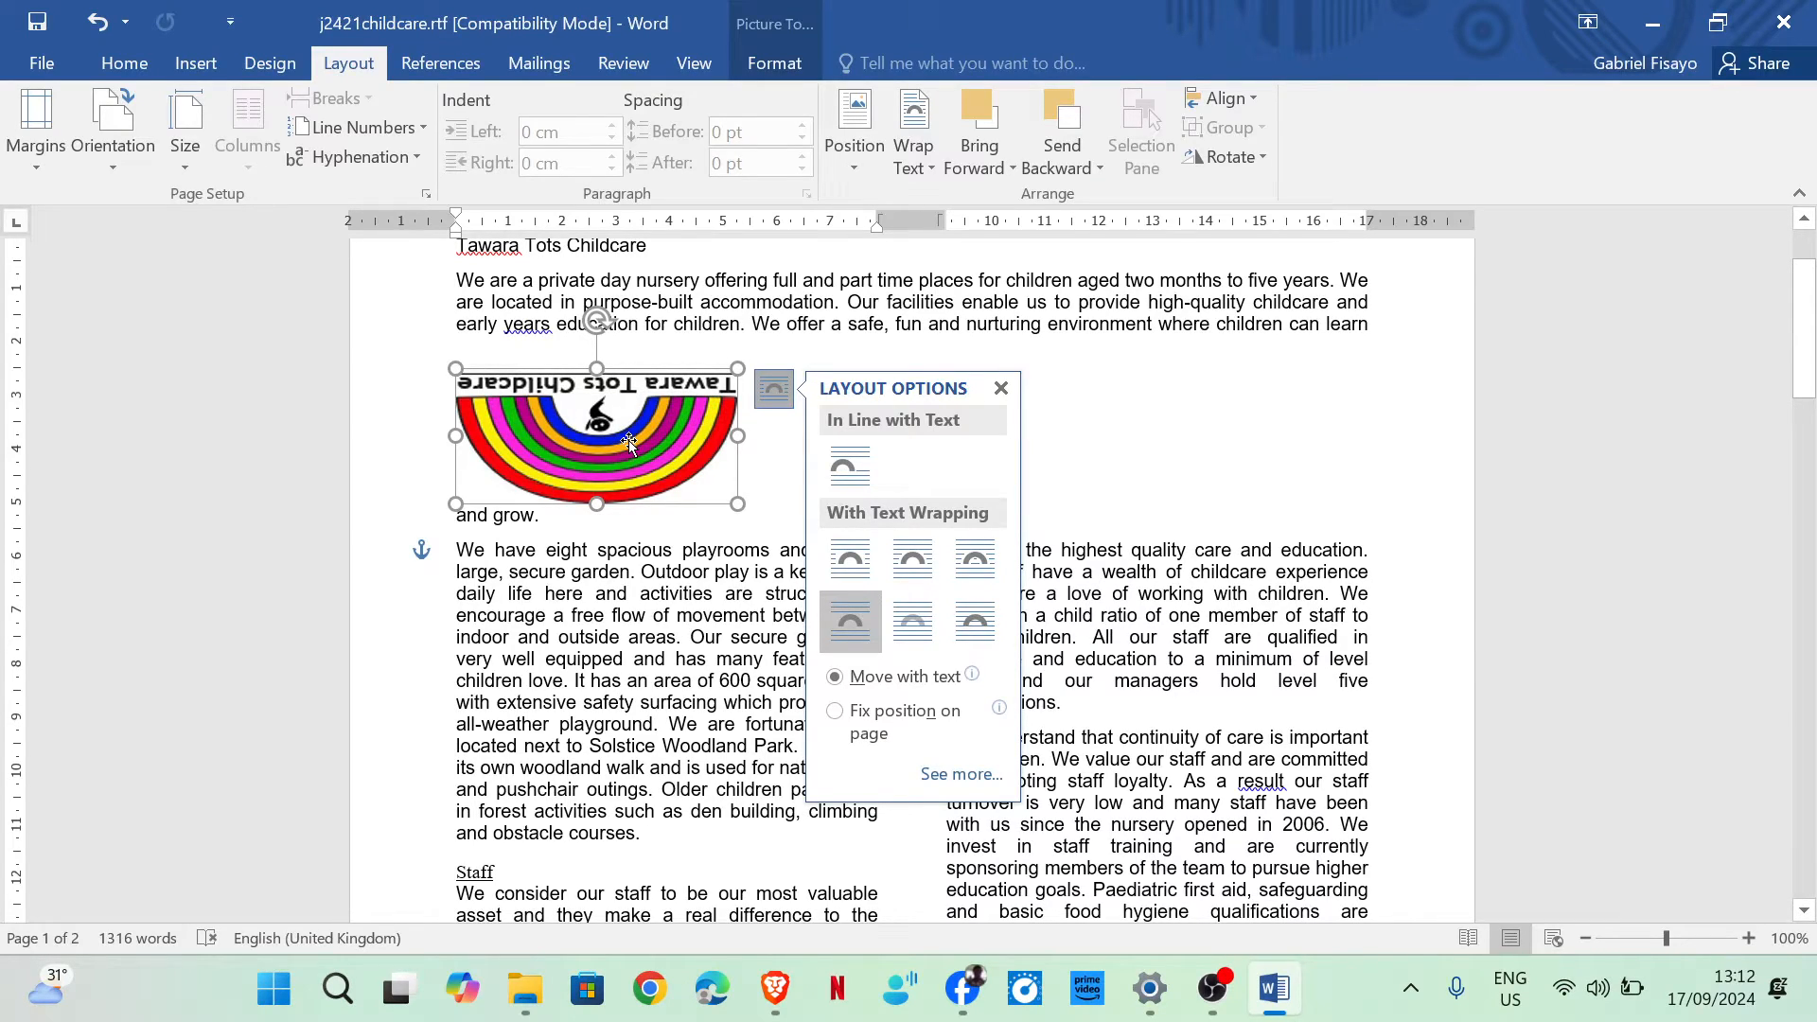
{"action": "left_click", "coordinate": [910, 637]}
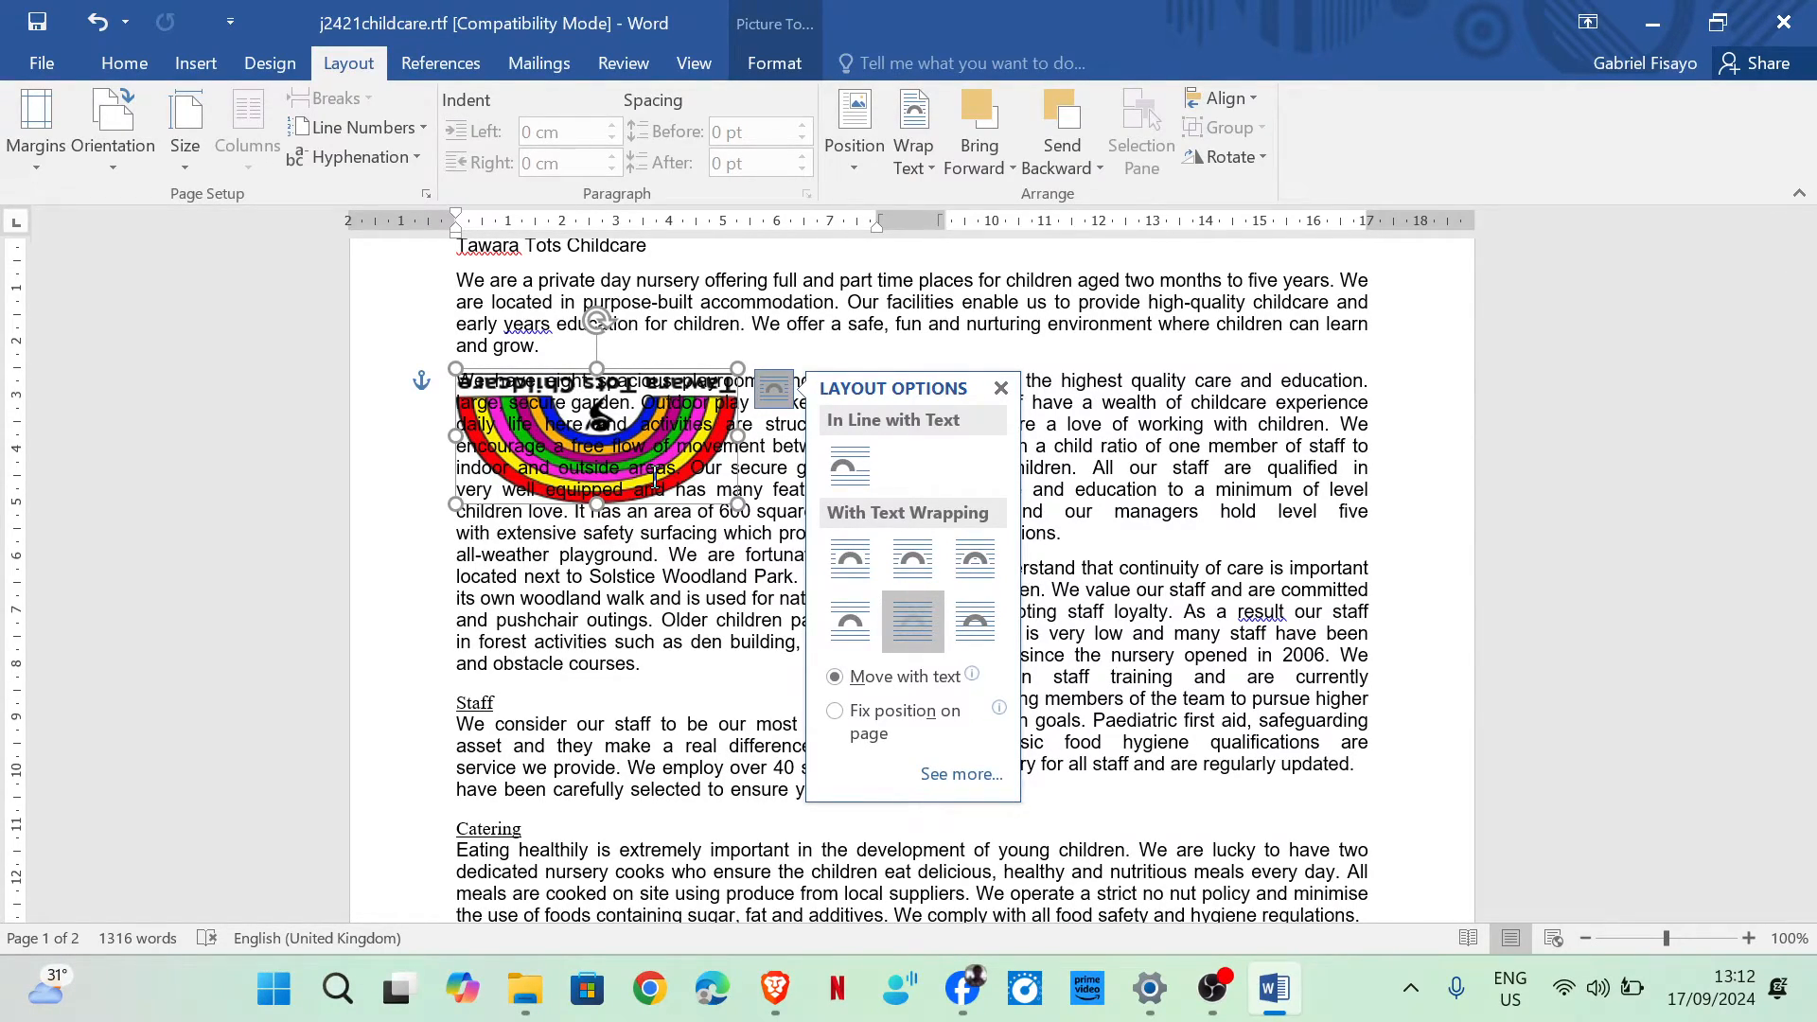
{"action": "left_click", "coordinate": [978, 624]}
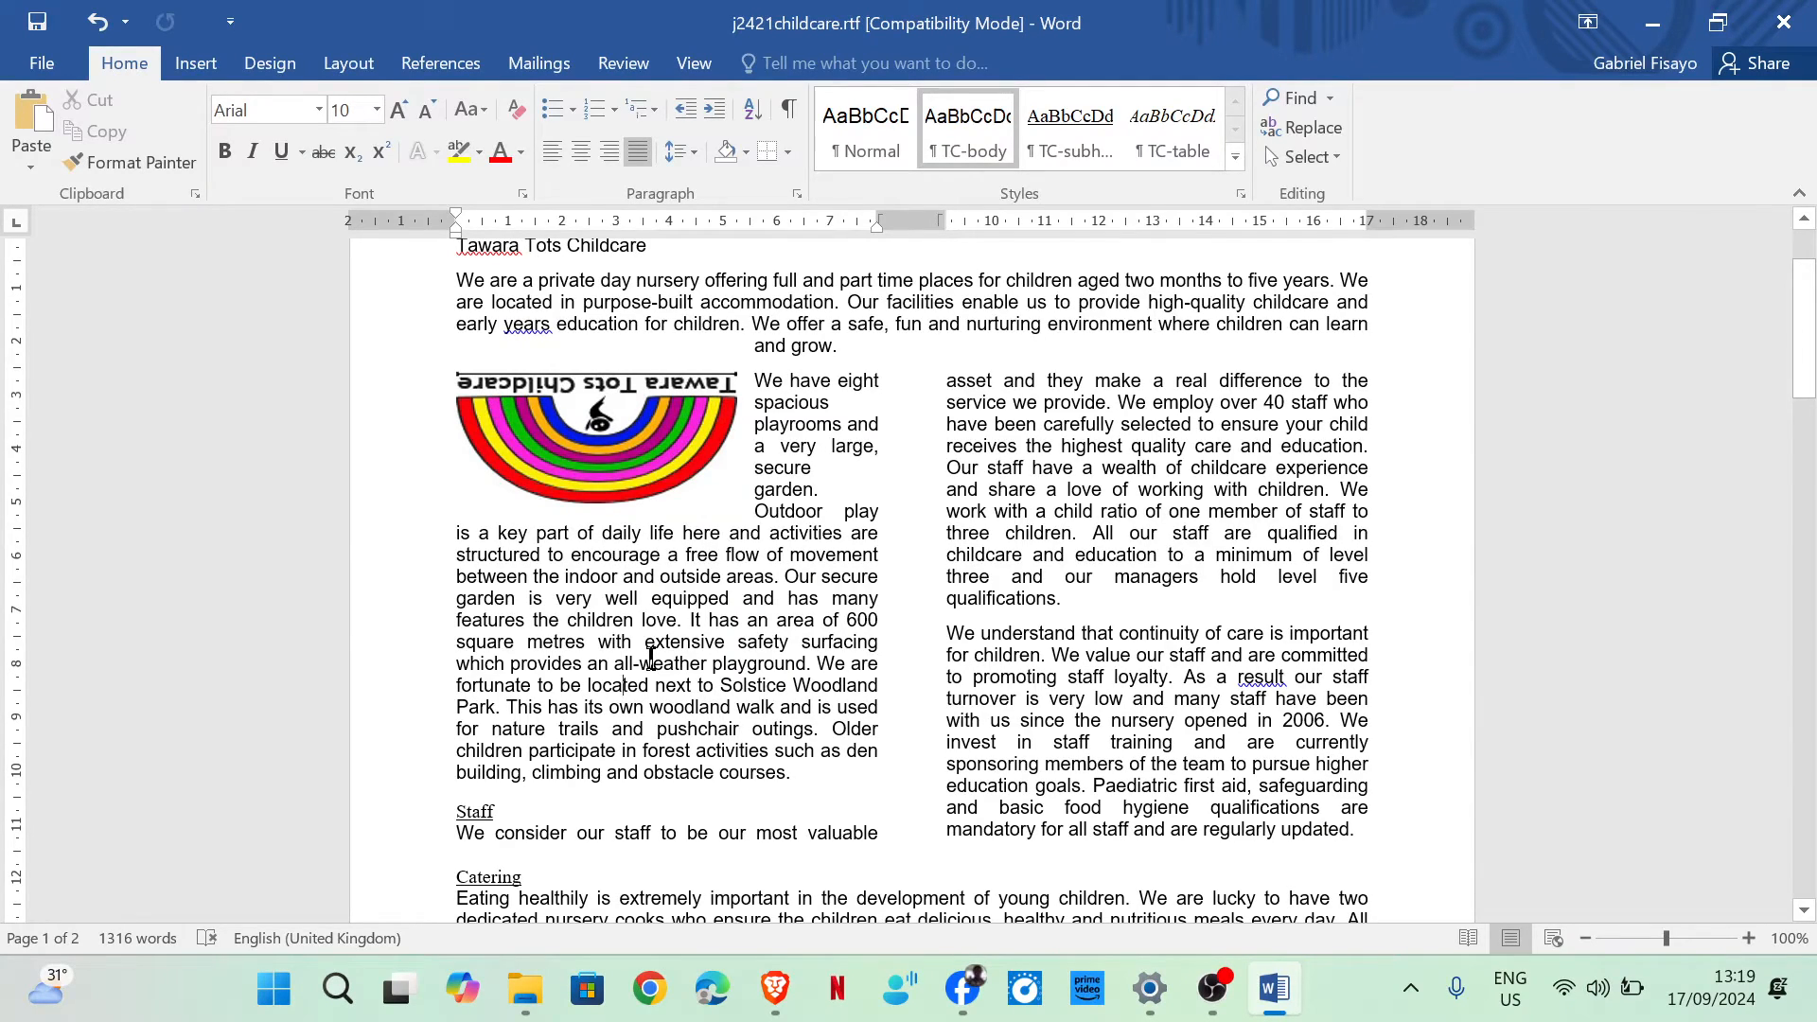
Give the logo a dark blue picture border.
{"action": "left_click", "coordinate": [629, 450]}
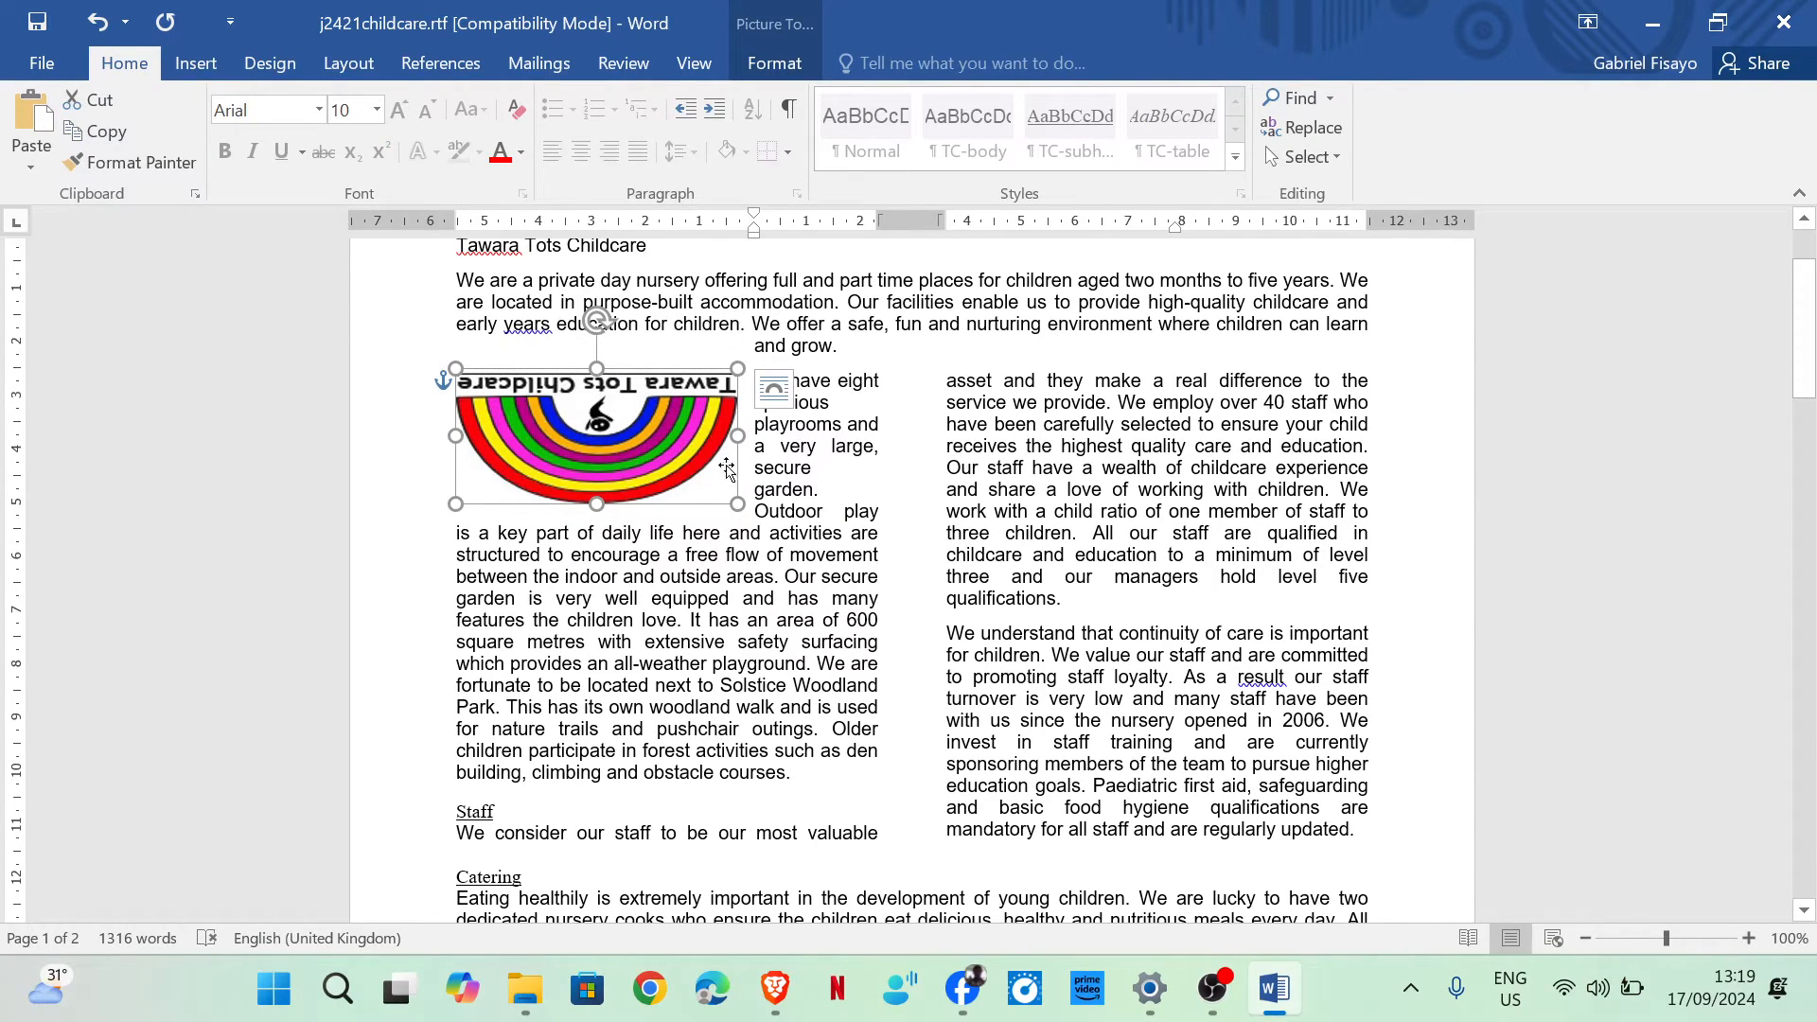
{"action": "double_click", "coordinate": [638, 437]}
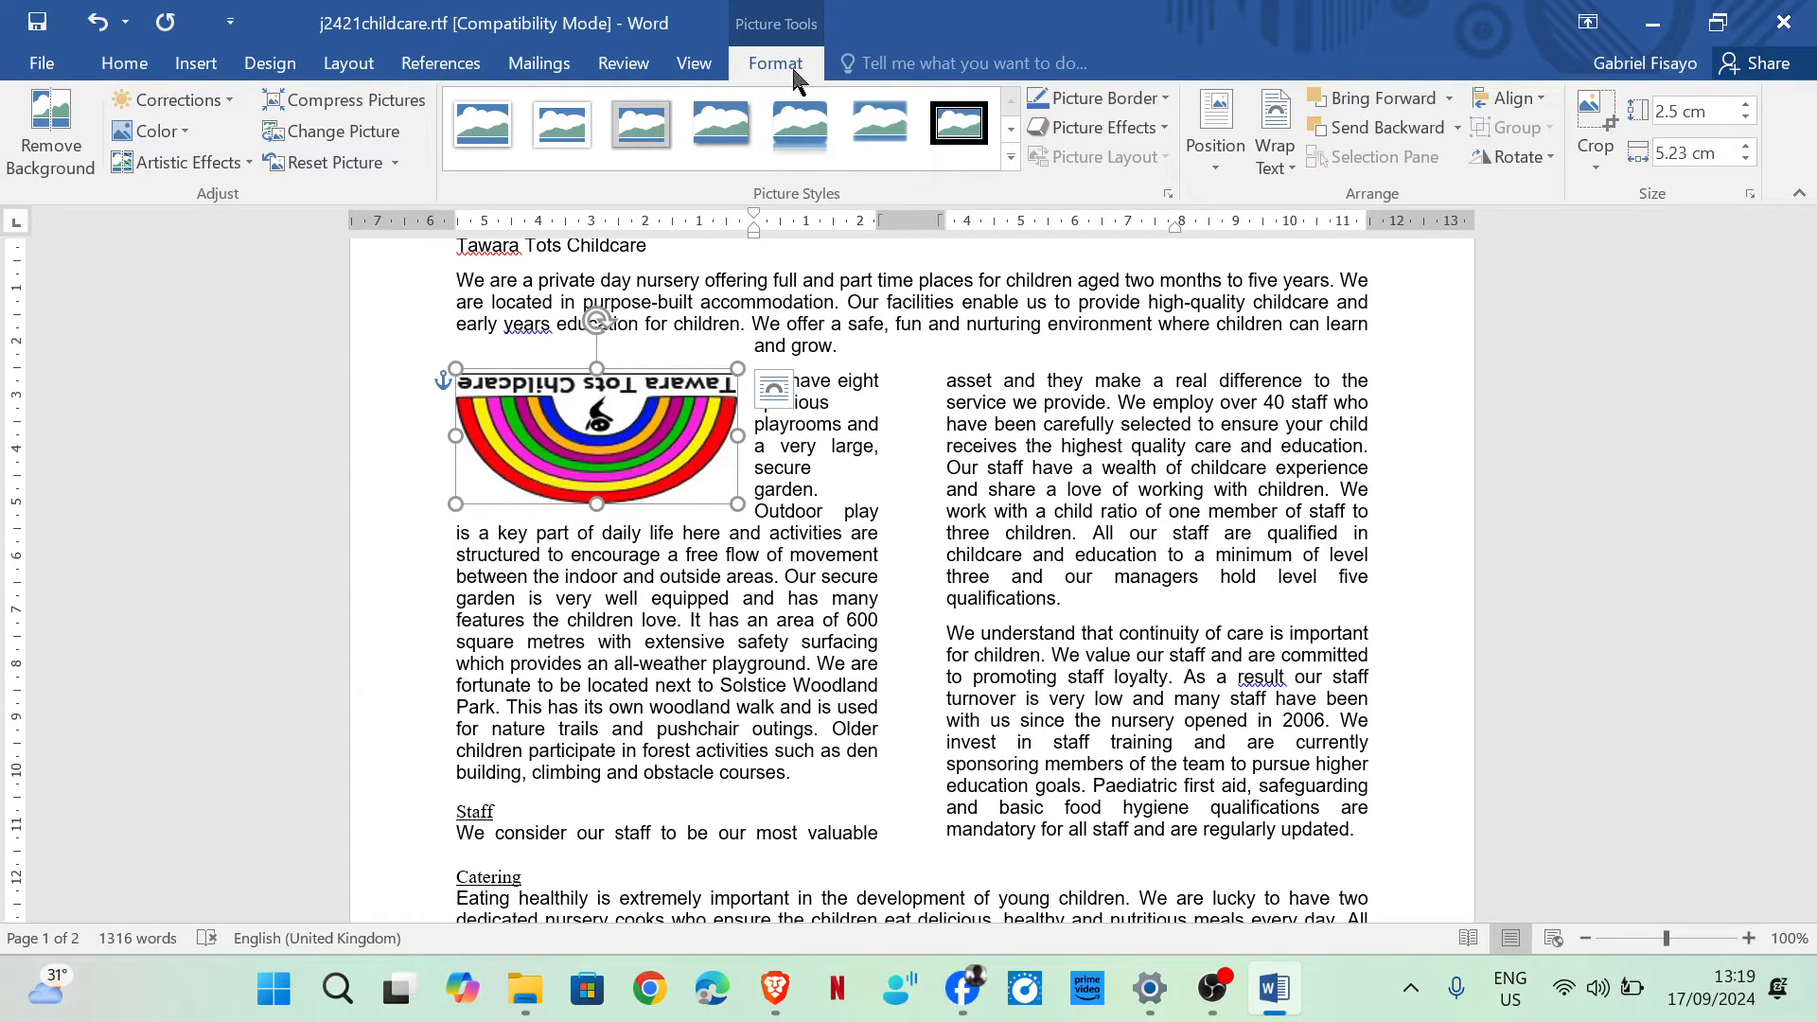
{"action": "left_click", "coordinate": [1169, 102]}
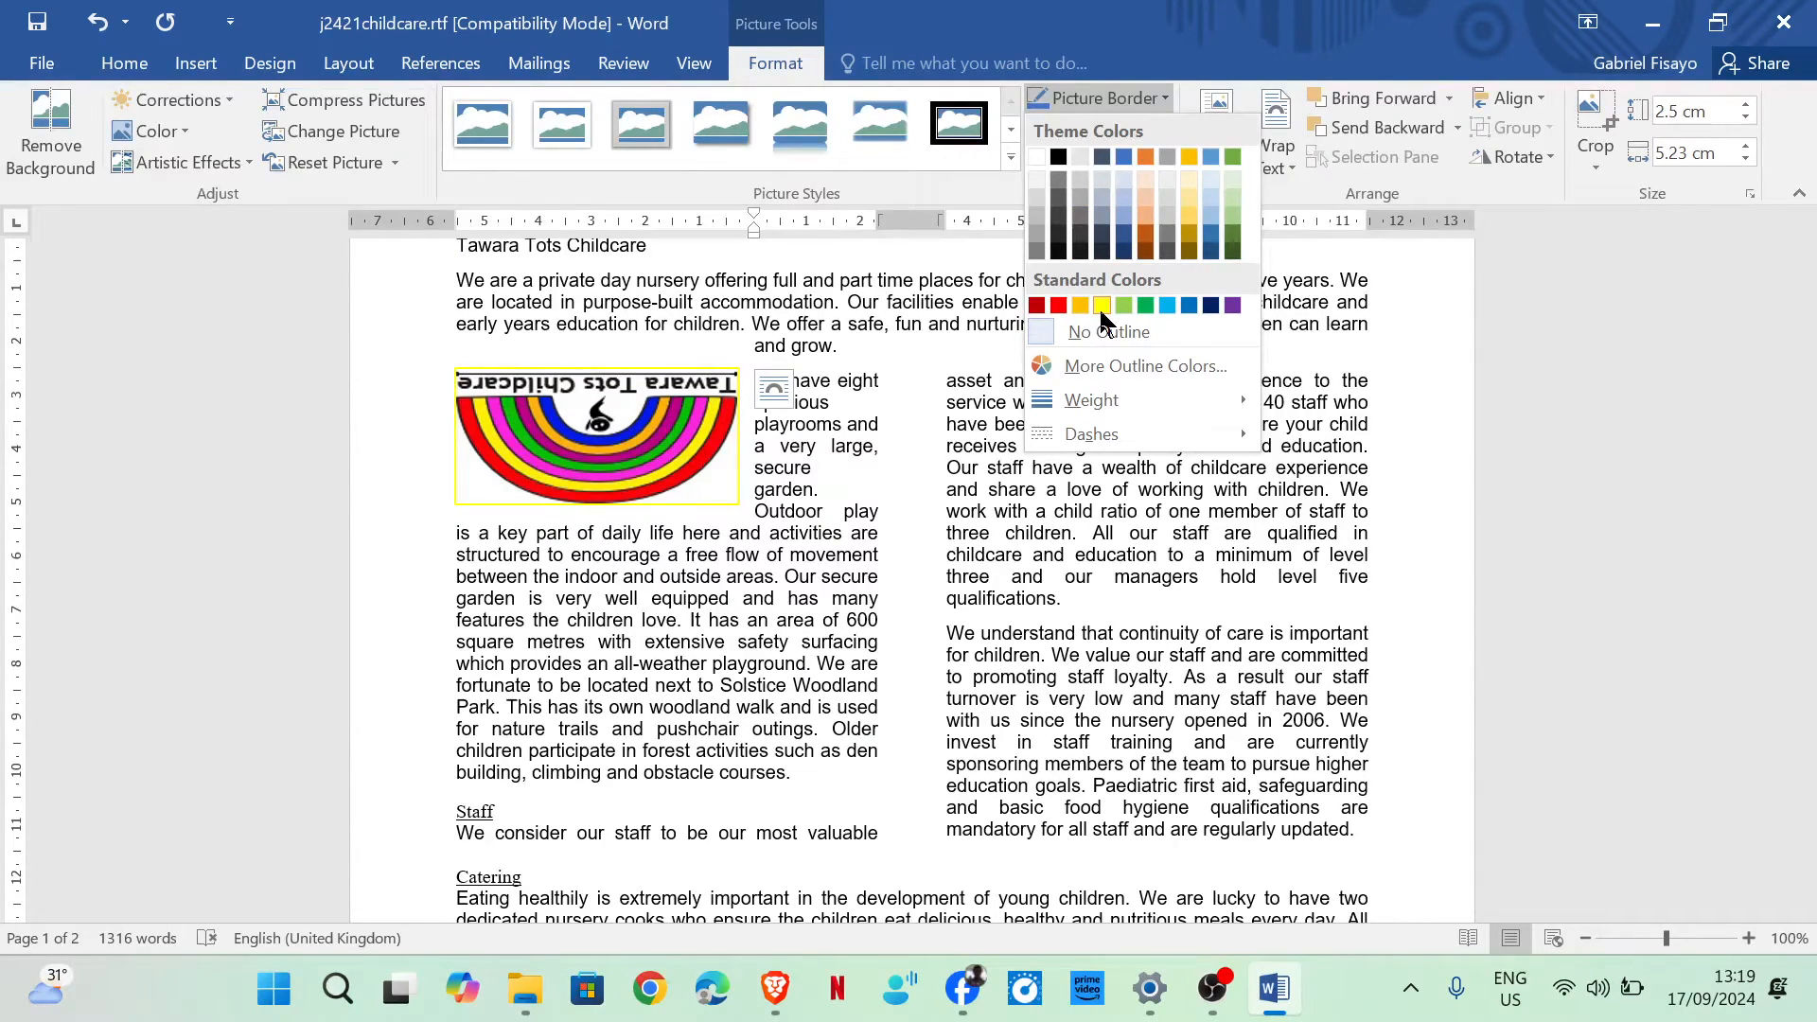
{"action": "left_click", "coordinate": [1210, 304]}
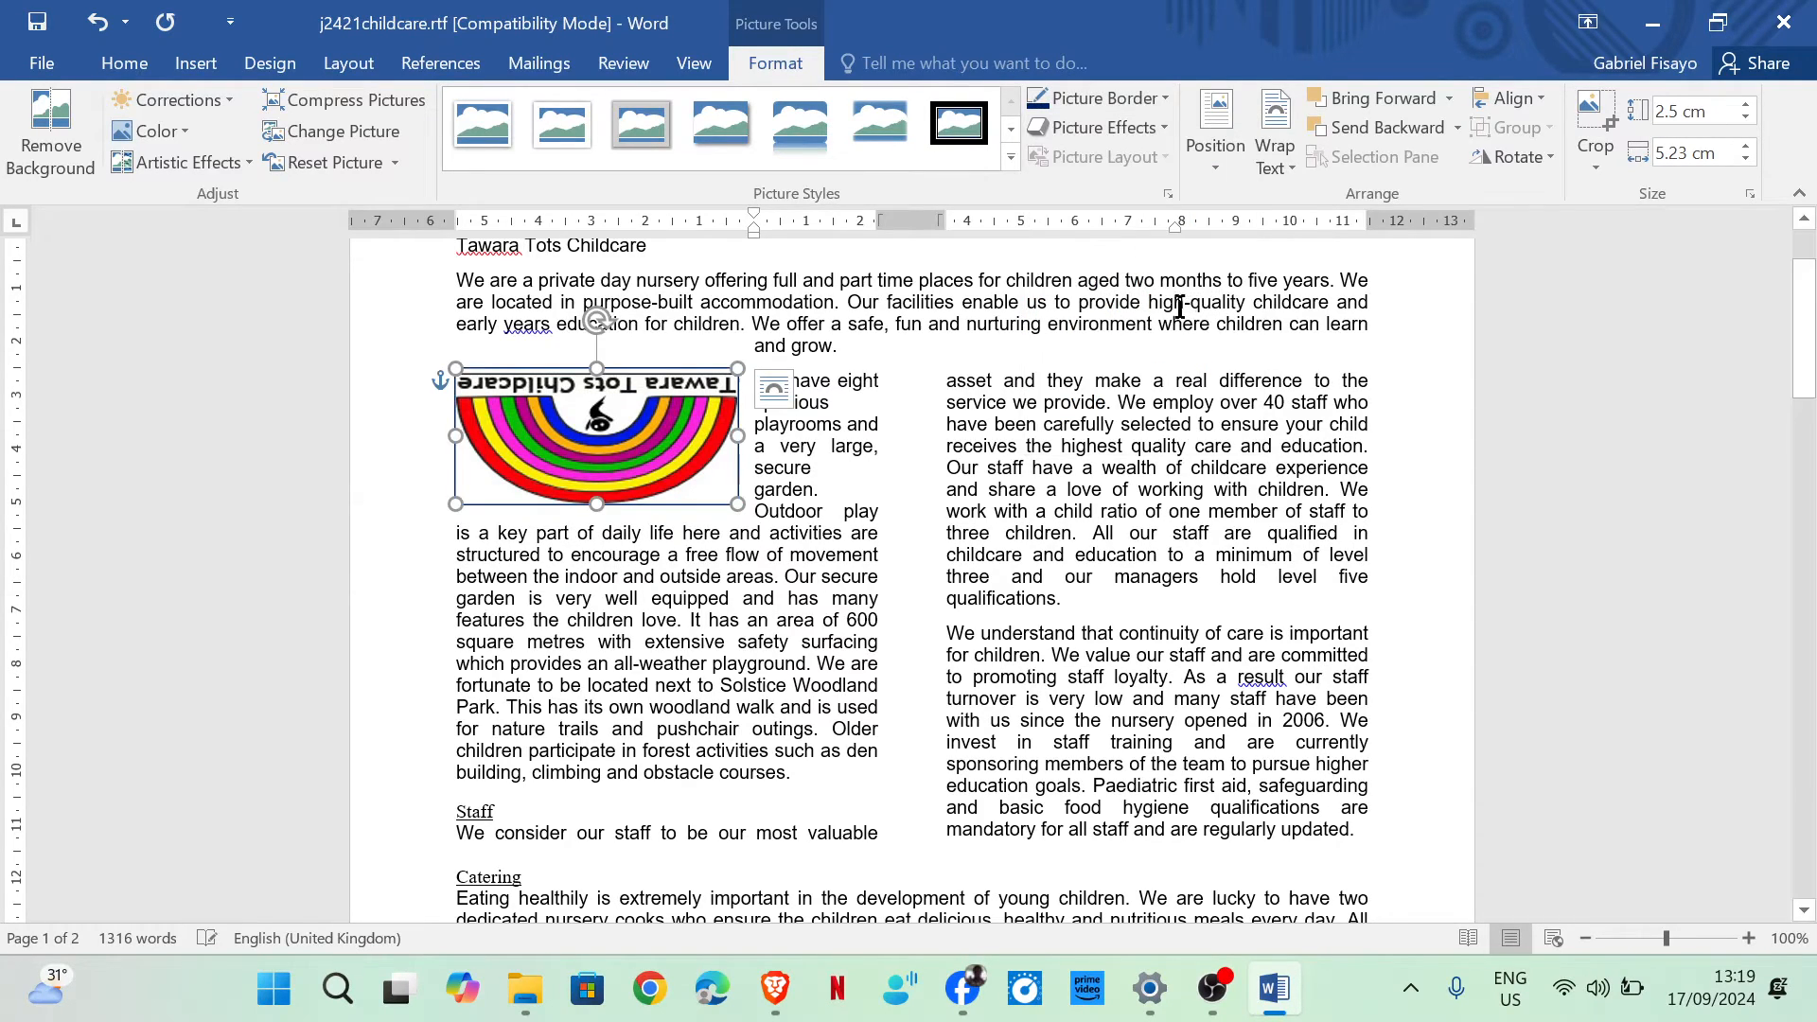
{"action": "left_click", "coordinate": [761, 541]}
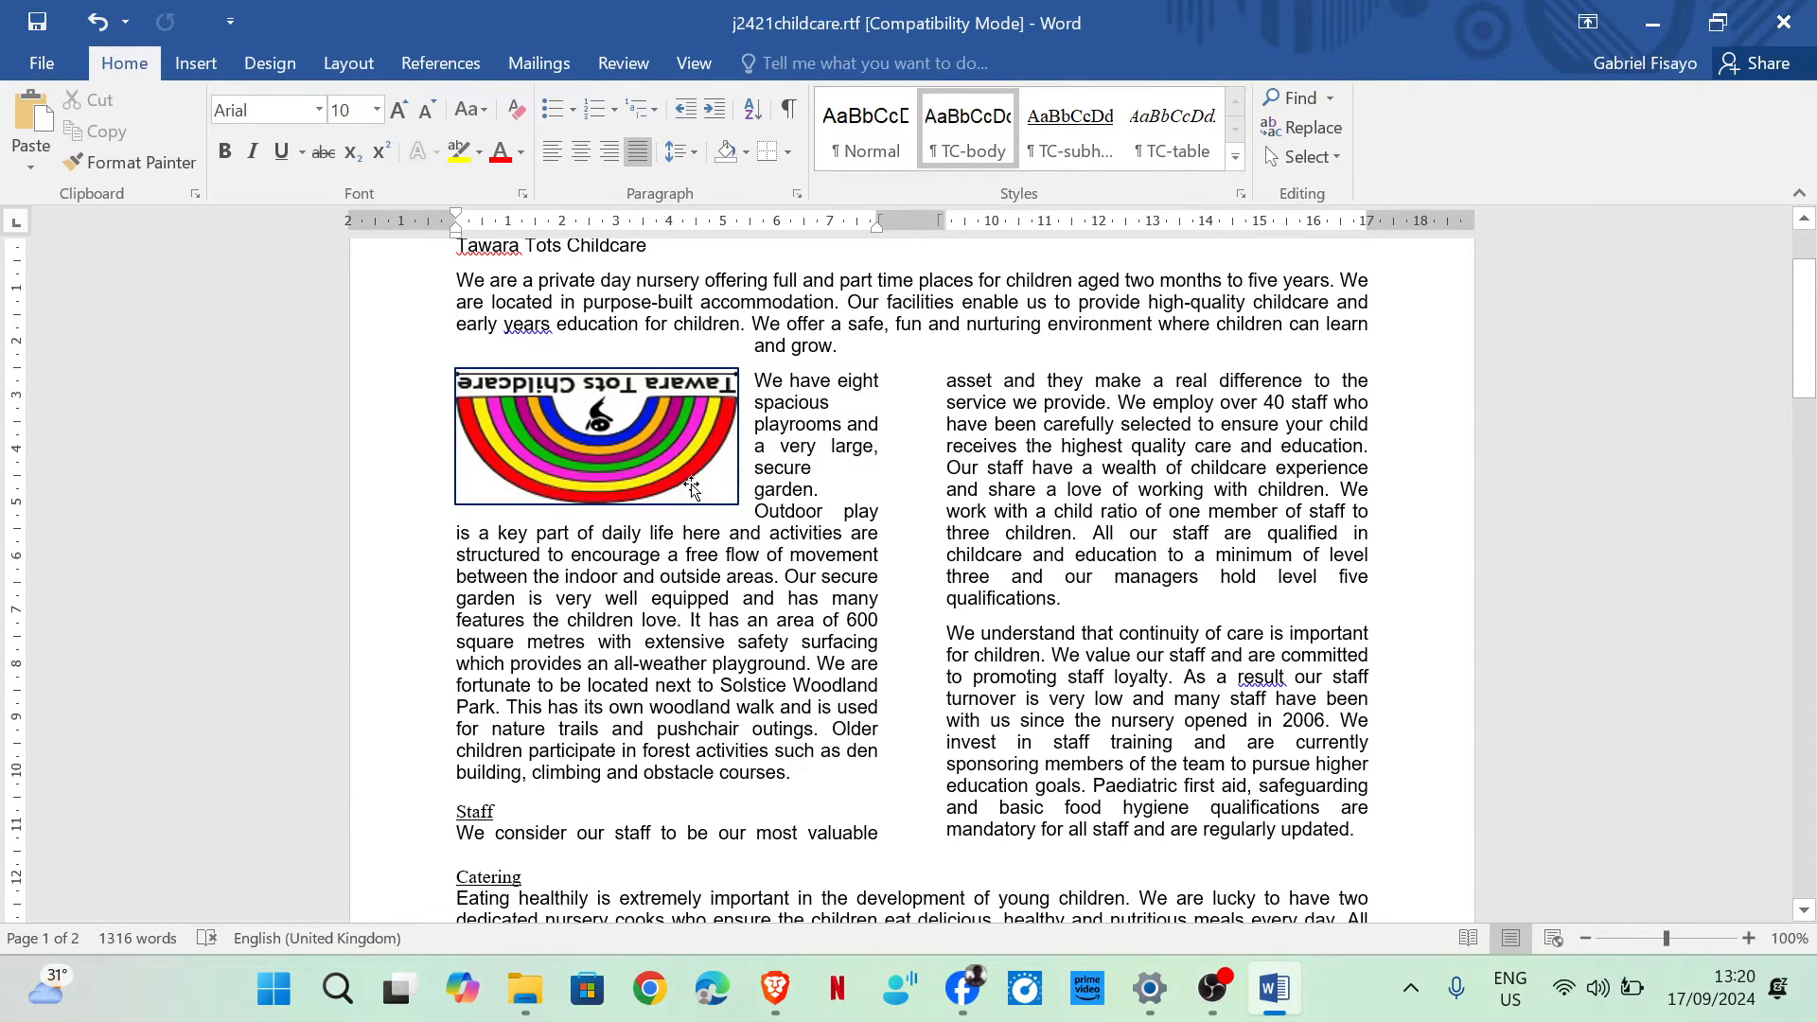
Set the weight of the logo's border to 3 pt.
{"action": "left_click", "coordinate": [661, 447]}
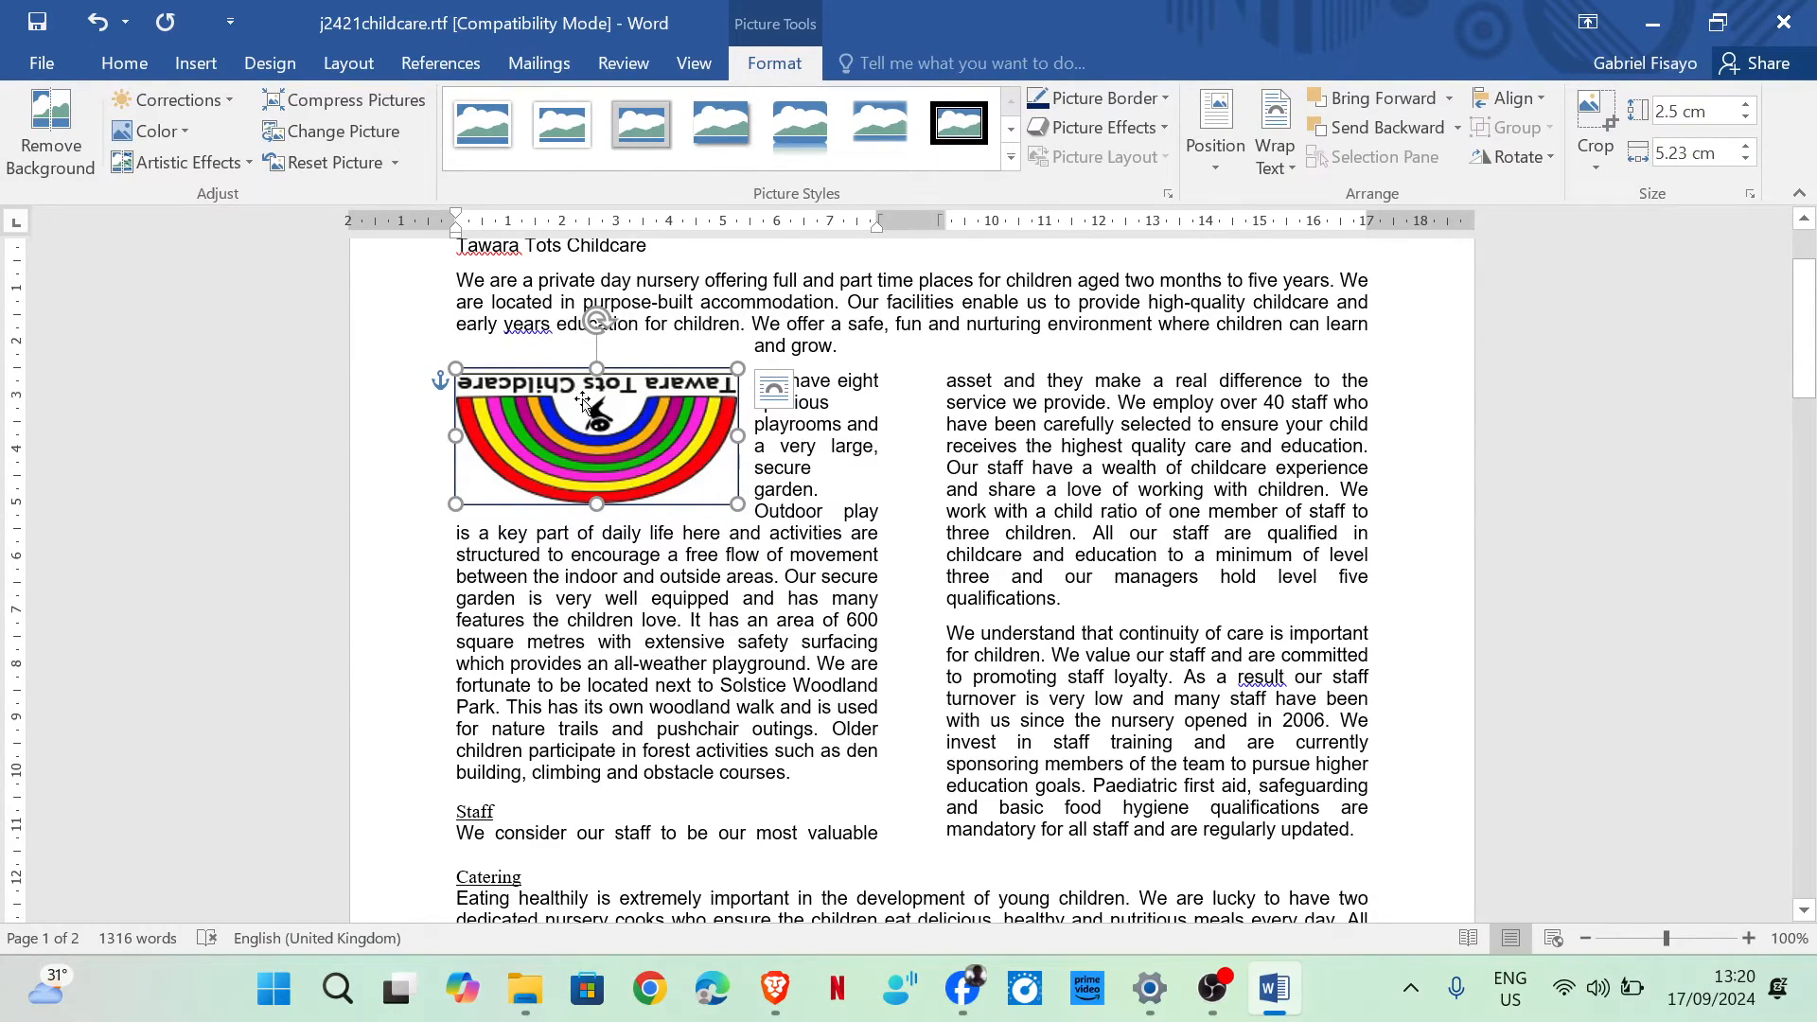
{"action": "left_click", "coordinate": [1164, 98]}
{"action": "mouse_move", "coordinate": [1170, 399]}
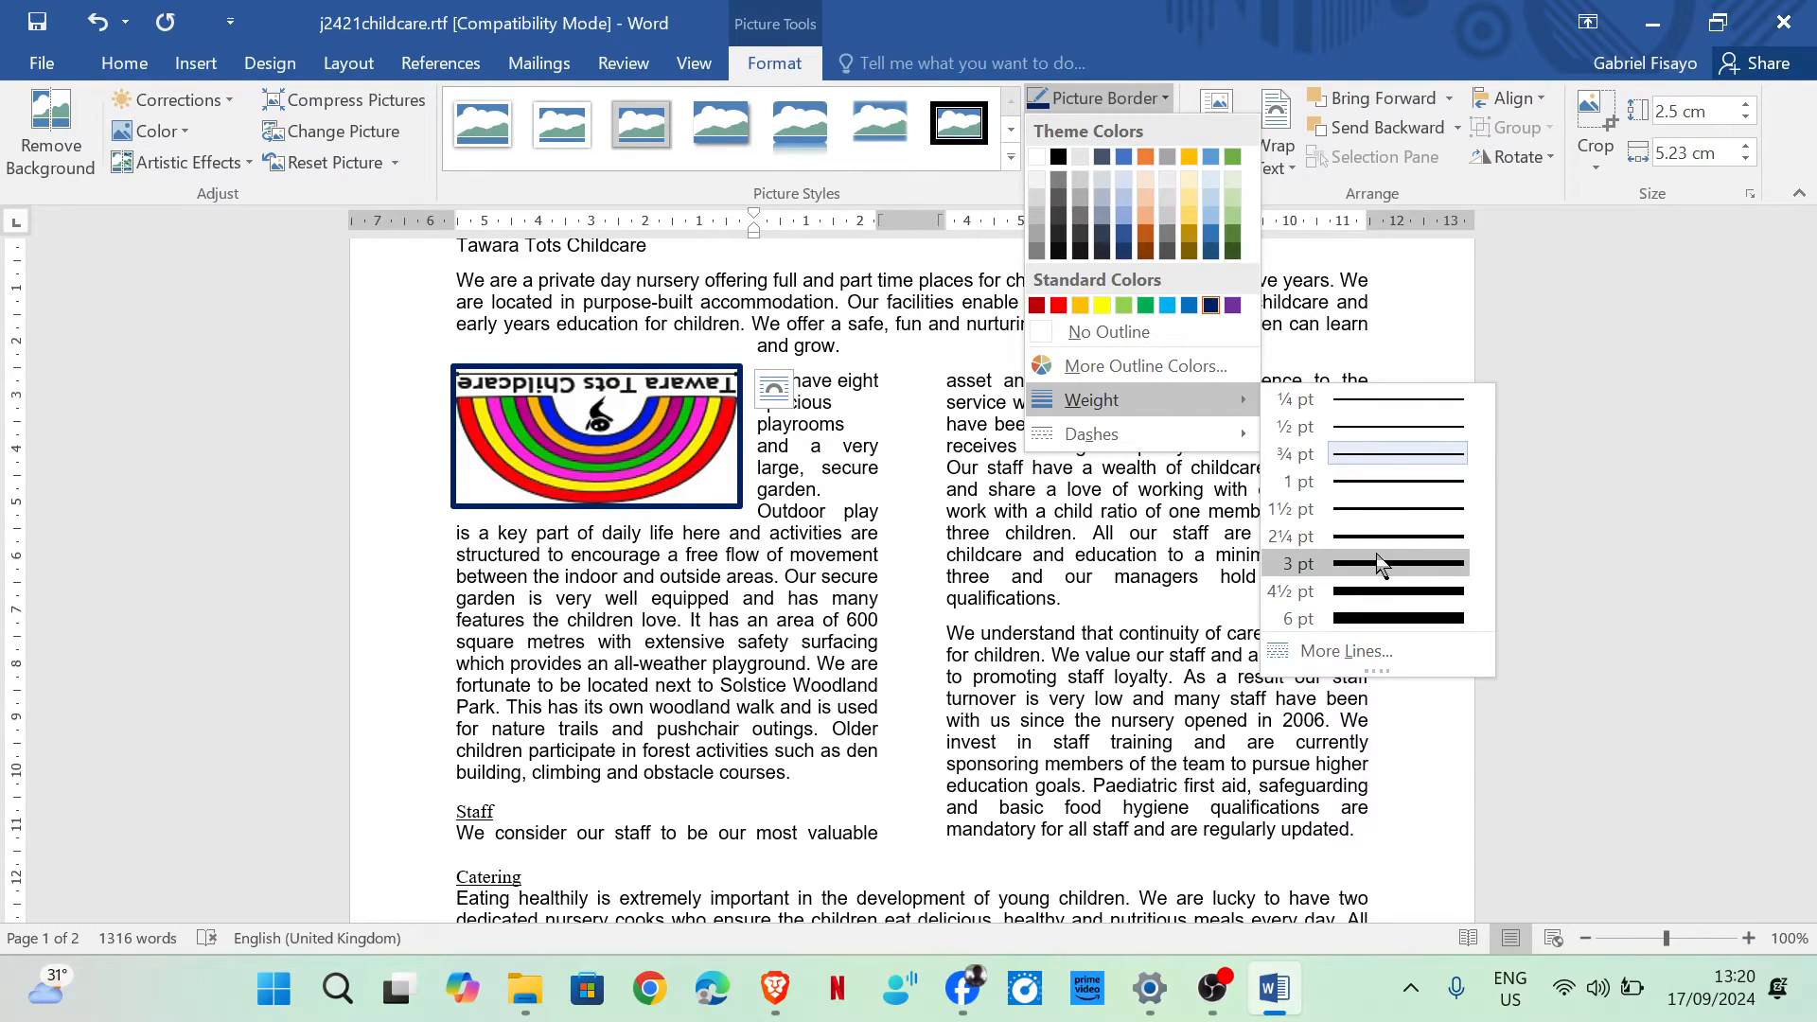
{"action": "left_click", "coordinate": [1377, 564]}
{"action": "left_click", "coordinate": [662, 629]}
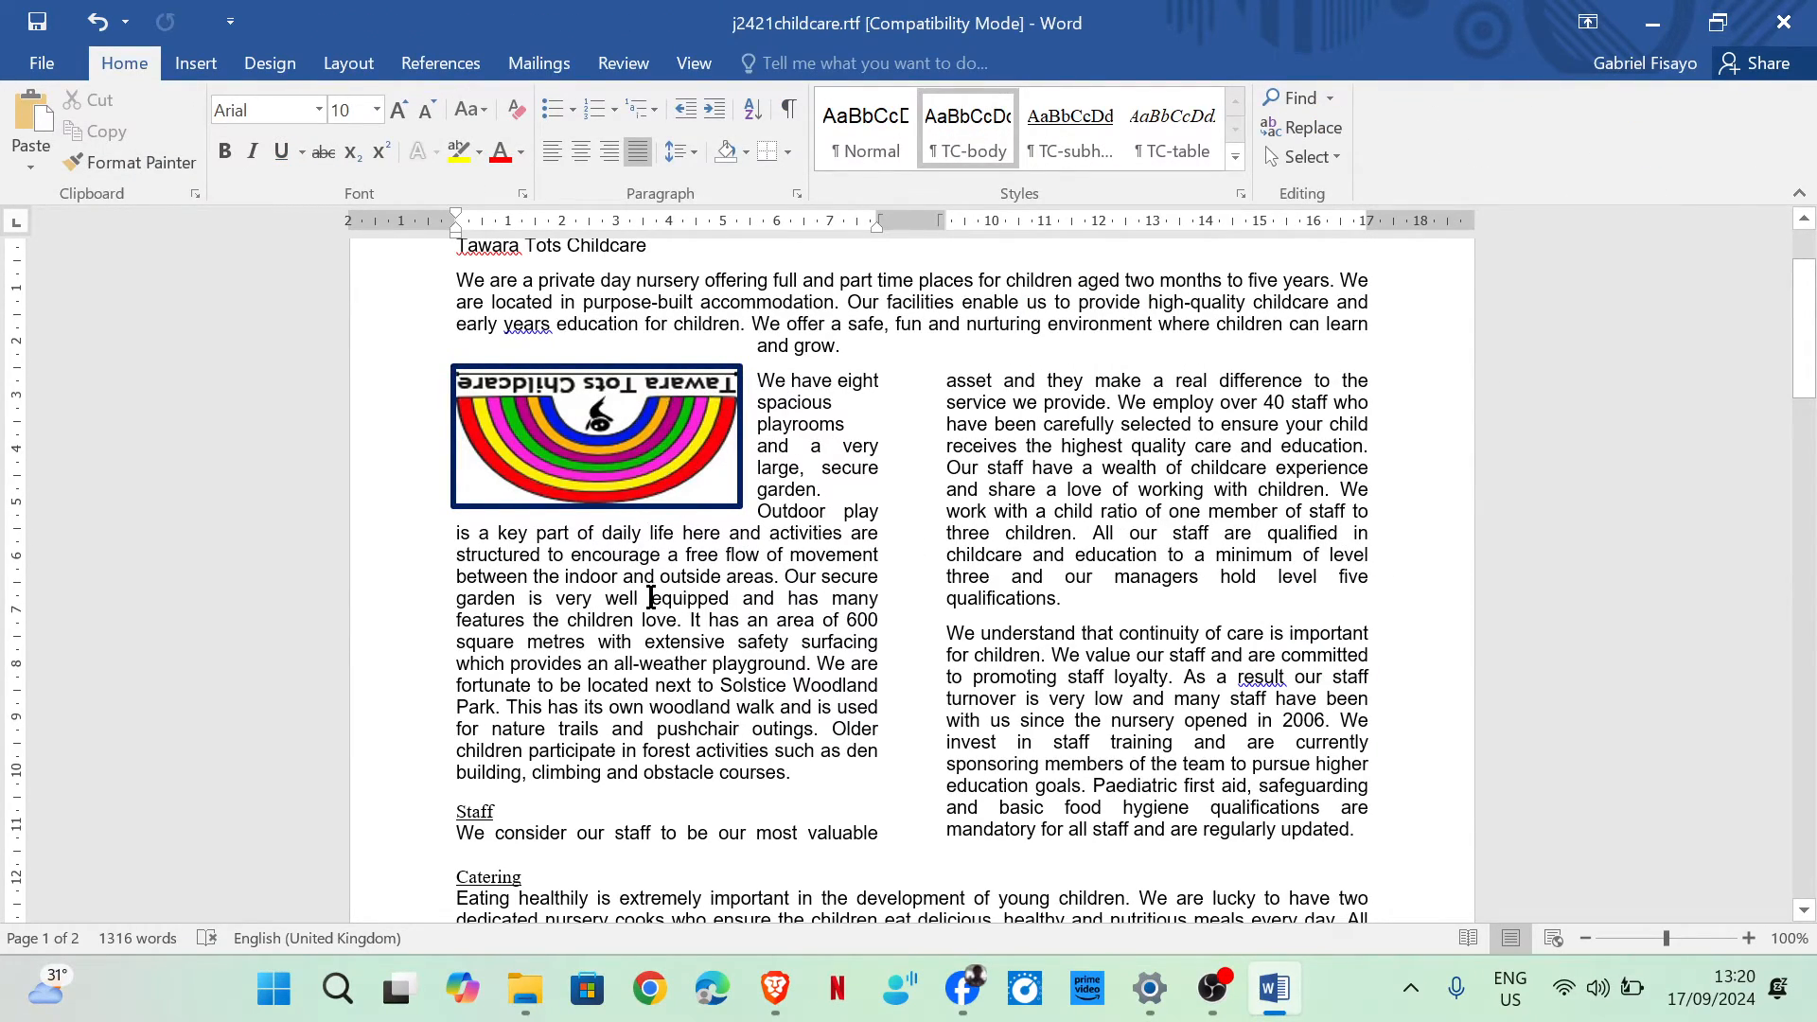
{"action": "left_click", "coordinate": [940, 679]}
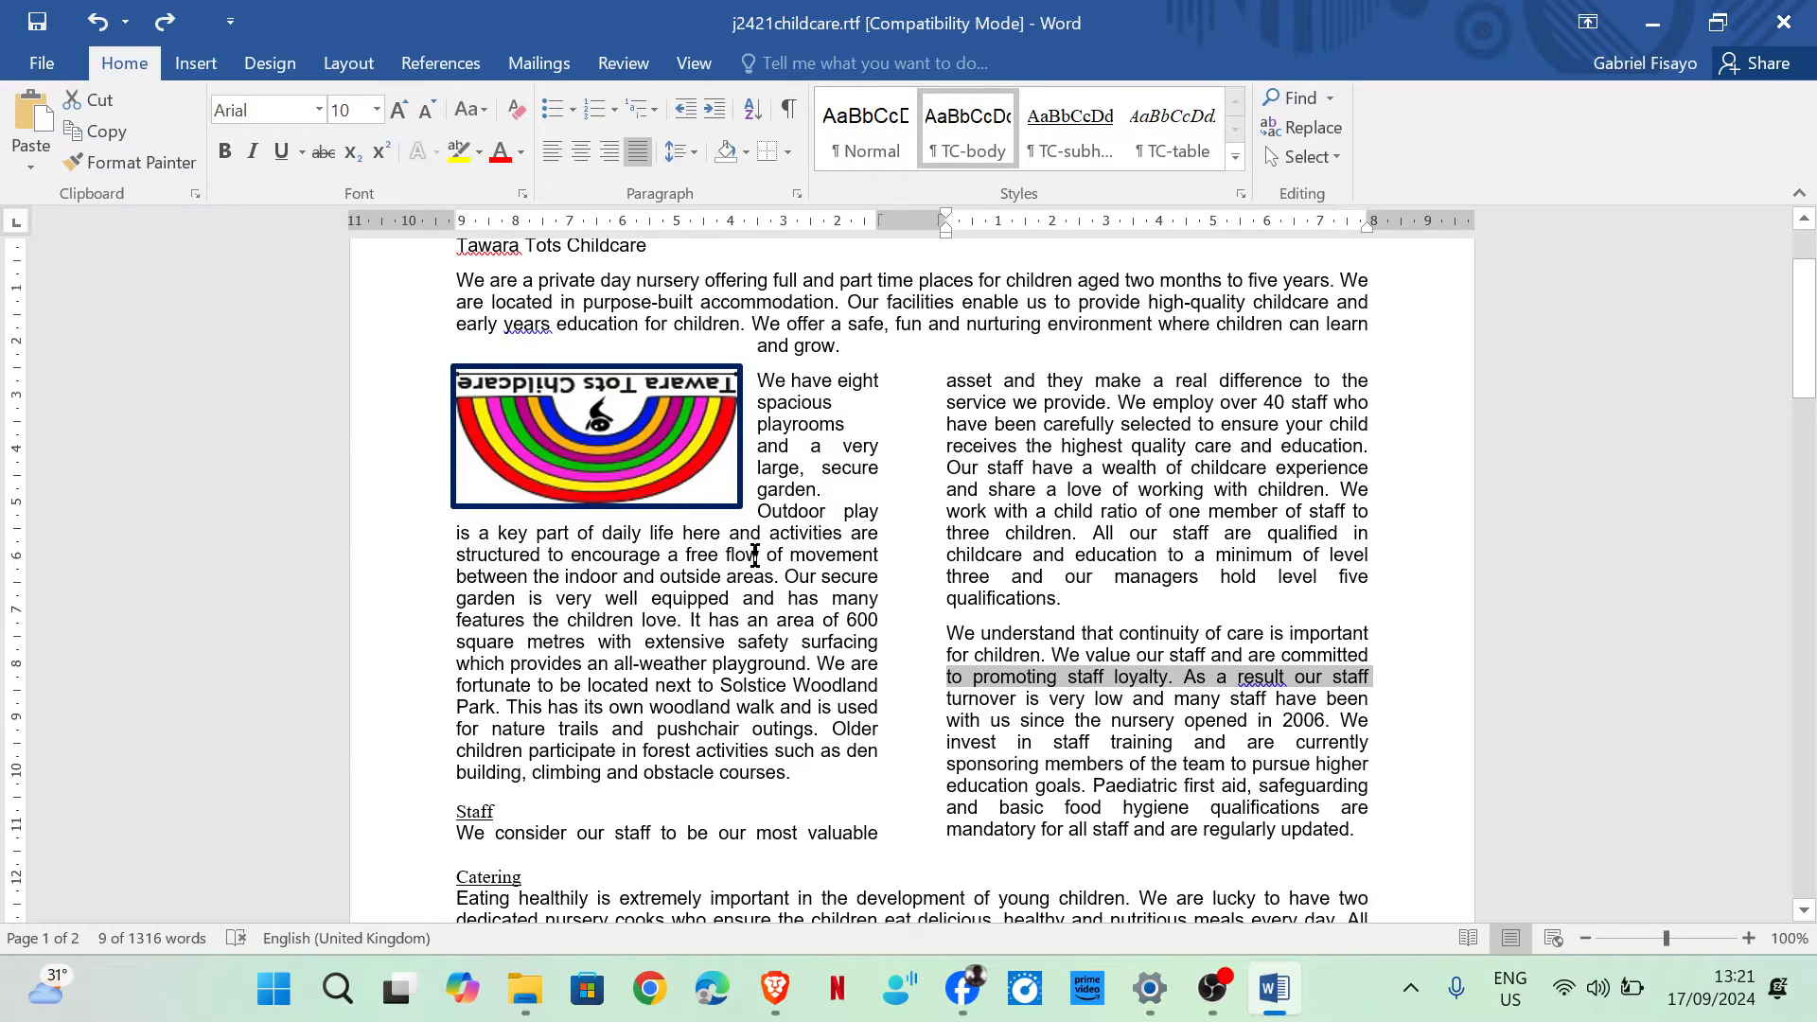
Turn the upside-down logo upright by rotating it right 90° twice.
{"action": "left_click", "coordinate": [676, 437]}
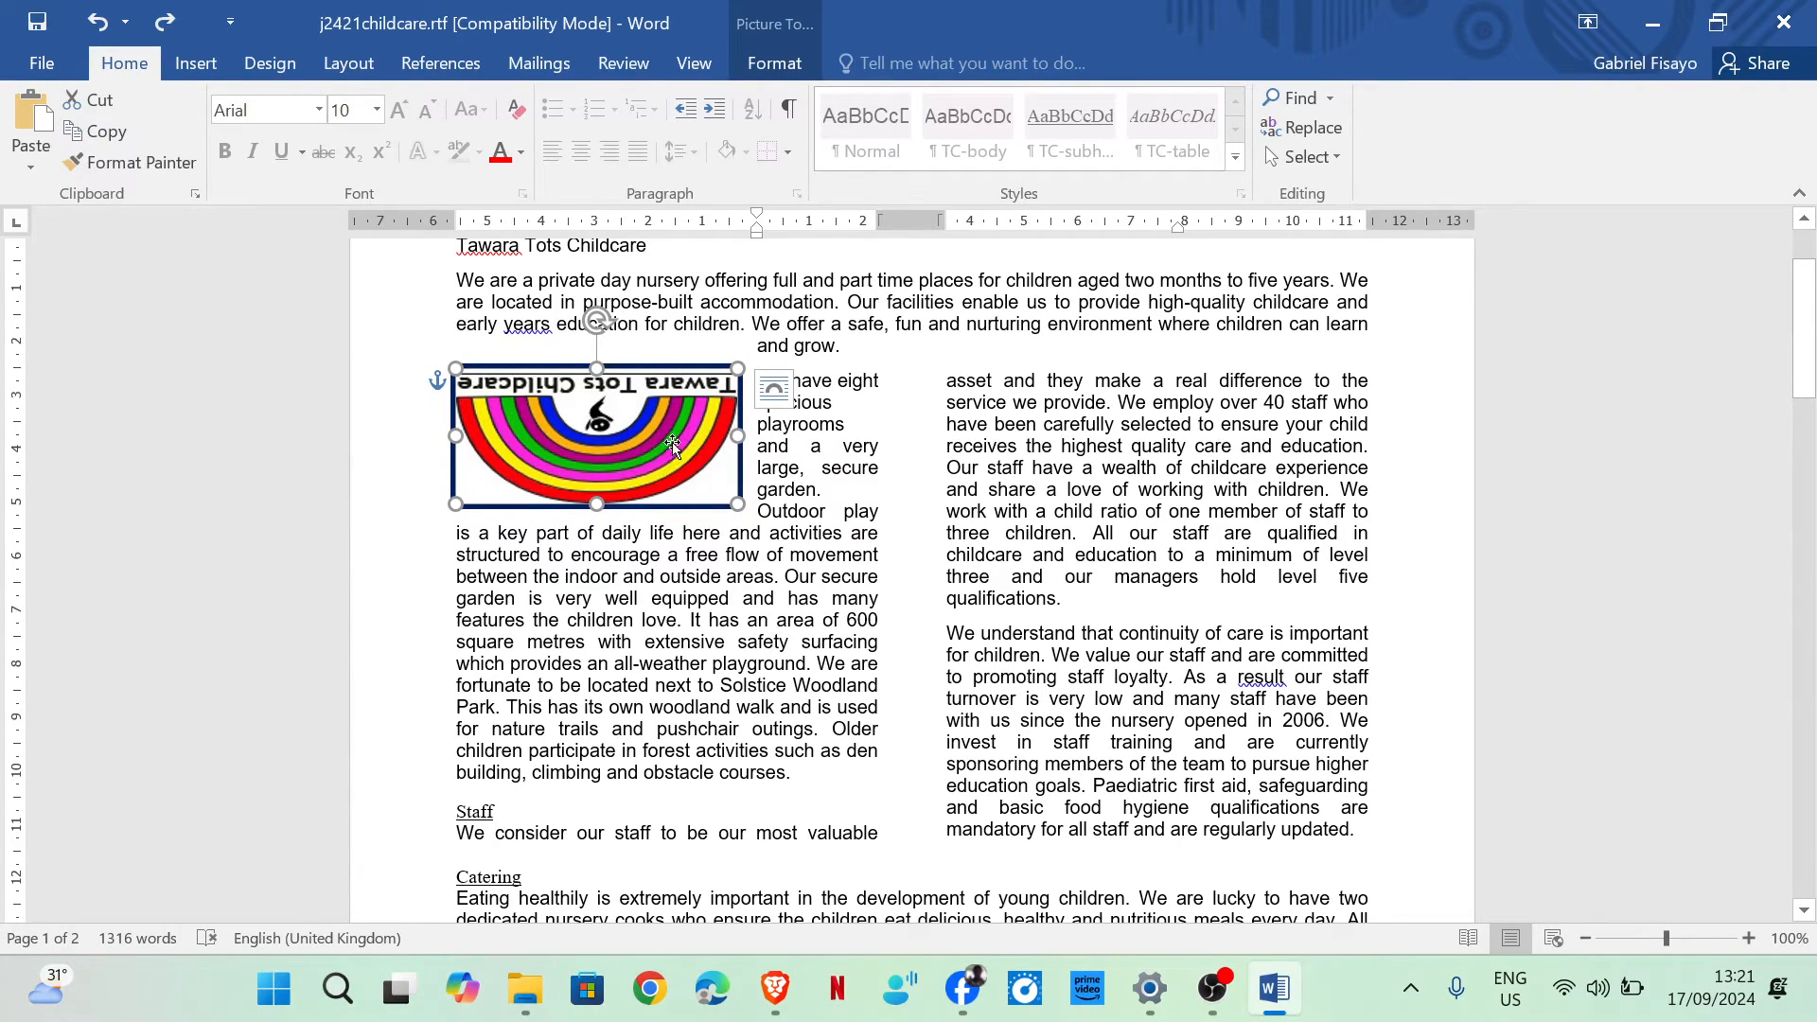
{"action": "left_click", "coordinate": [771, 64]}
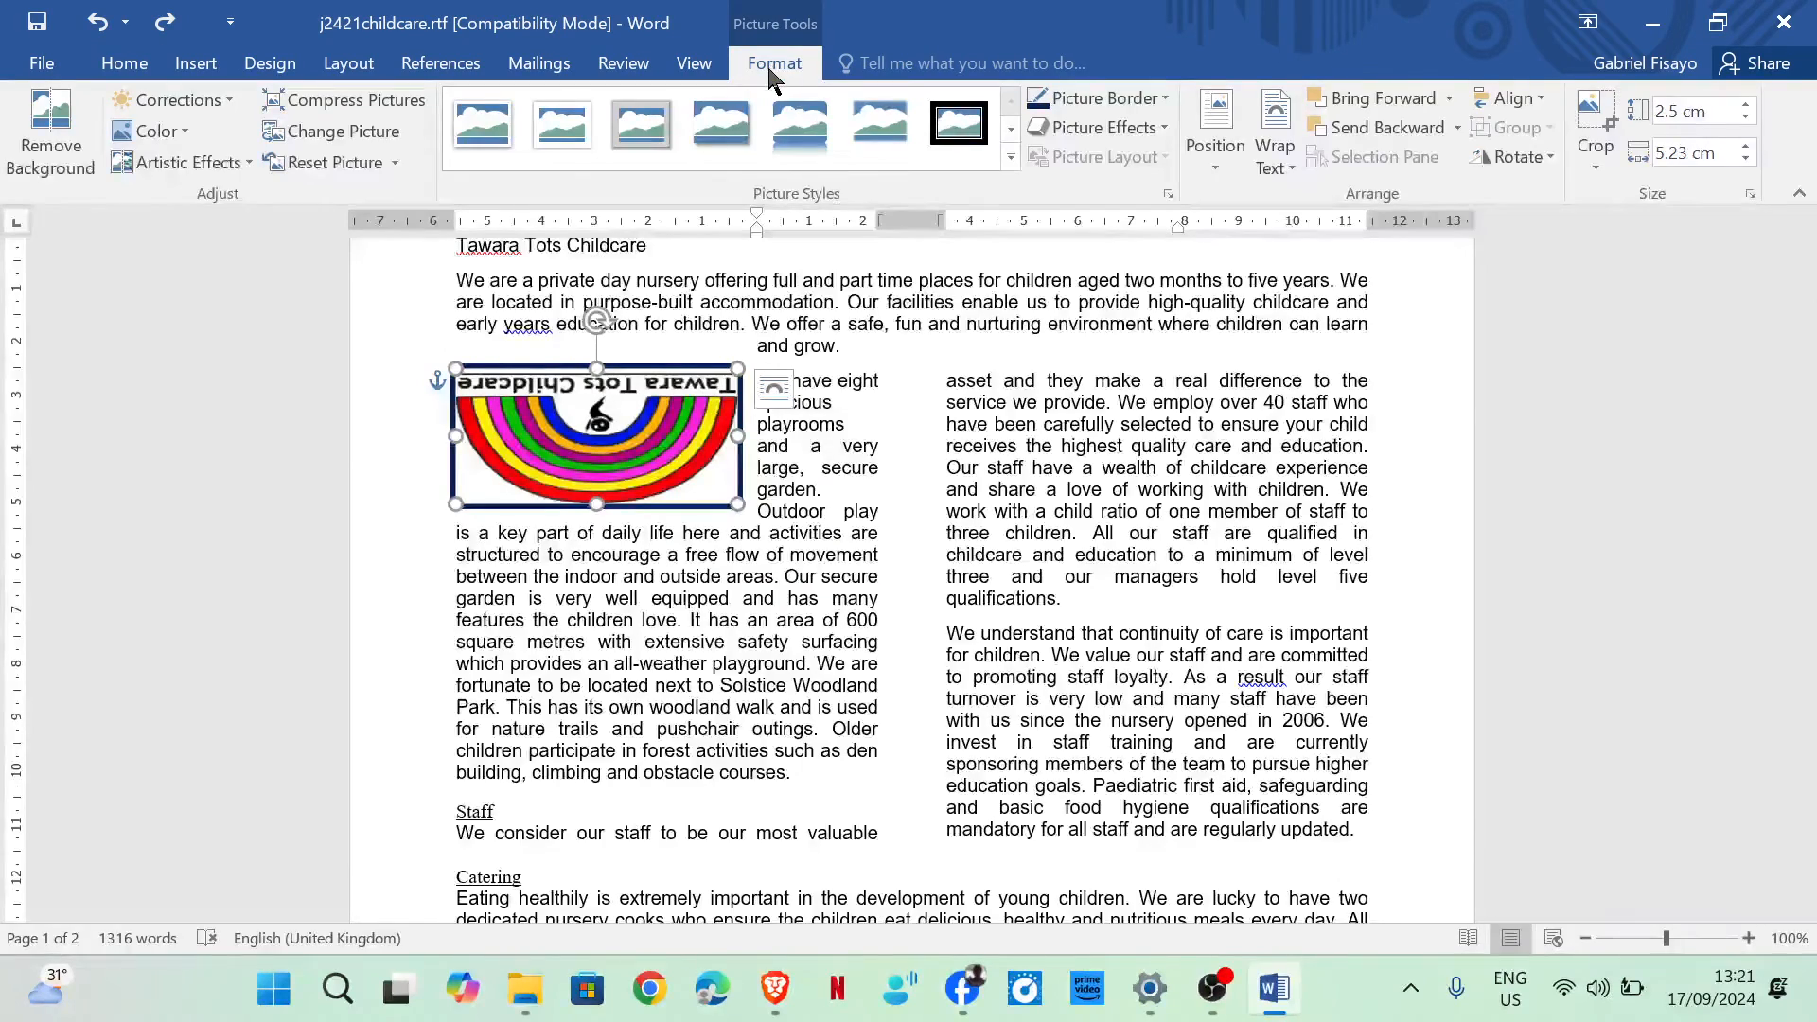
{"action": "left_click", "coordinate": [1551, 161]}
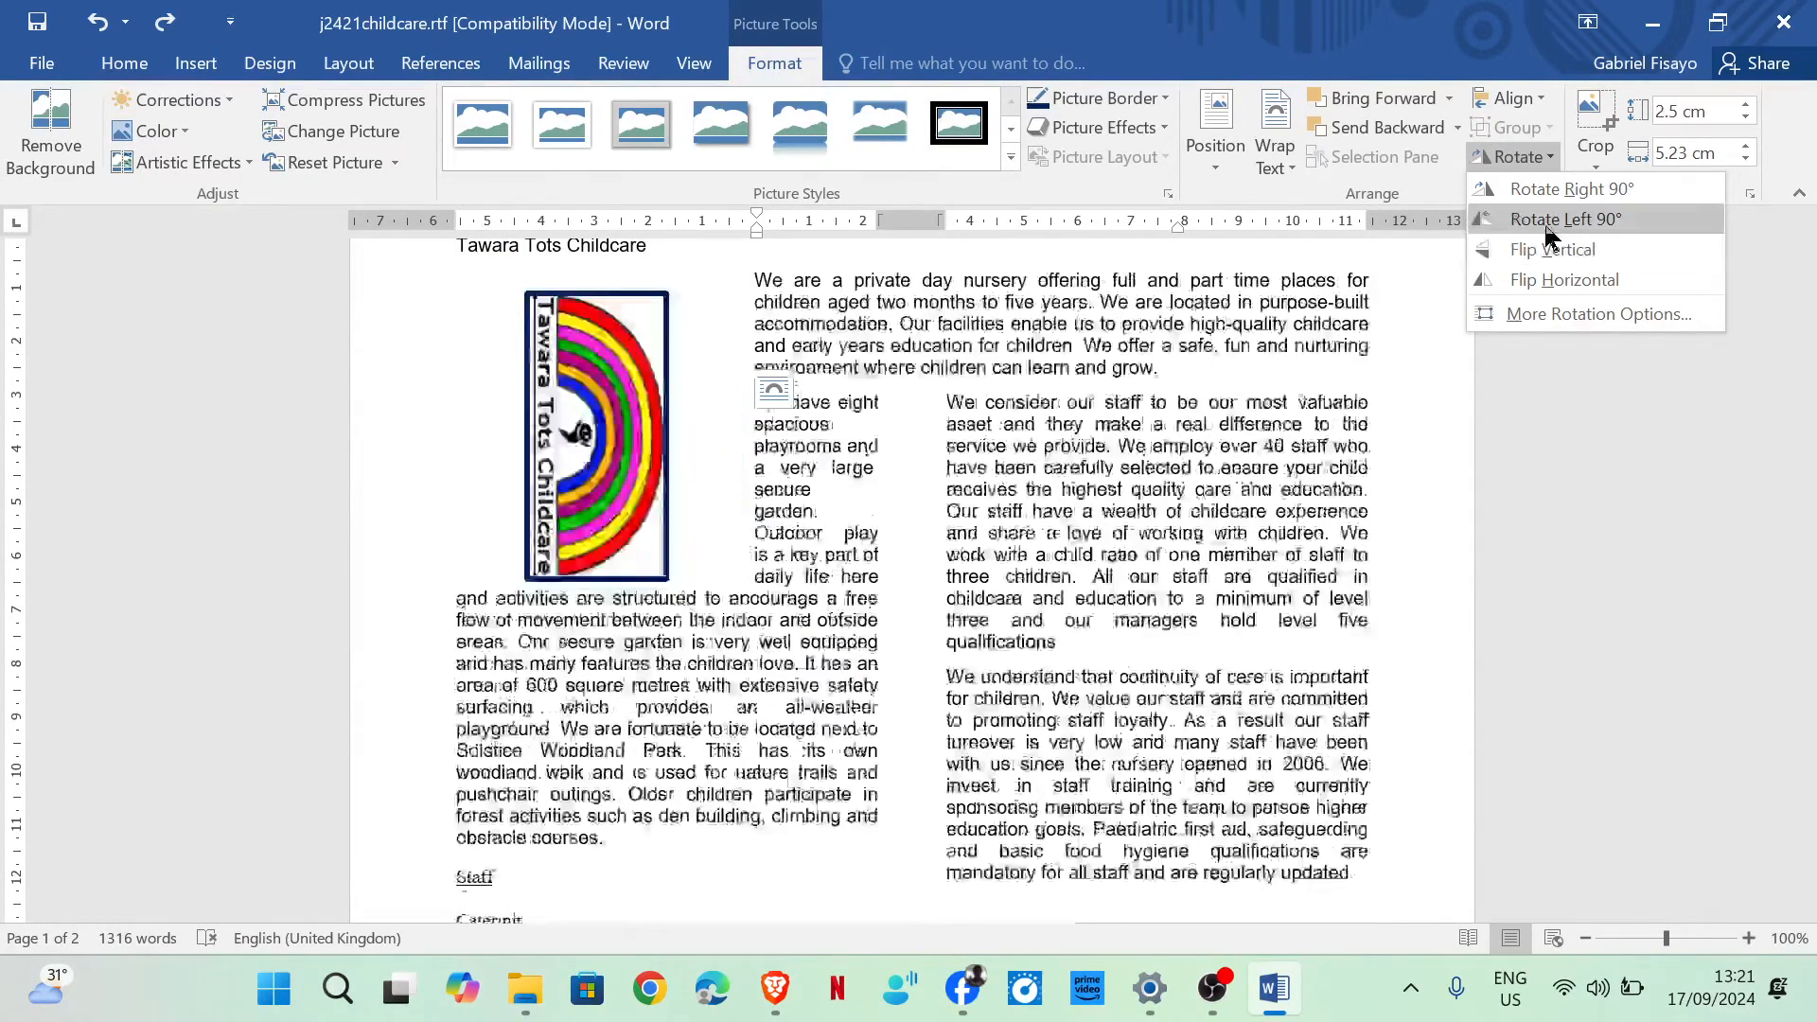
{"action": "left_click", "coordinate": [1557, 189]}
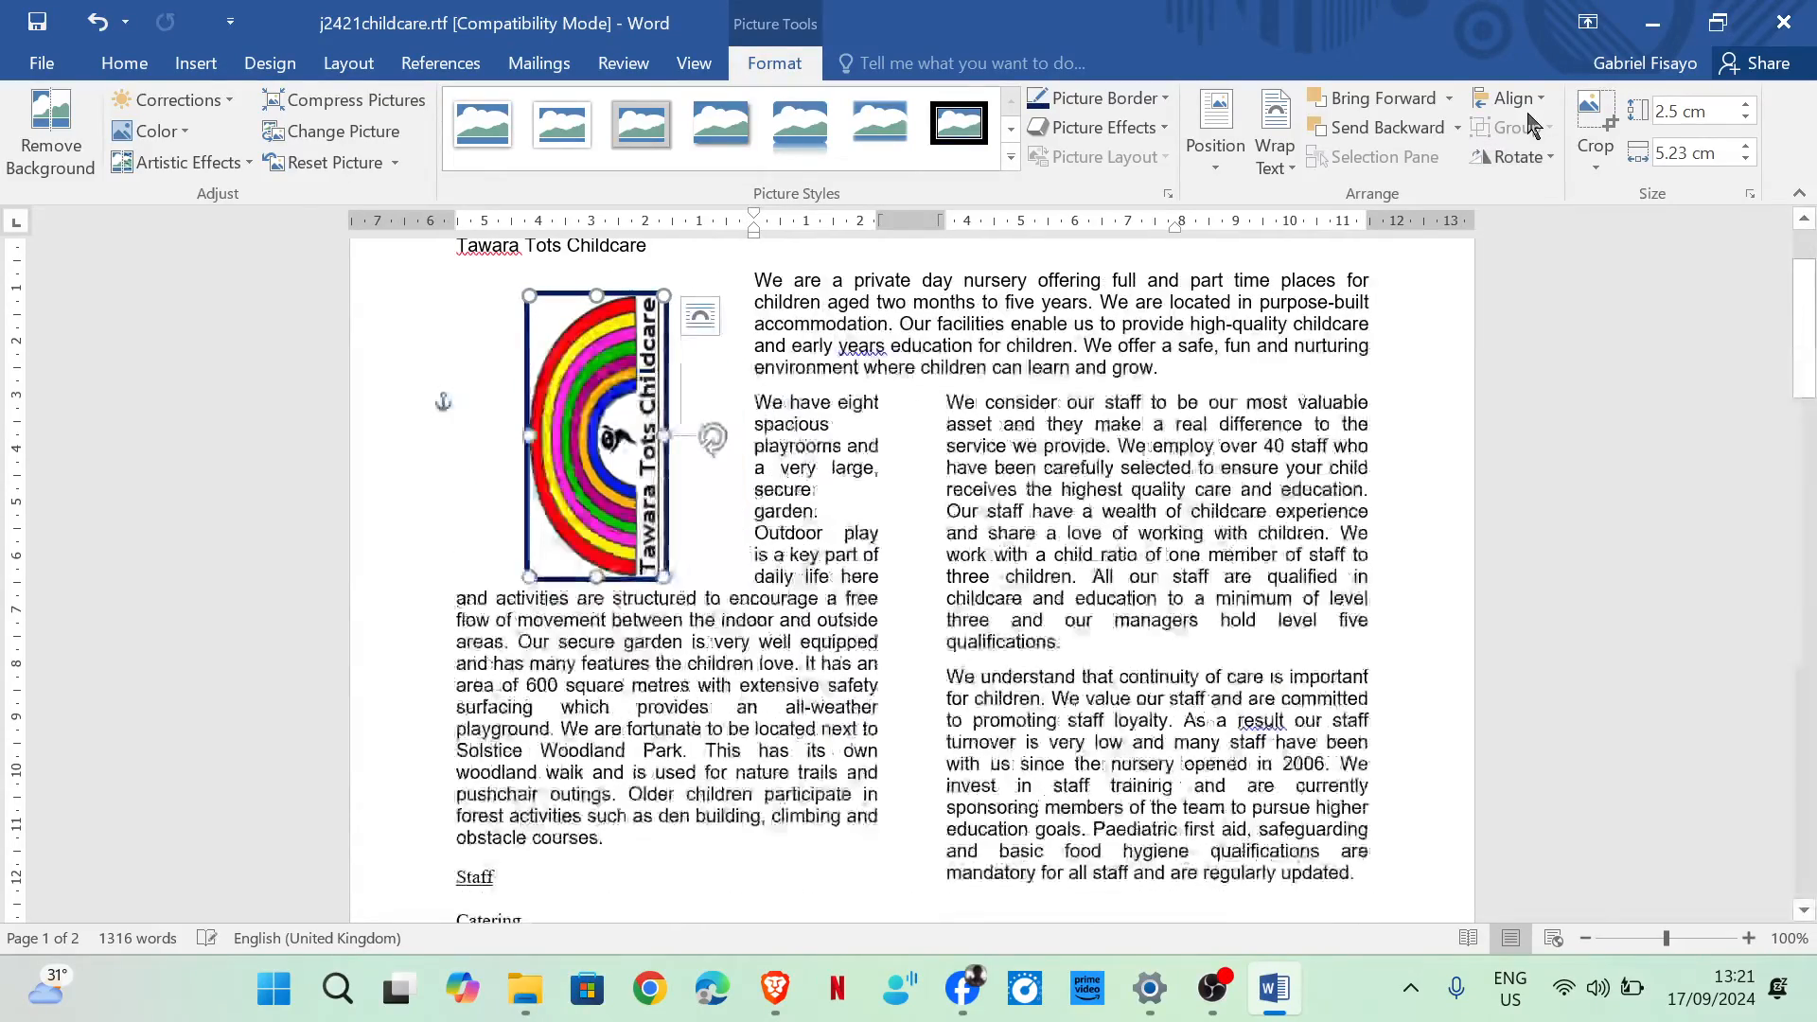
{"action": "left_click", "coordinate": [1557, 156]}
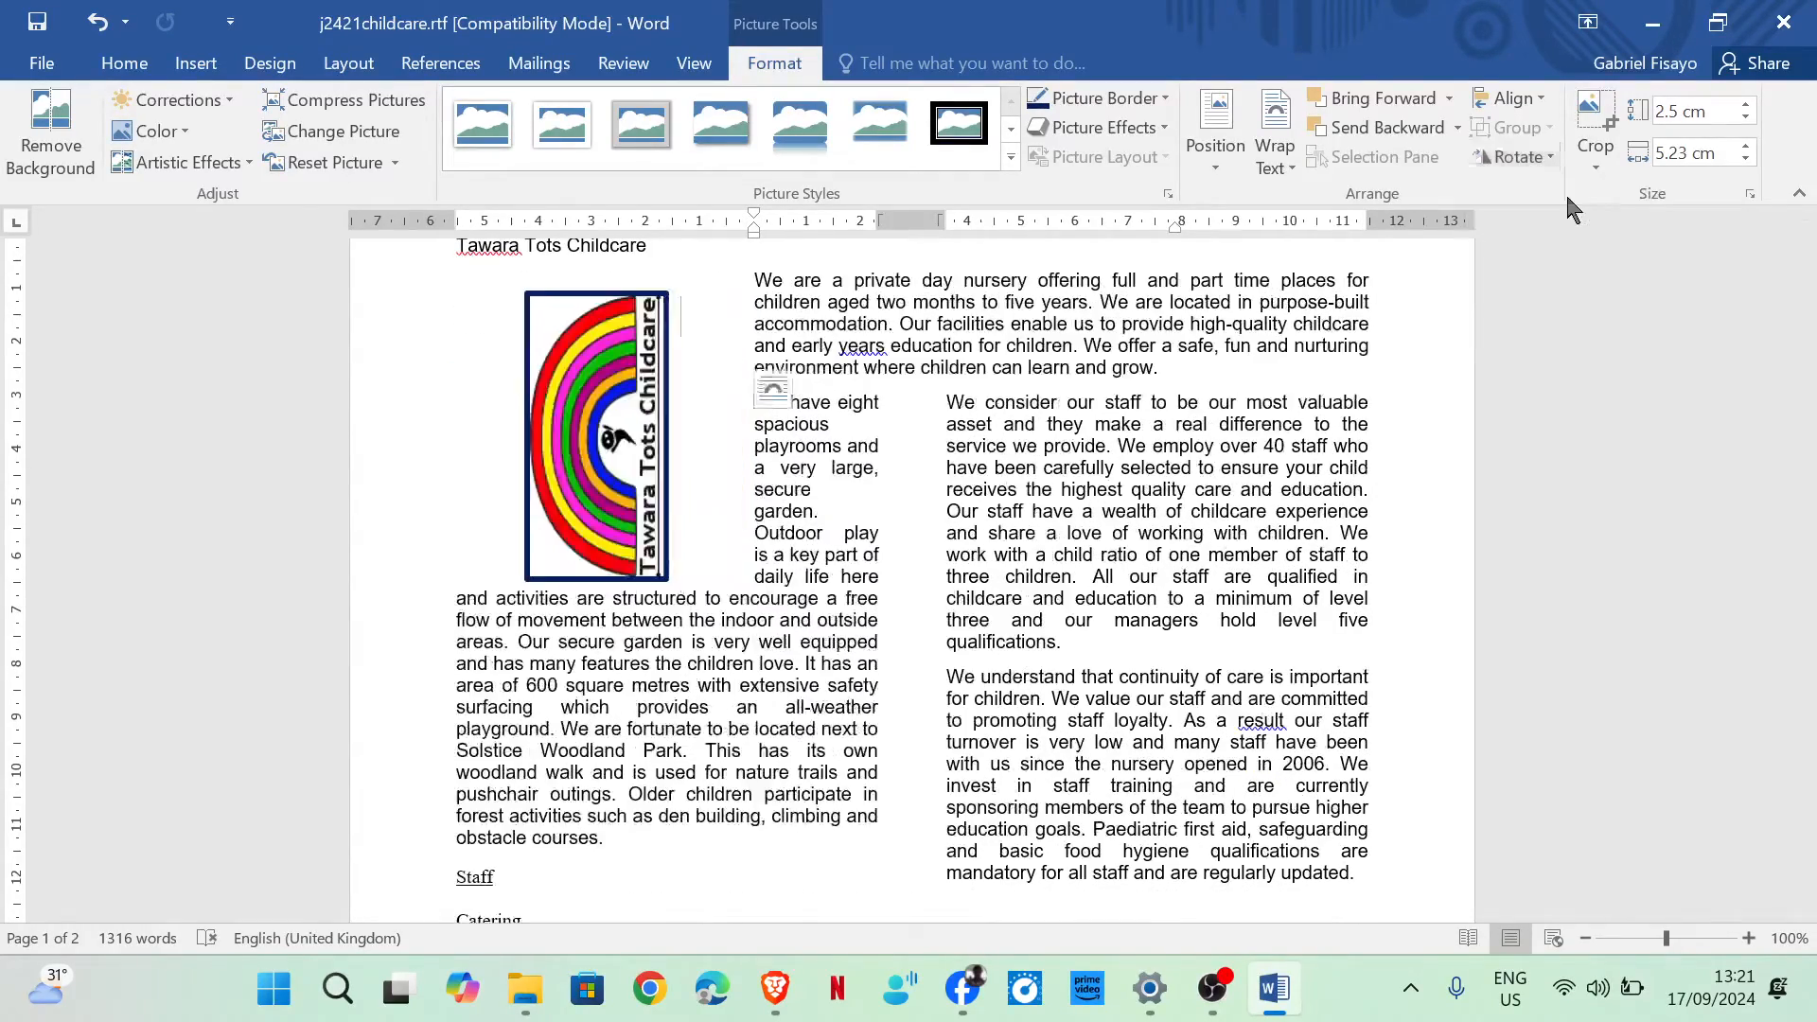
{"action": "left_click", "coordinate": [1565, 191]}
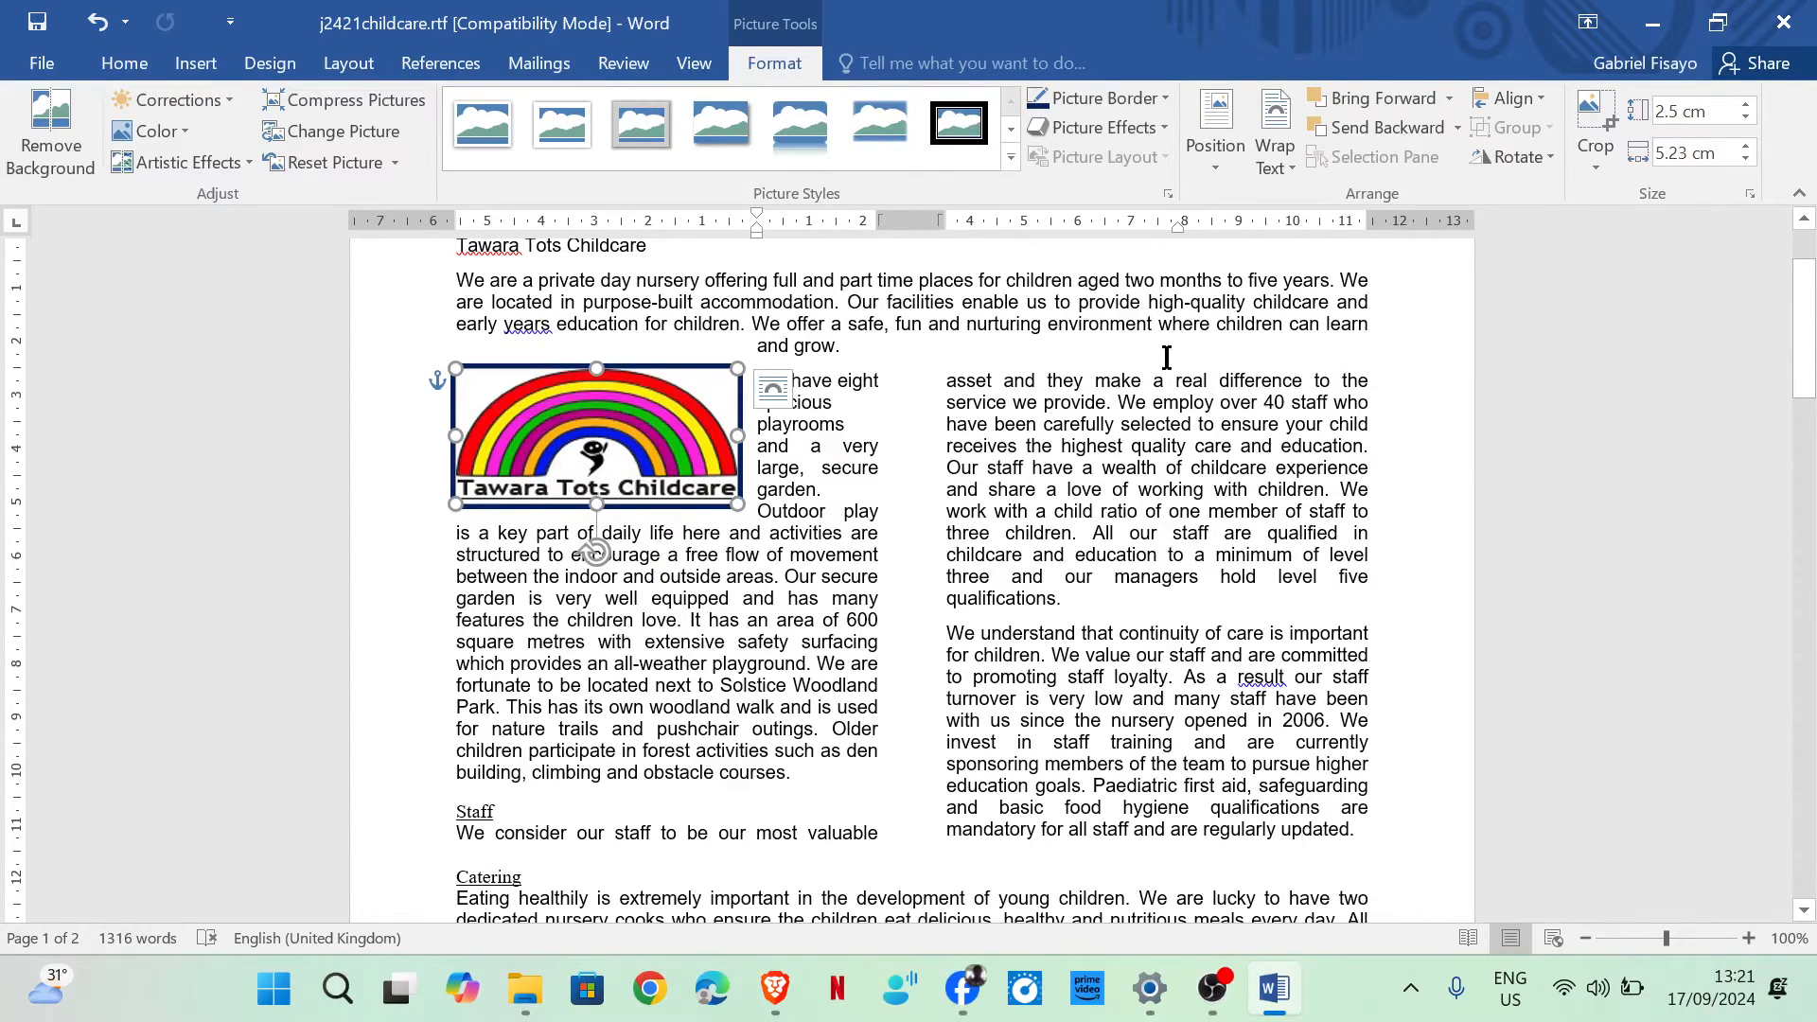
Flip the logo vertically, and flip it horizontally as well.
{"action": "left_click", "coordinate": [1550, 158]}
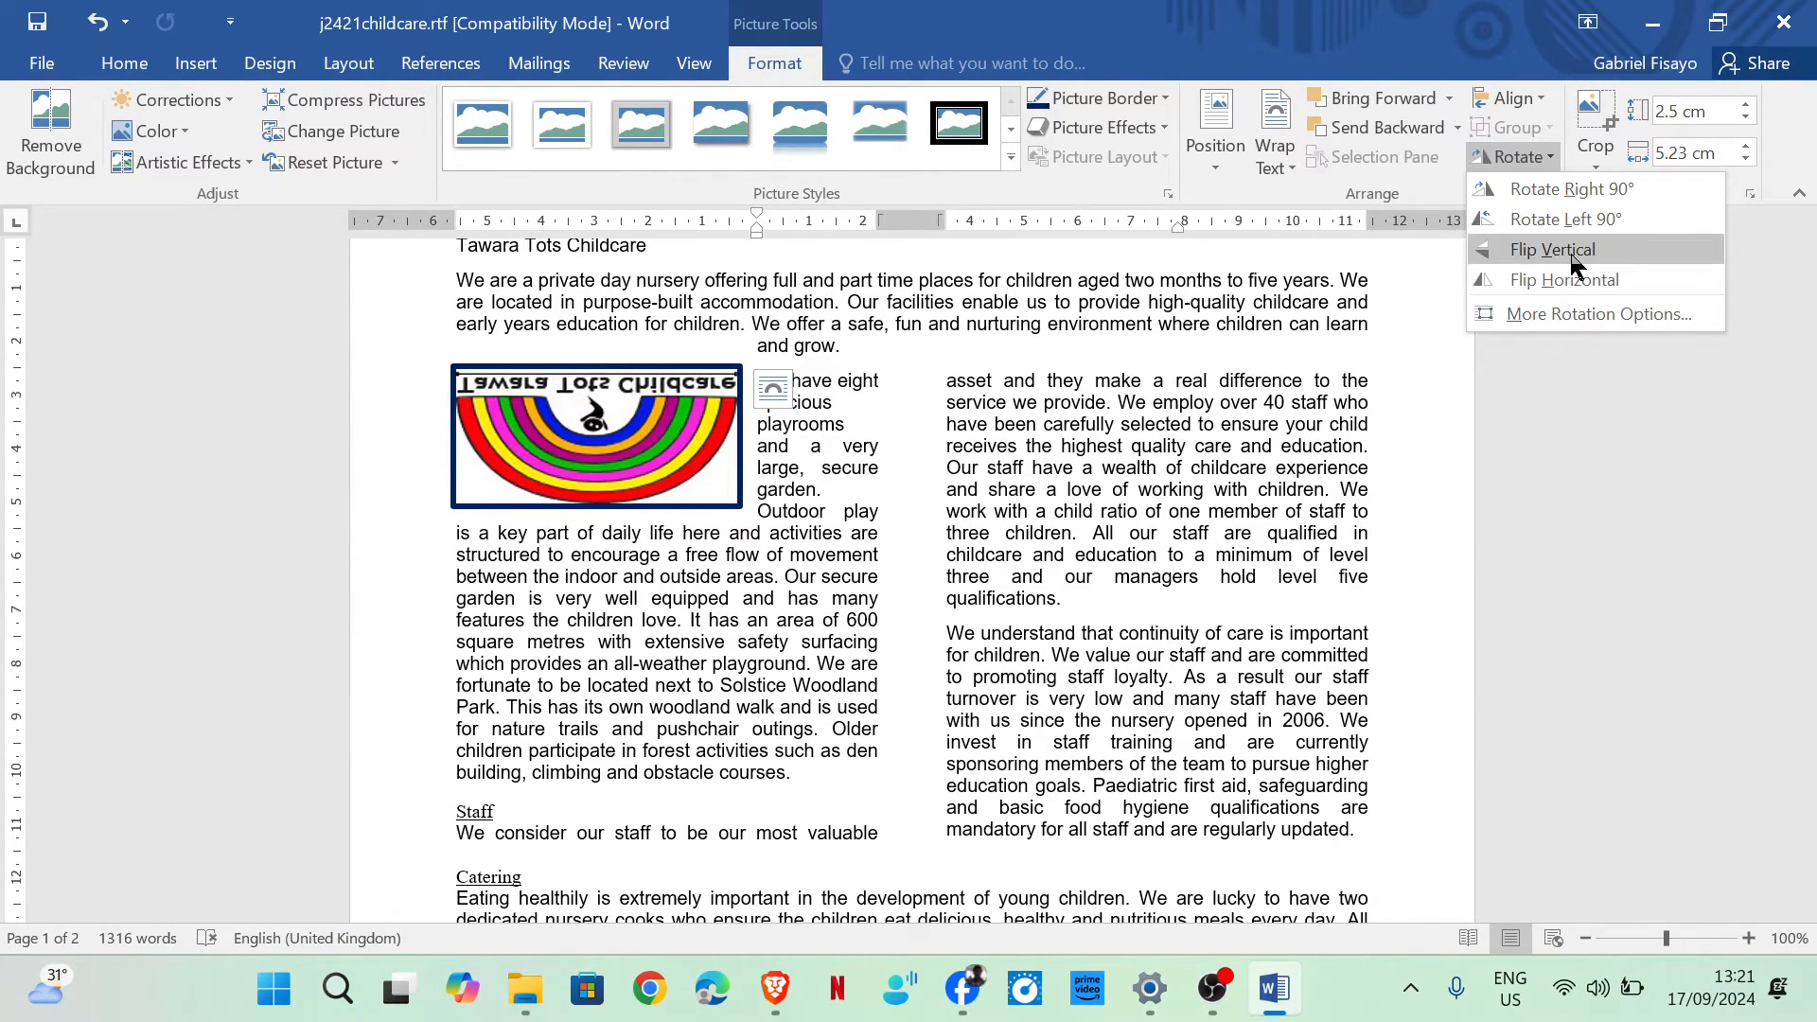
{"action": "left_click", "coordinate": [1552, 249]}
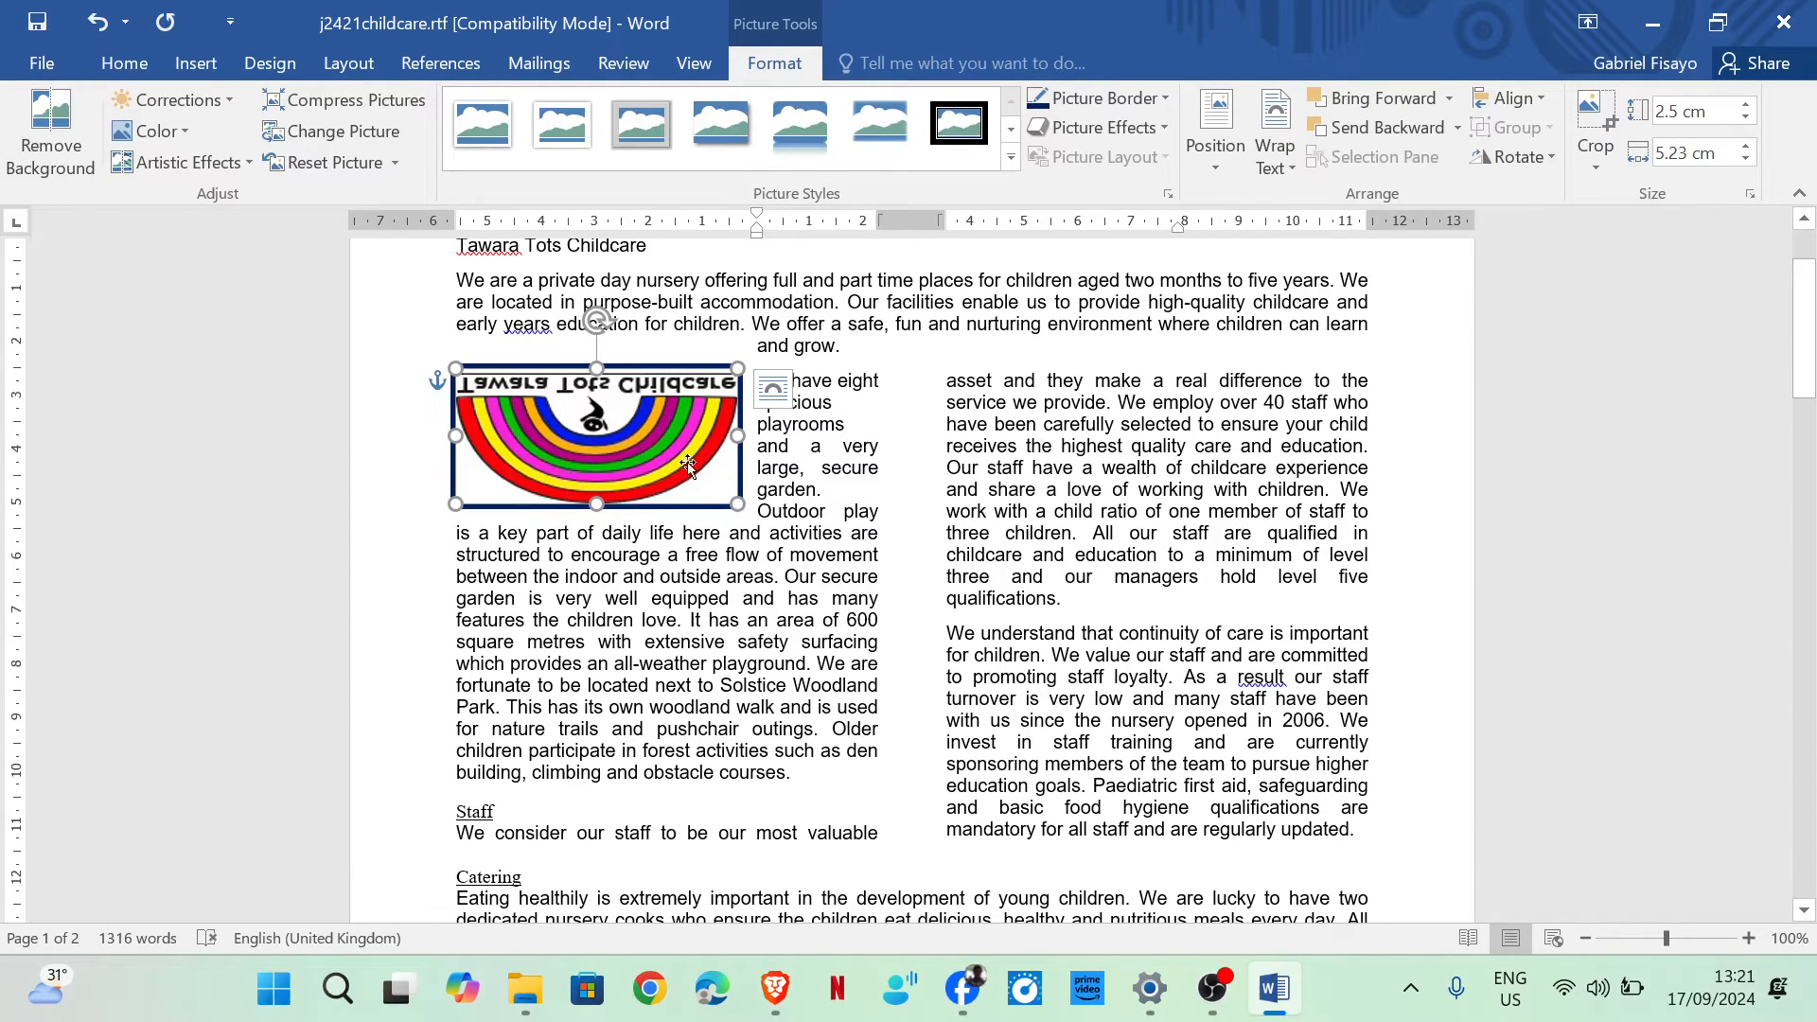
{"action": "left_click", "coordinate": [1514, 156]}
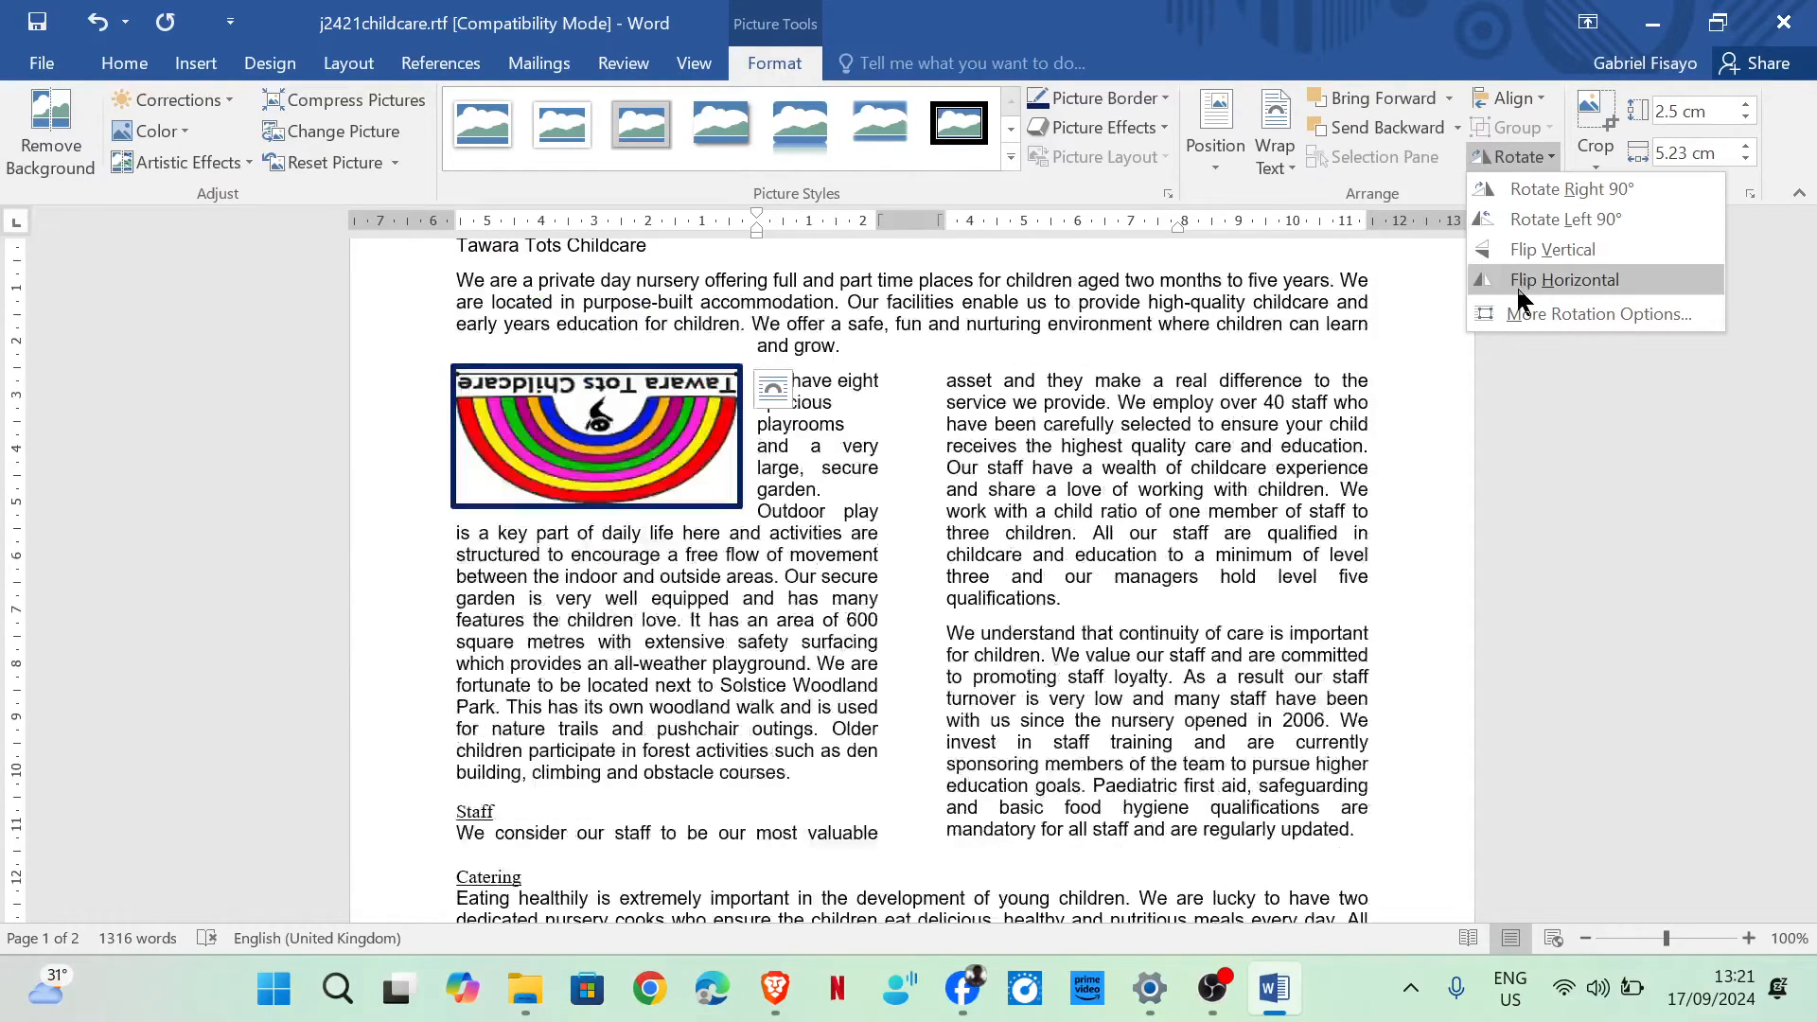
{"action": "left_click", "coordinate": [1516, 284]}
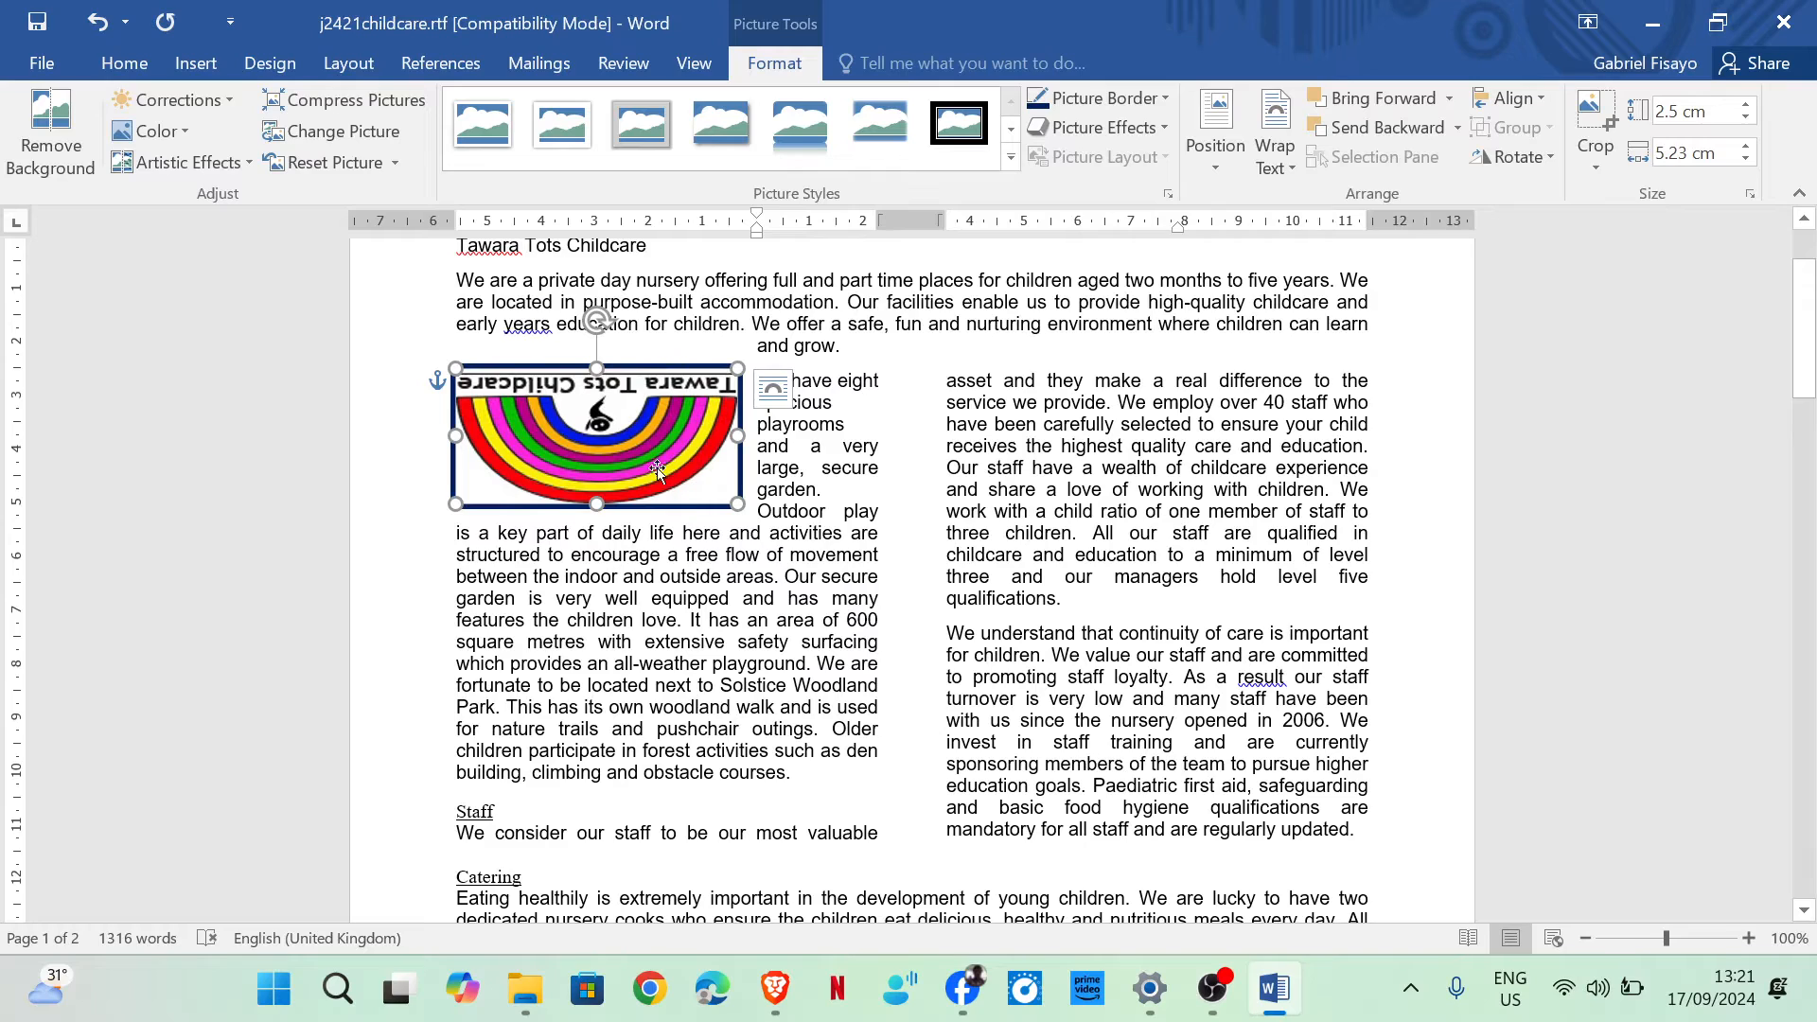
Rotate the flipped logo right 90° twice so that it stands upright.
{"action": "left_click", "coordinate": [1553, 168]}
{"action": "left_click", "coordinate": [1512, 190]}
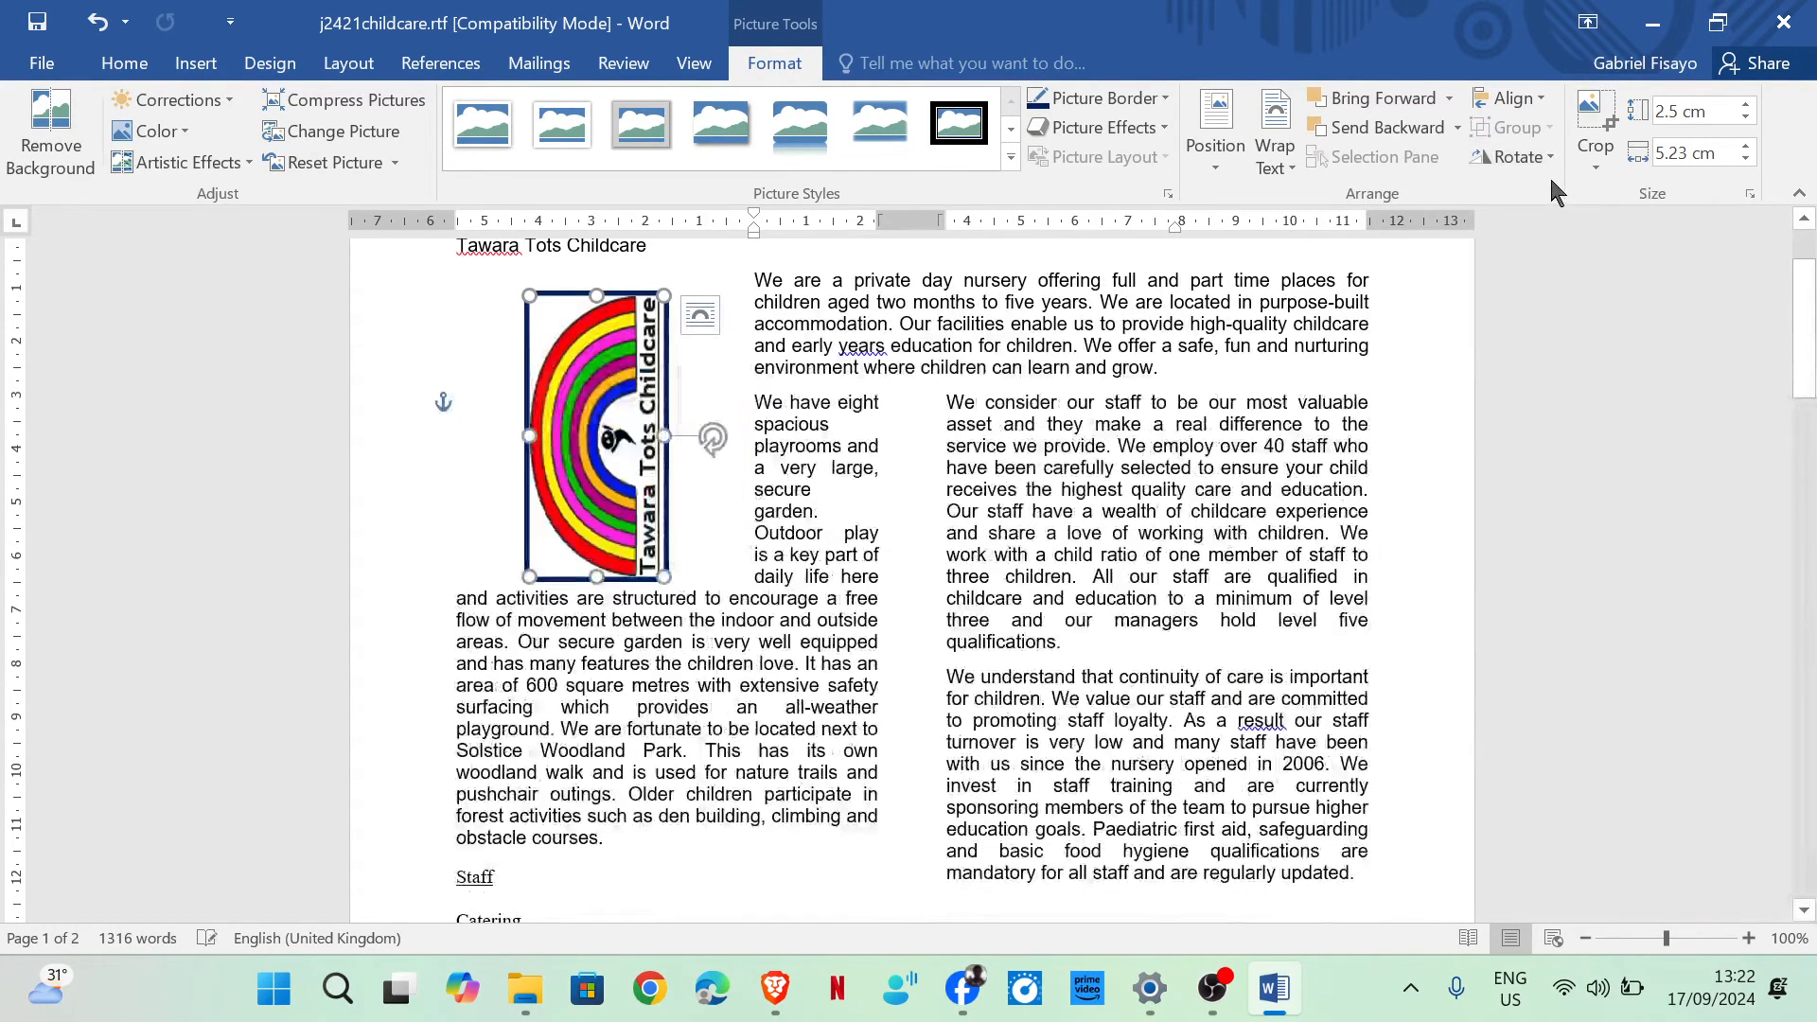
{"action": "left_click", "coordinate": [1522, 156]}
{"action": "left_click", "coordinate": [1528, 182]}
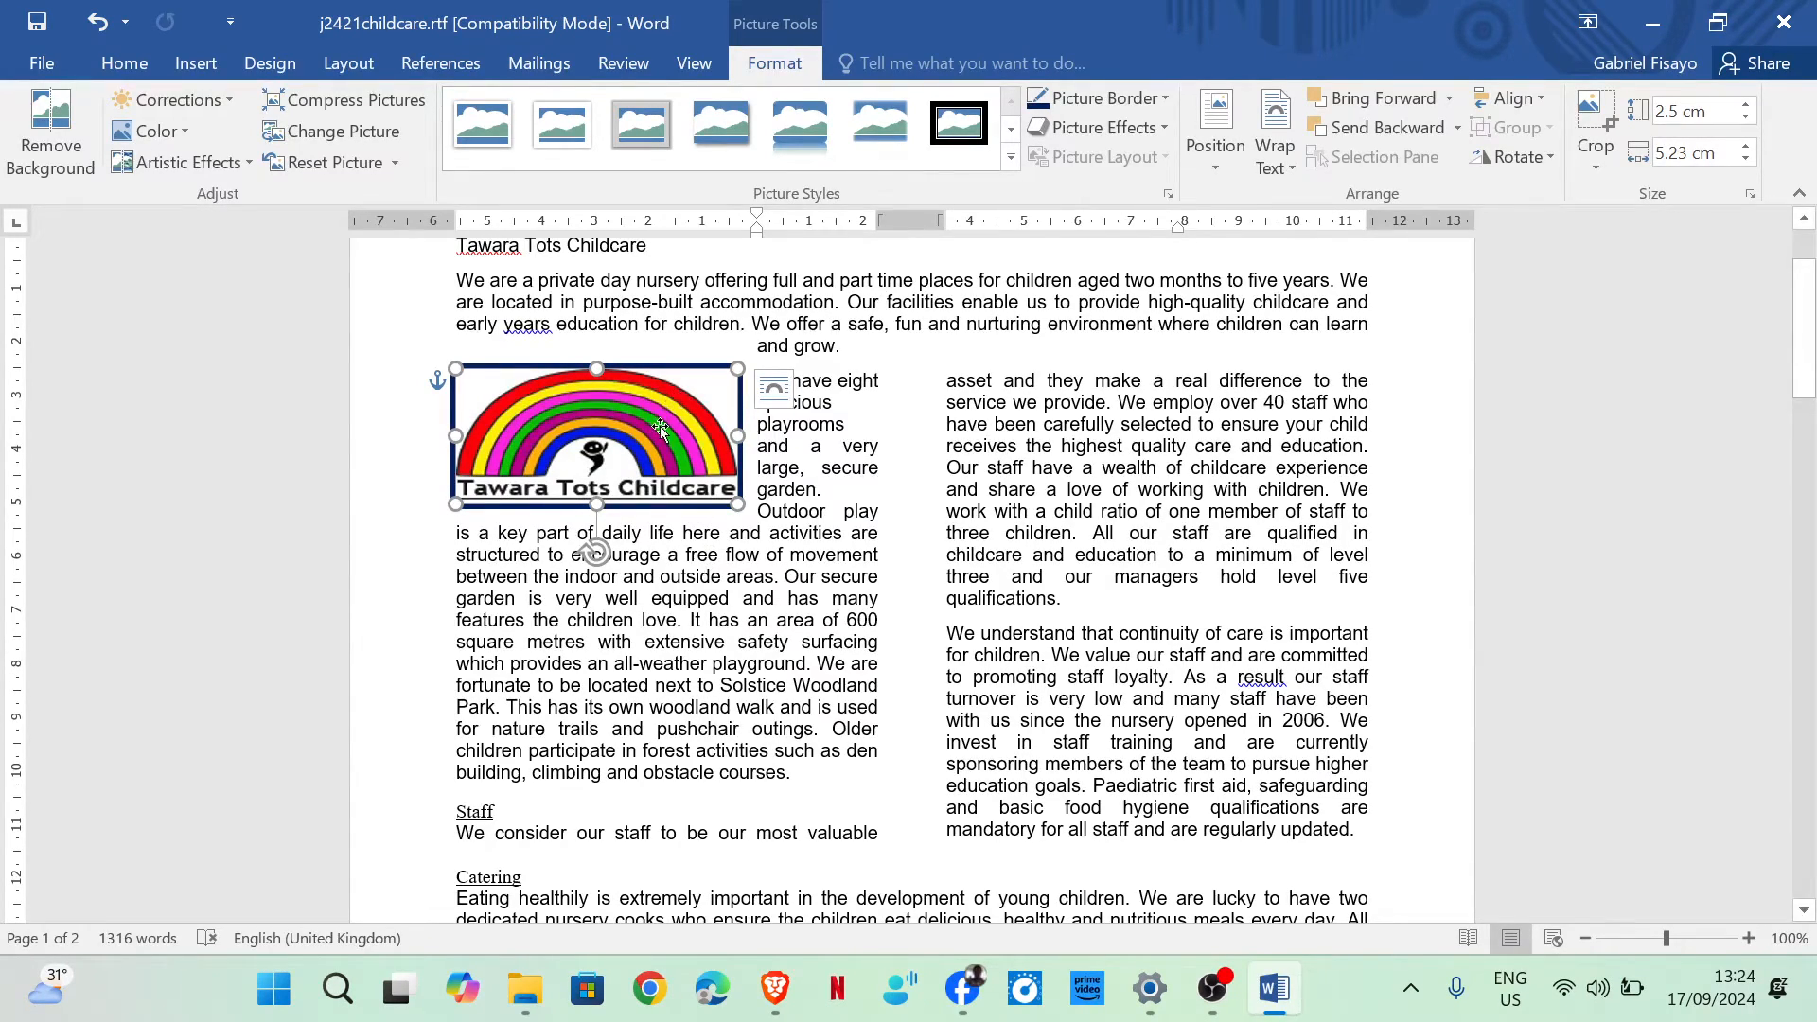
Apply the brightest, lowest-contrast preset of the brightness and contrast corrections to the logo.
{"action": "left_click", "coordinate": [226, 102]}
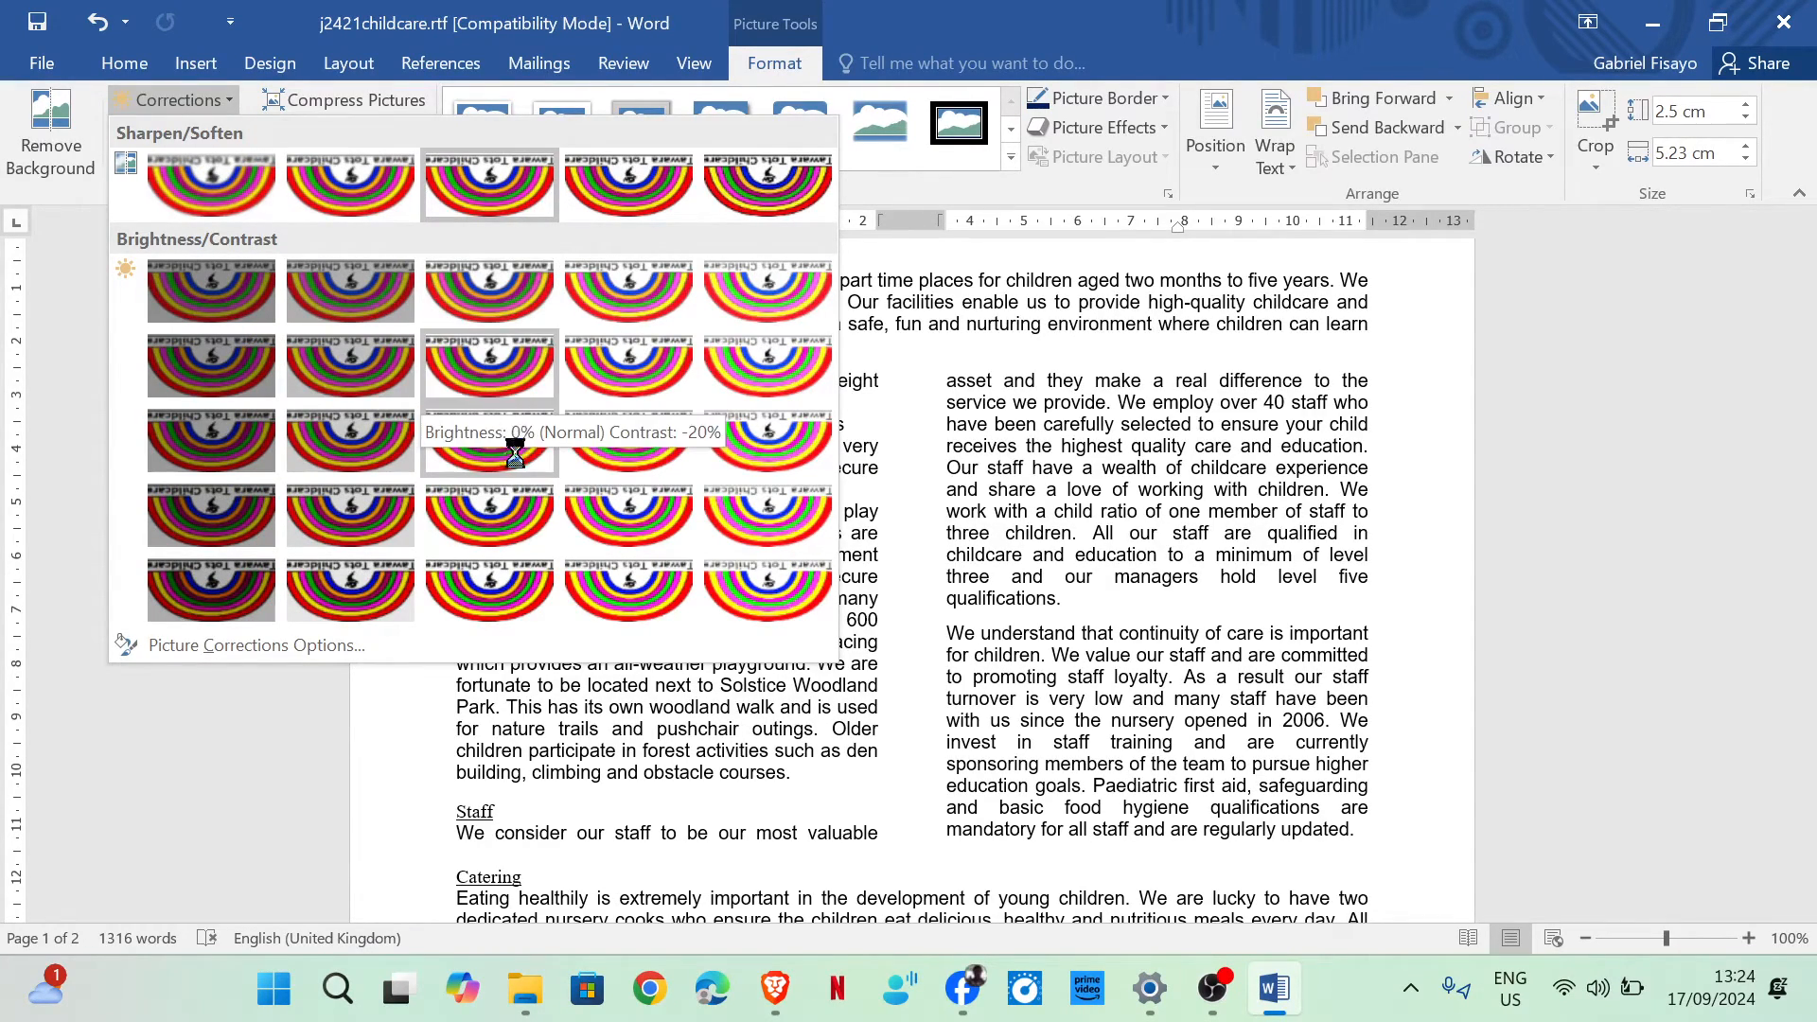
{"action": "left_click", "coordinate": [758, 319]}
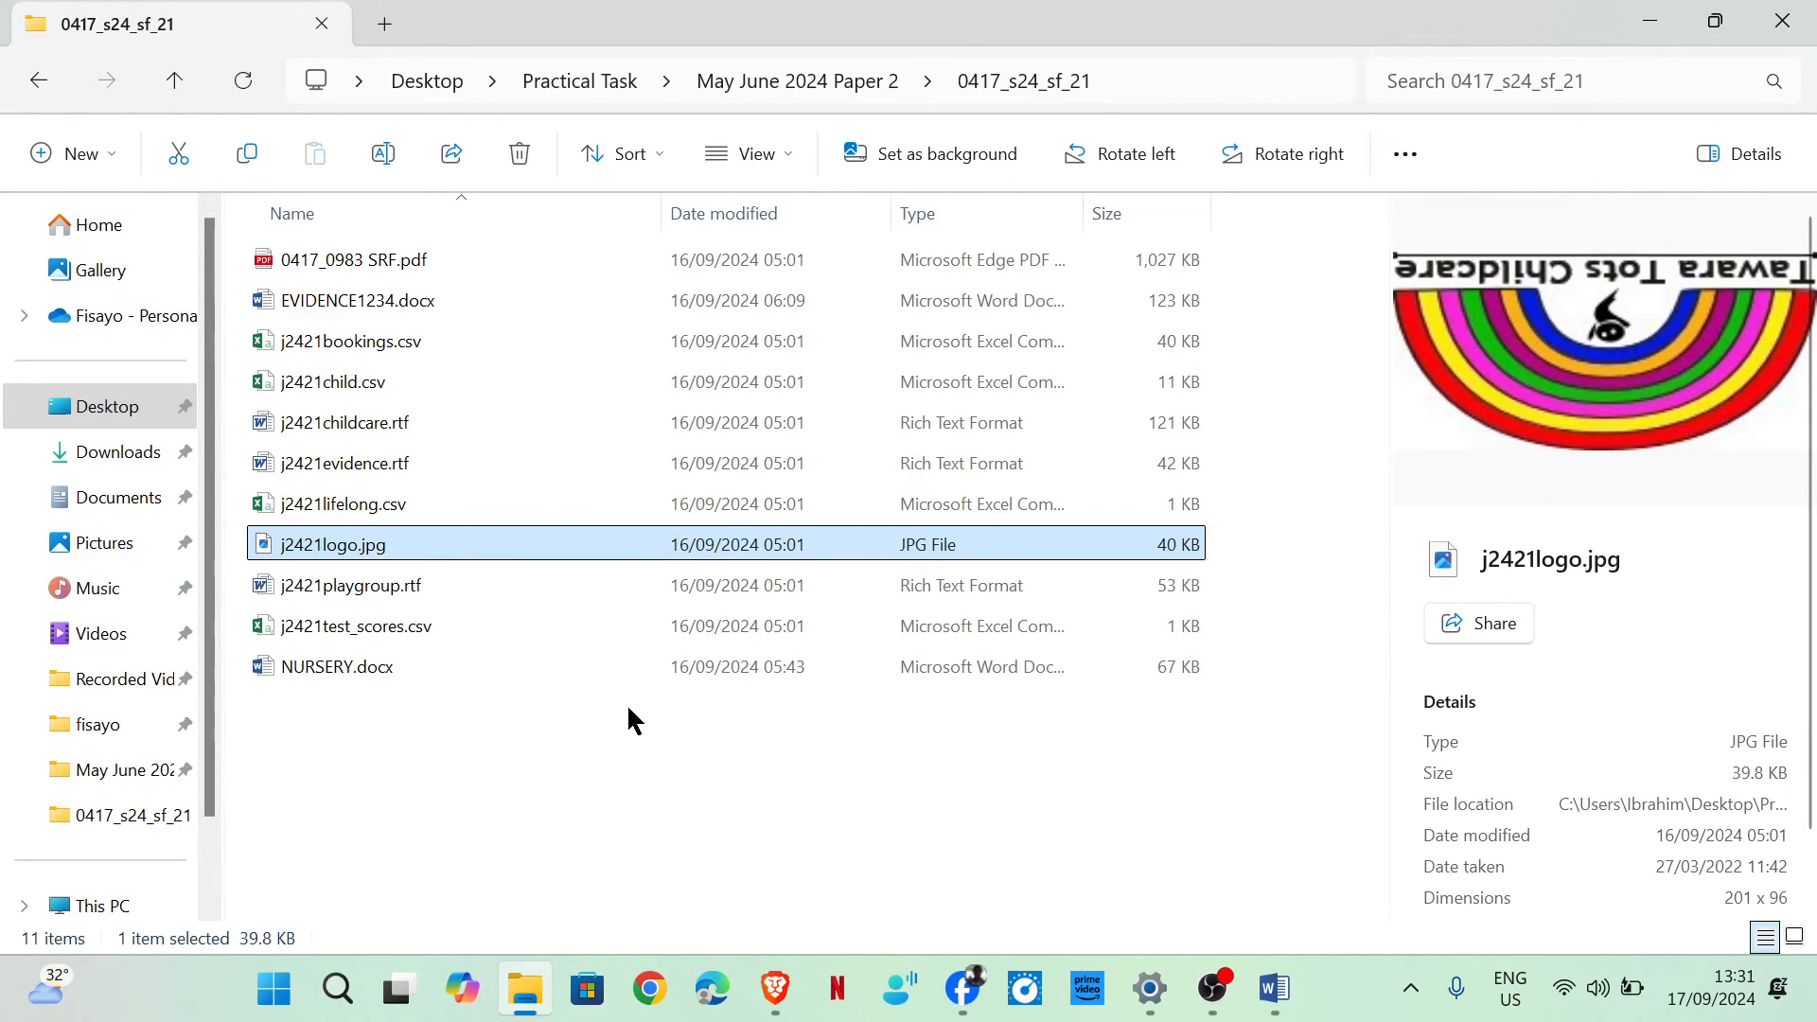
Open the j2421logo.jpg file from the 0417_s24_sf_21 folder in Paint.
{"action": "right_click", "coordinate": [645, 554]}
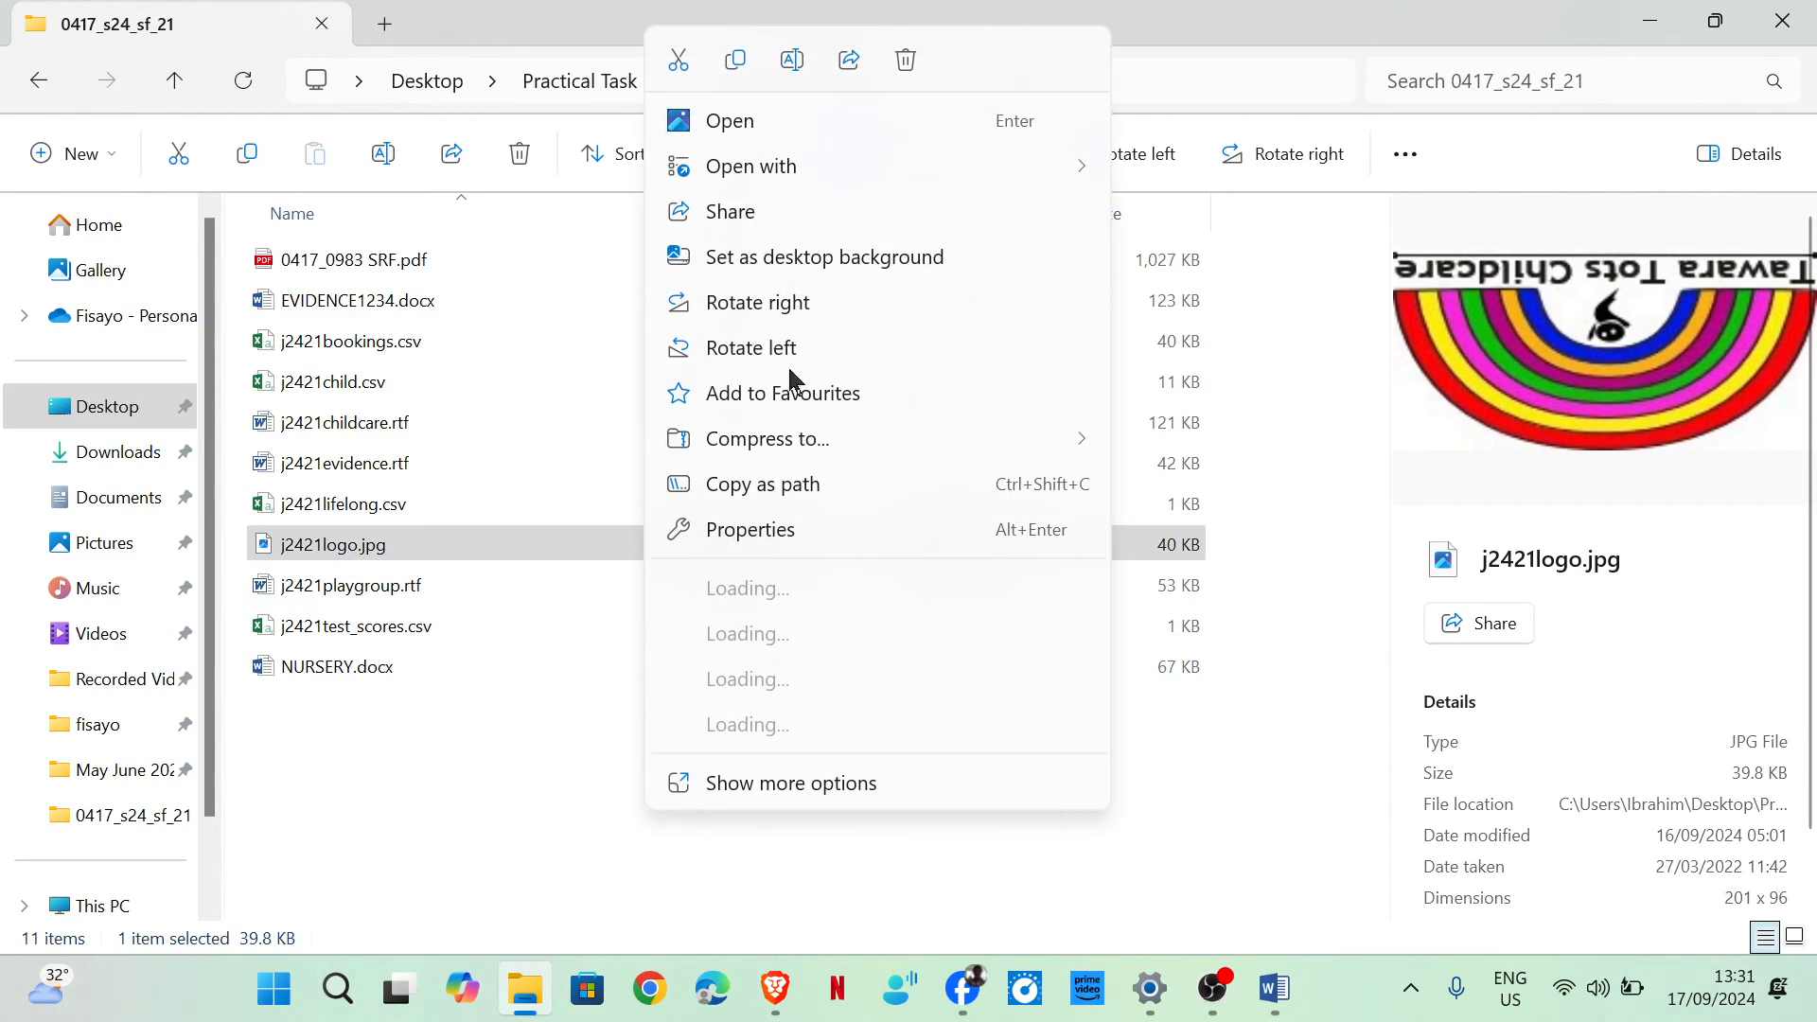
{"action": "mouse_move", "coordinate": [1073, 178]}
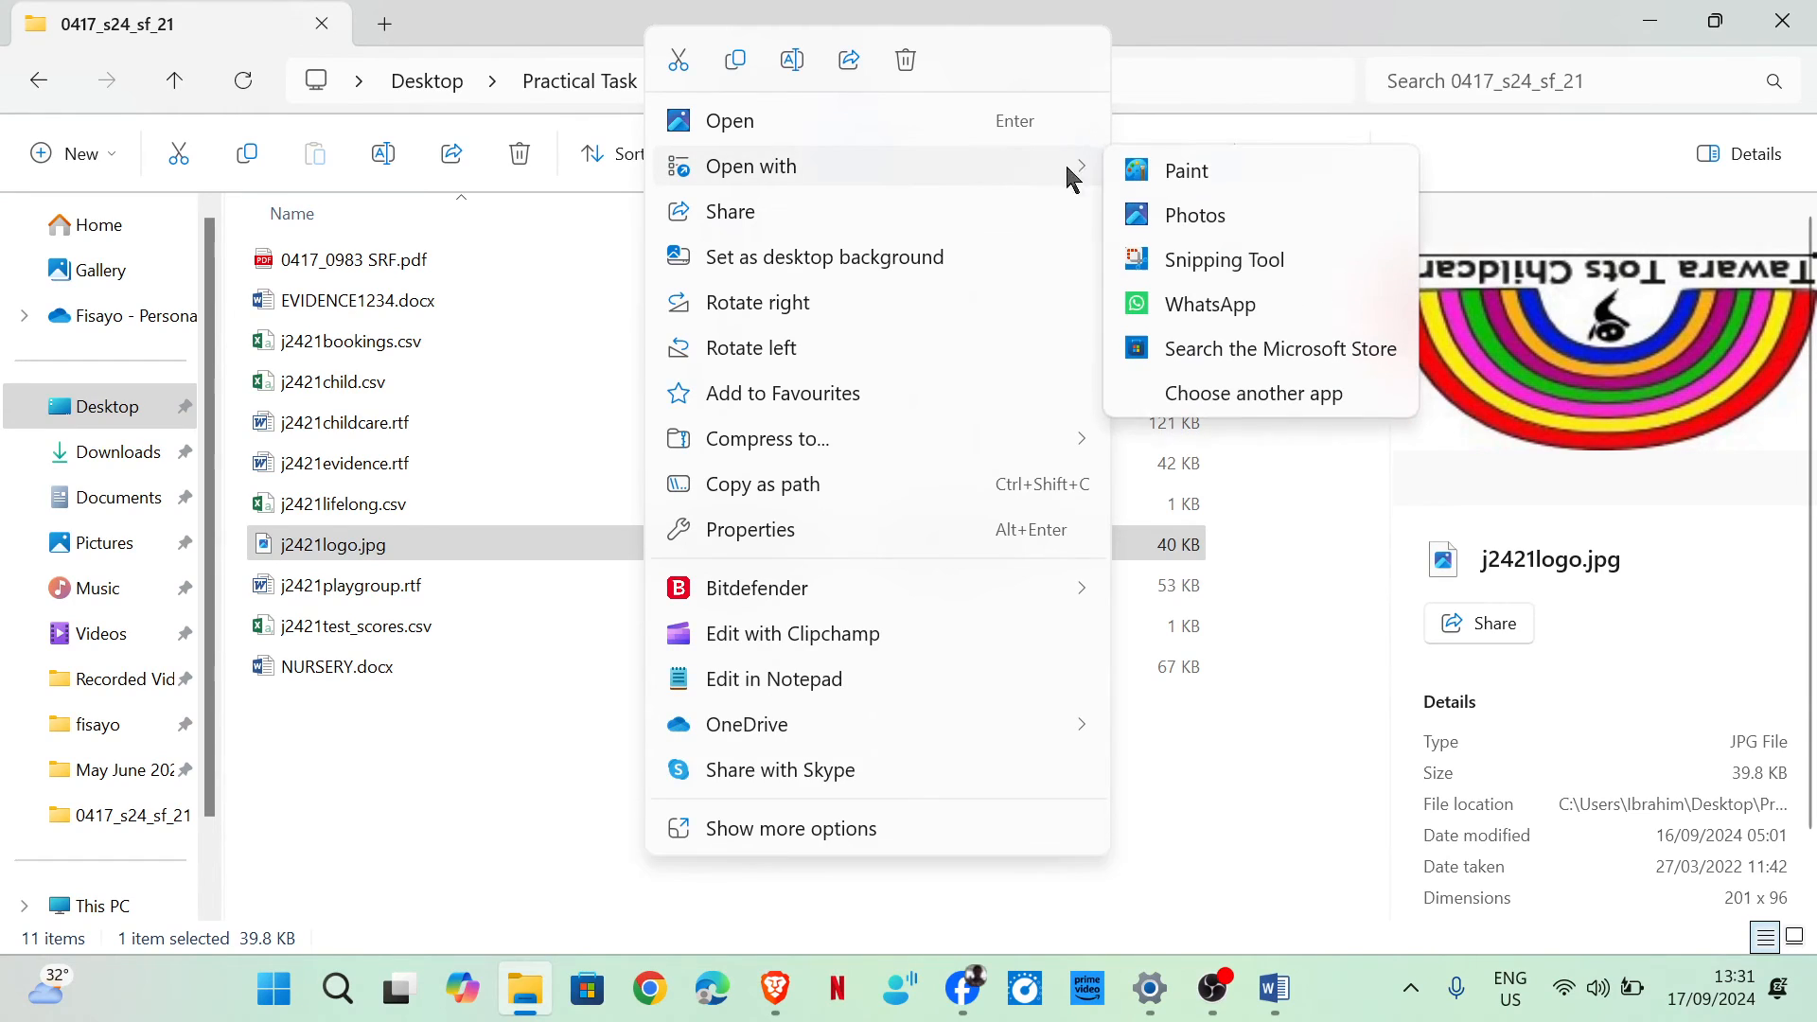
{"action": "left_click", "coordinate": [1170, 176]}
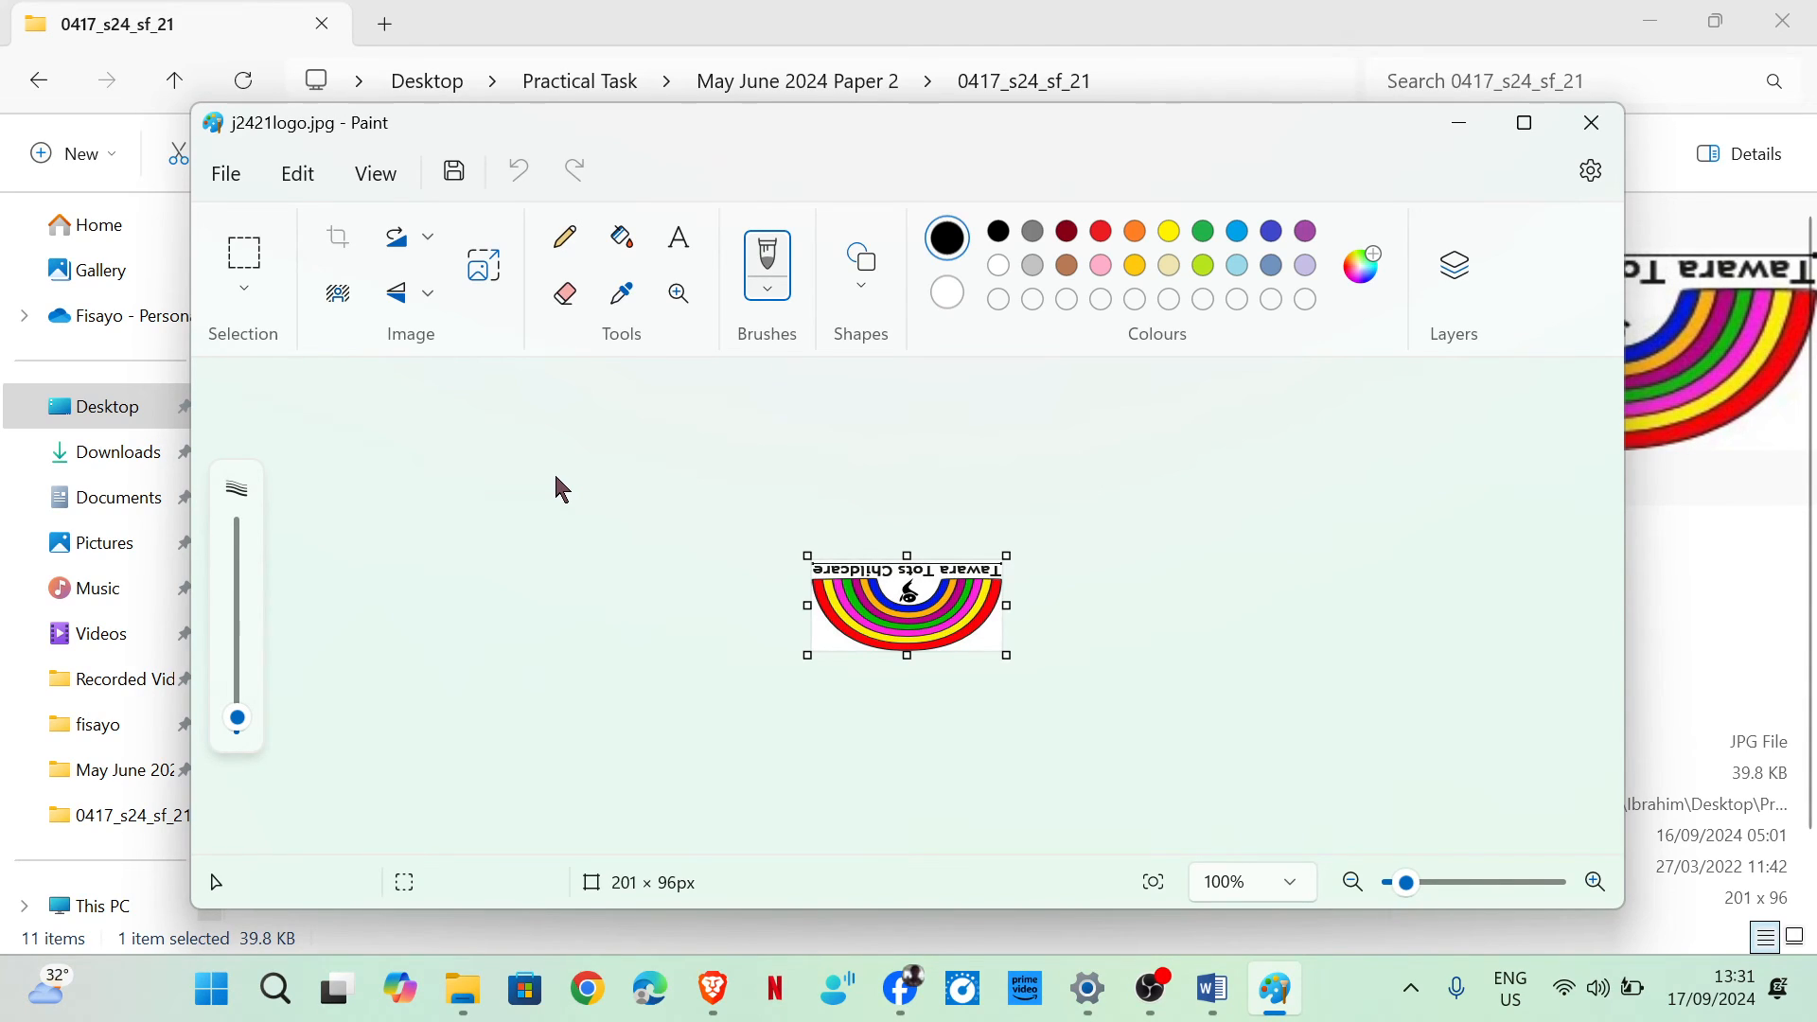
Resize the logo image to 350 pixels wide with the aspect ratio maintained.
{"action": "left_click", "coordinate": [484, 275]}
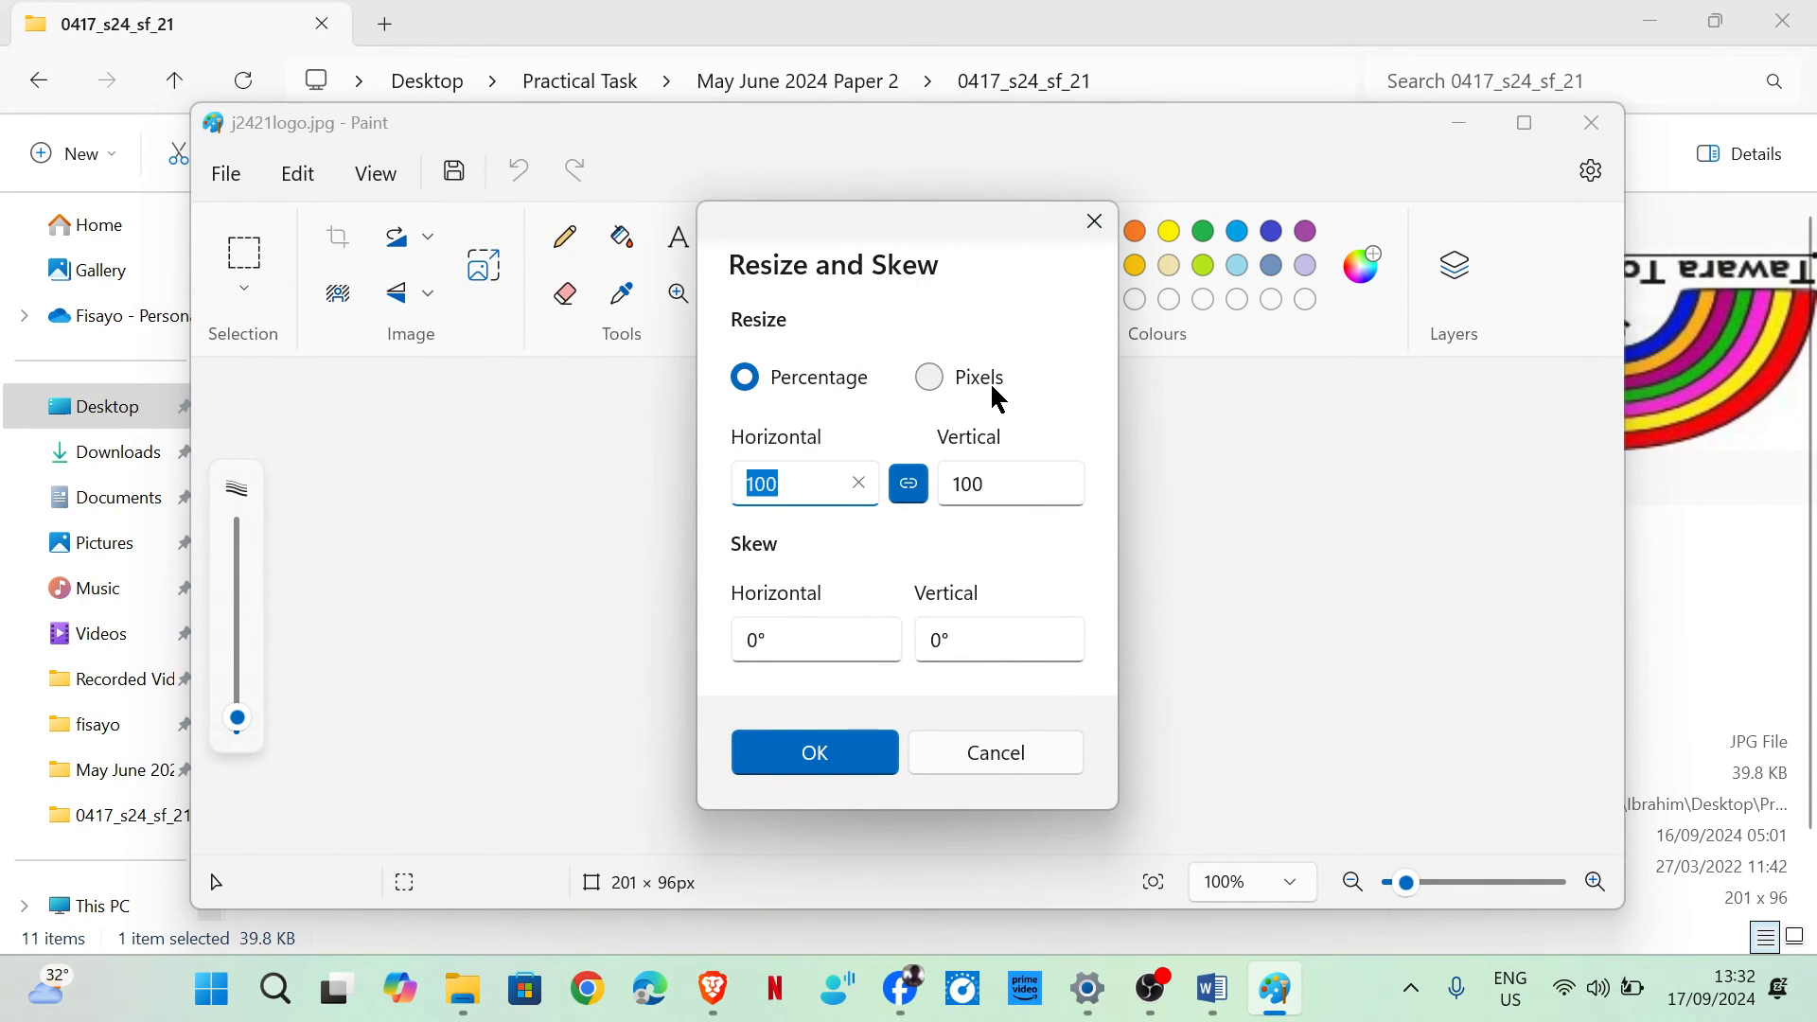
{"action": "left_click", "coordinate": [937, 377]}
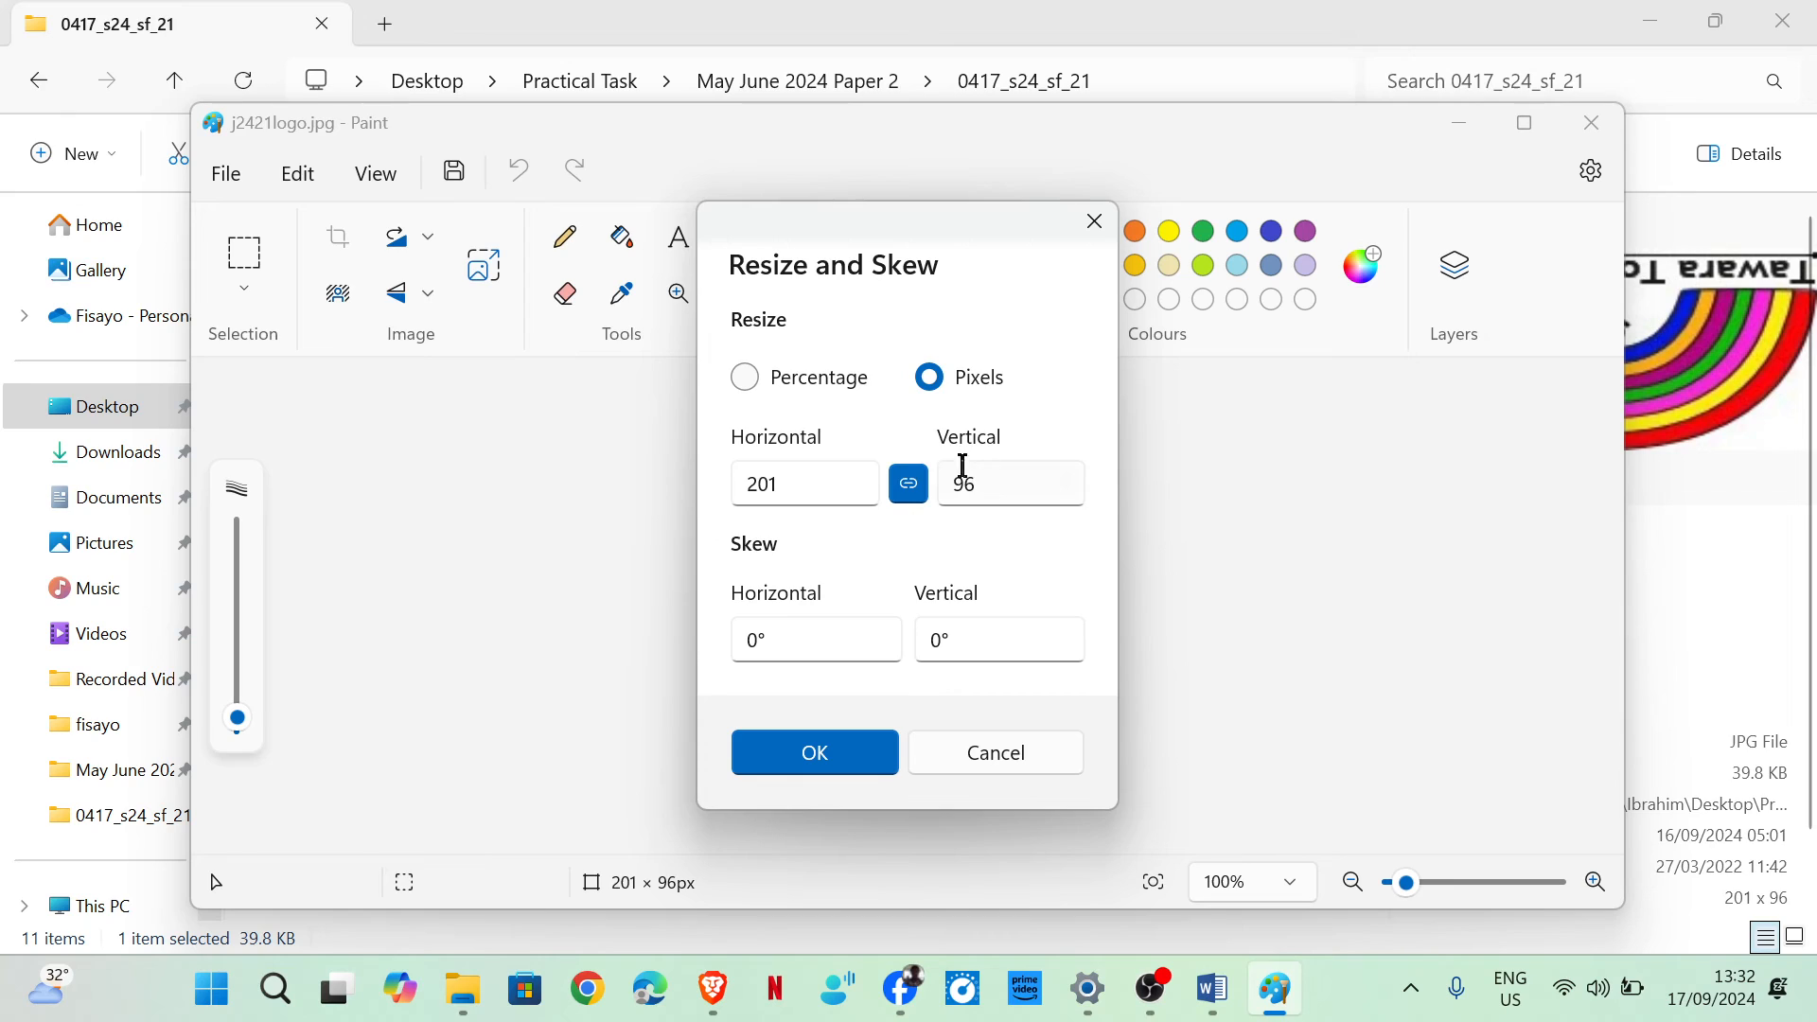
{"action": "double_click", "coordinate": [824, 493]}
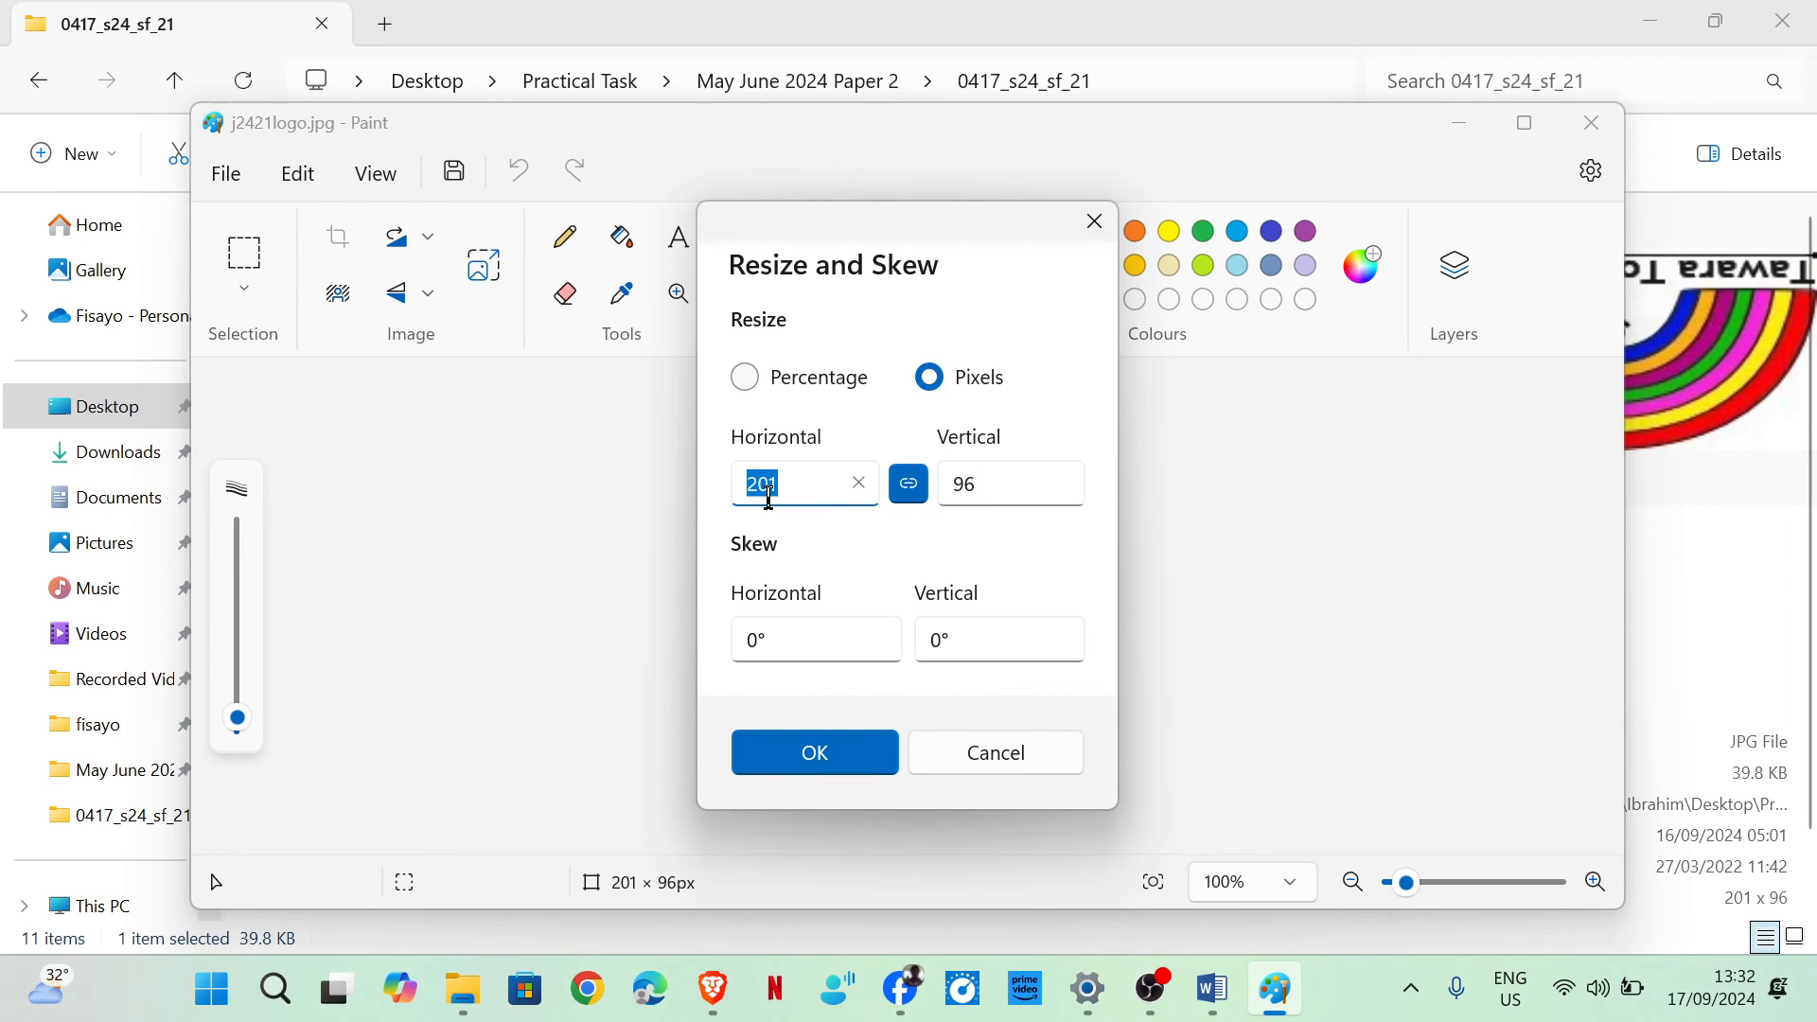
{"action": "left_click", "coordinate": [910, 497]}
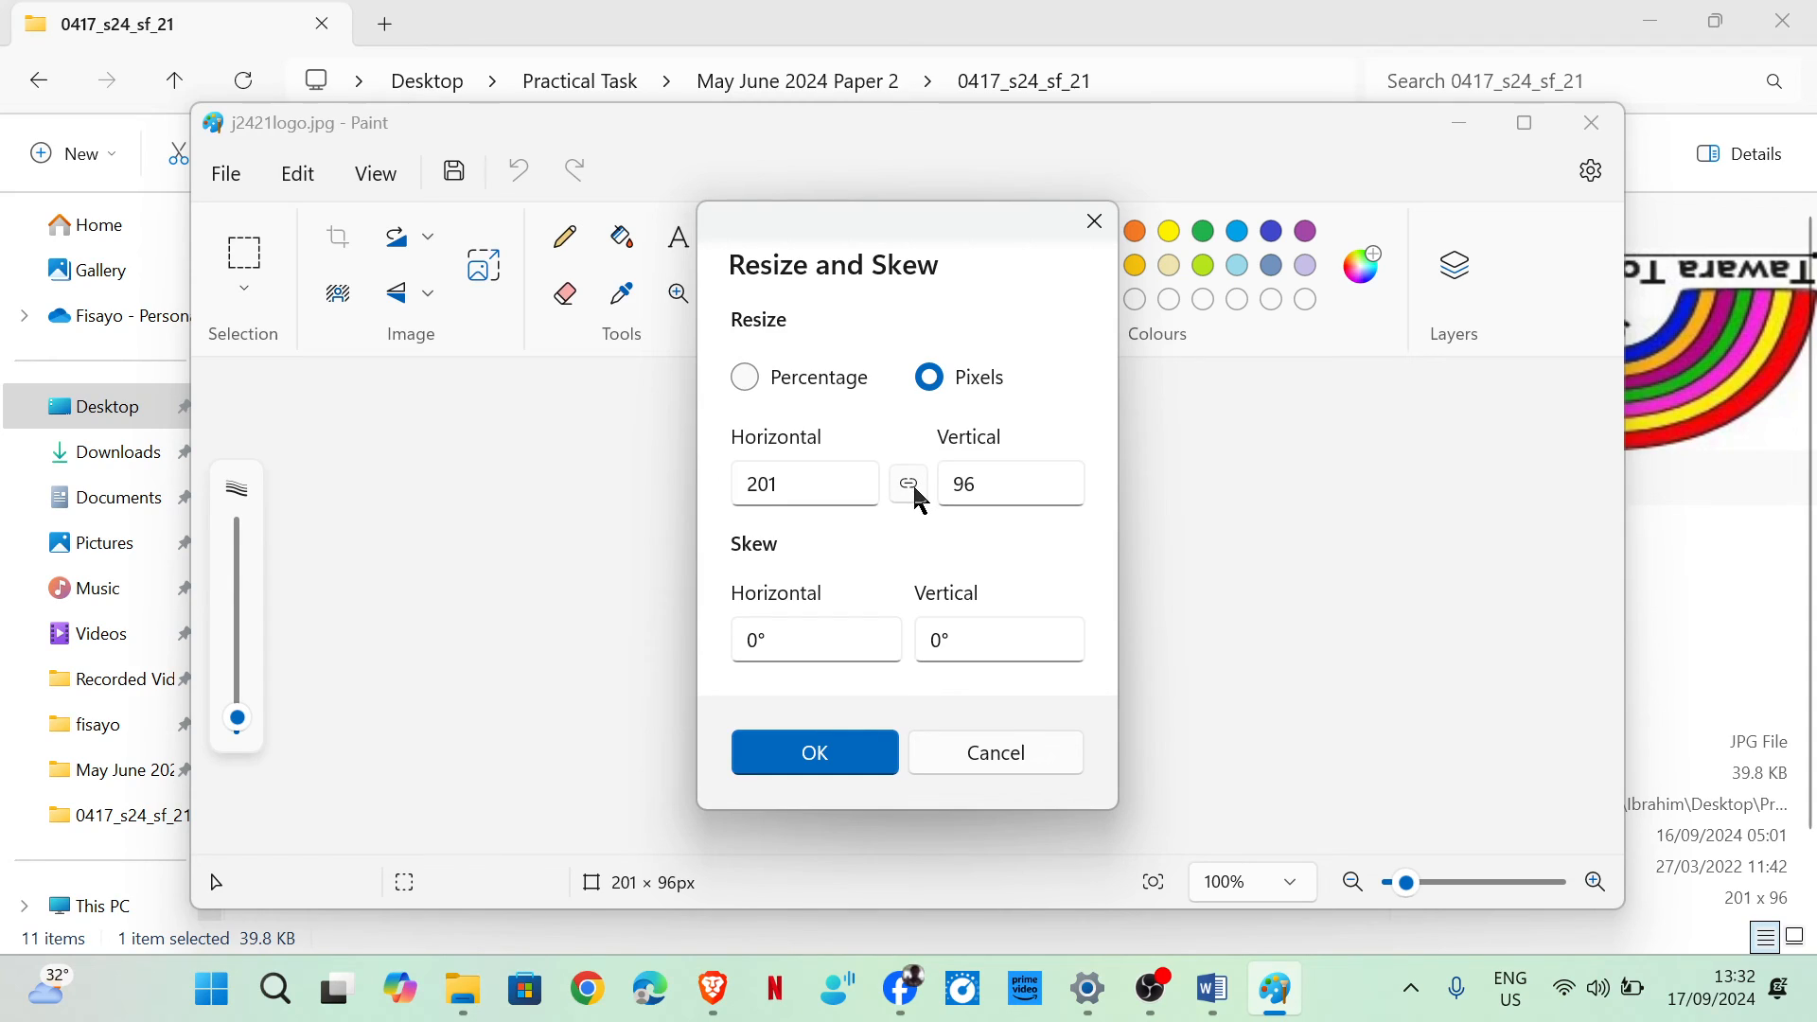
{"action": "left_click", "coordinate": [913, 492]}
{"action": "double_click", "coordinate": [757, 484]}
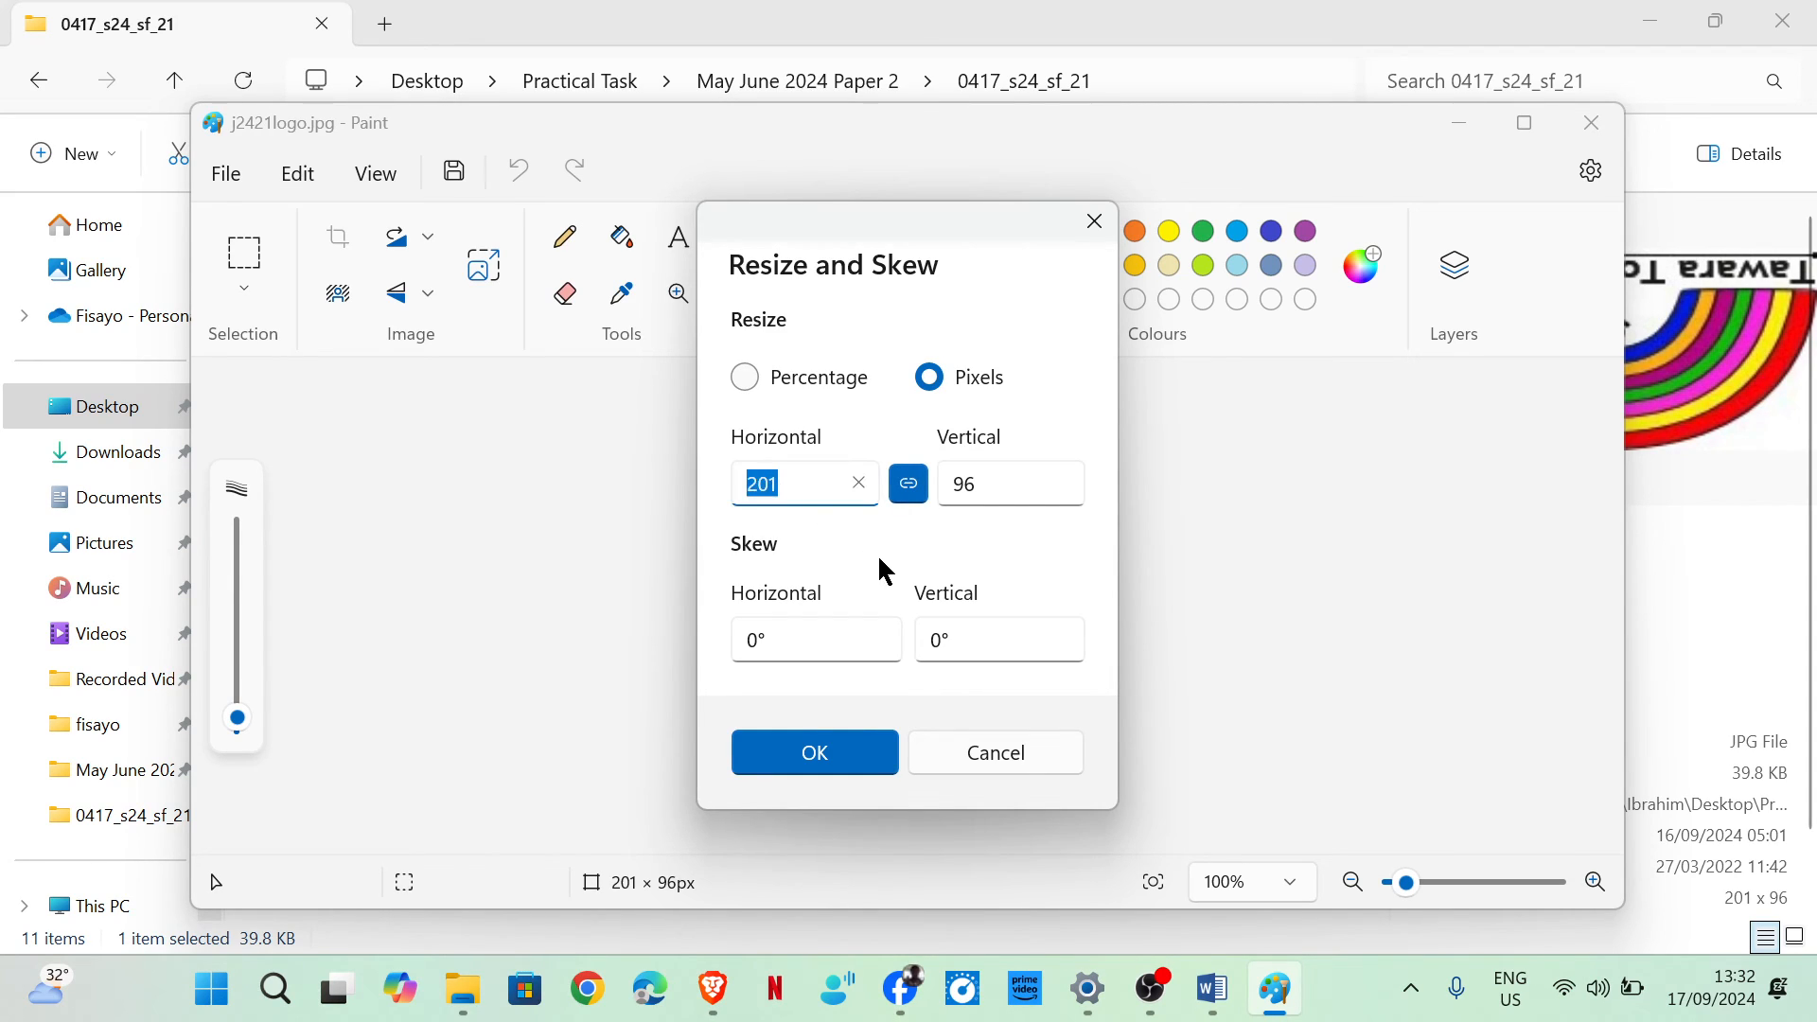
{"action": "type", "text": "350"}
{"action": "left_click", "coordinate": [842, 765]}
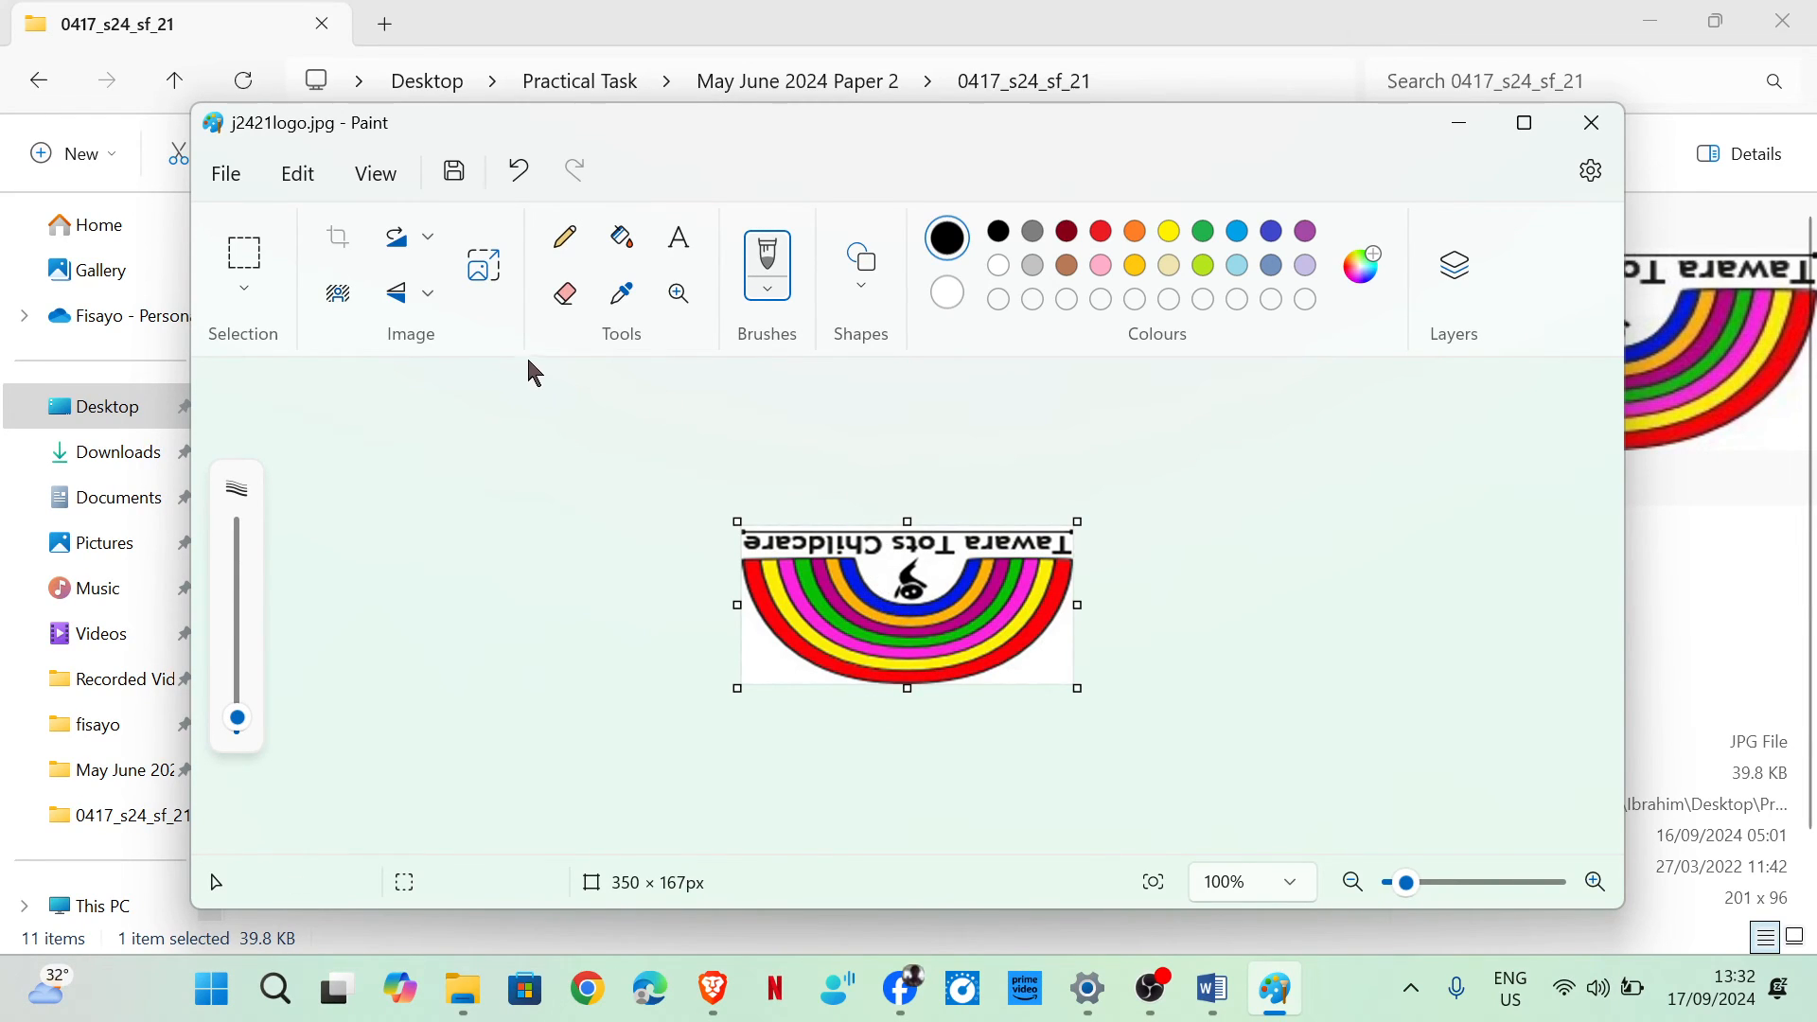
Resize the logo image to 200 pixels wide with the aspect ratio lock turned off, keeping the height at 167 pixels.
{"action": "left_click", "coordinate": [483, 268]}
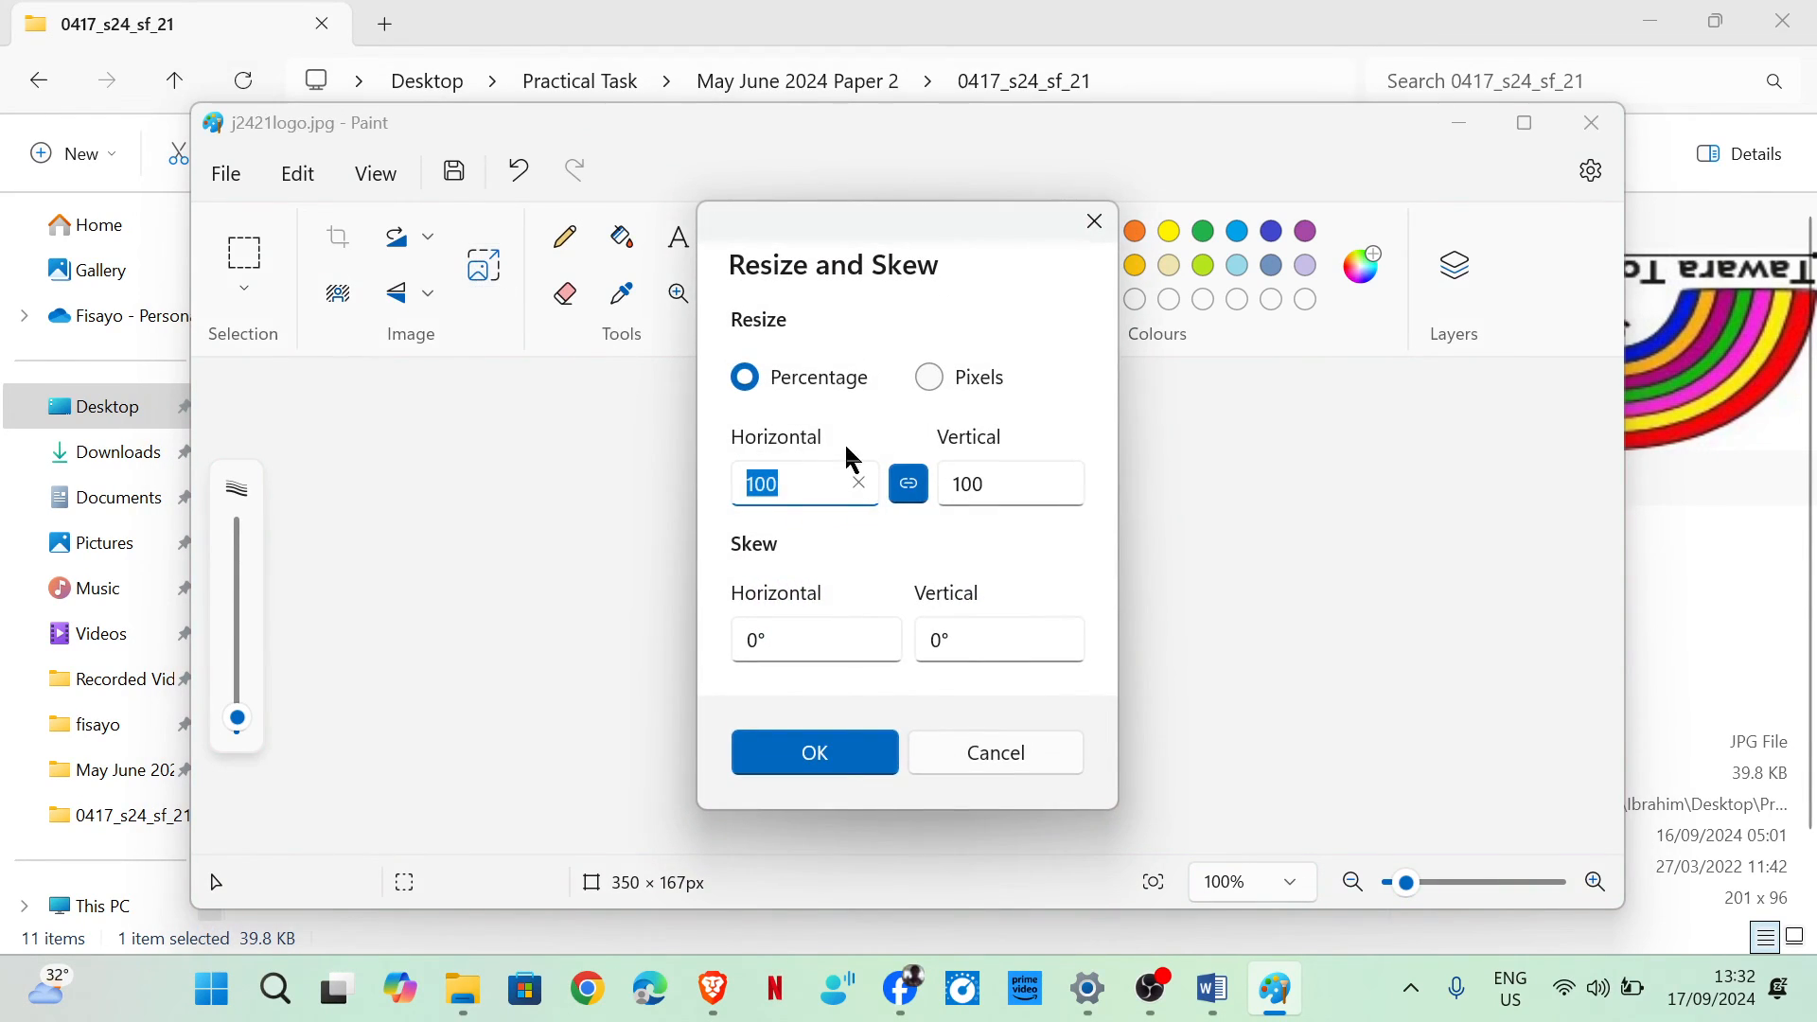
{"action": "left_click", "coordinate": [932, 380]}
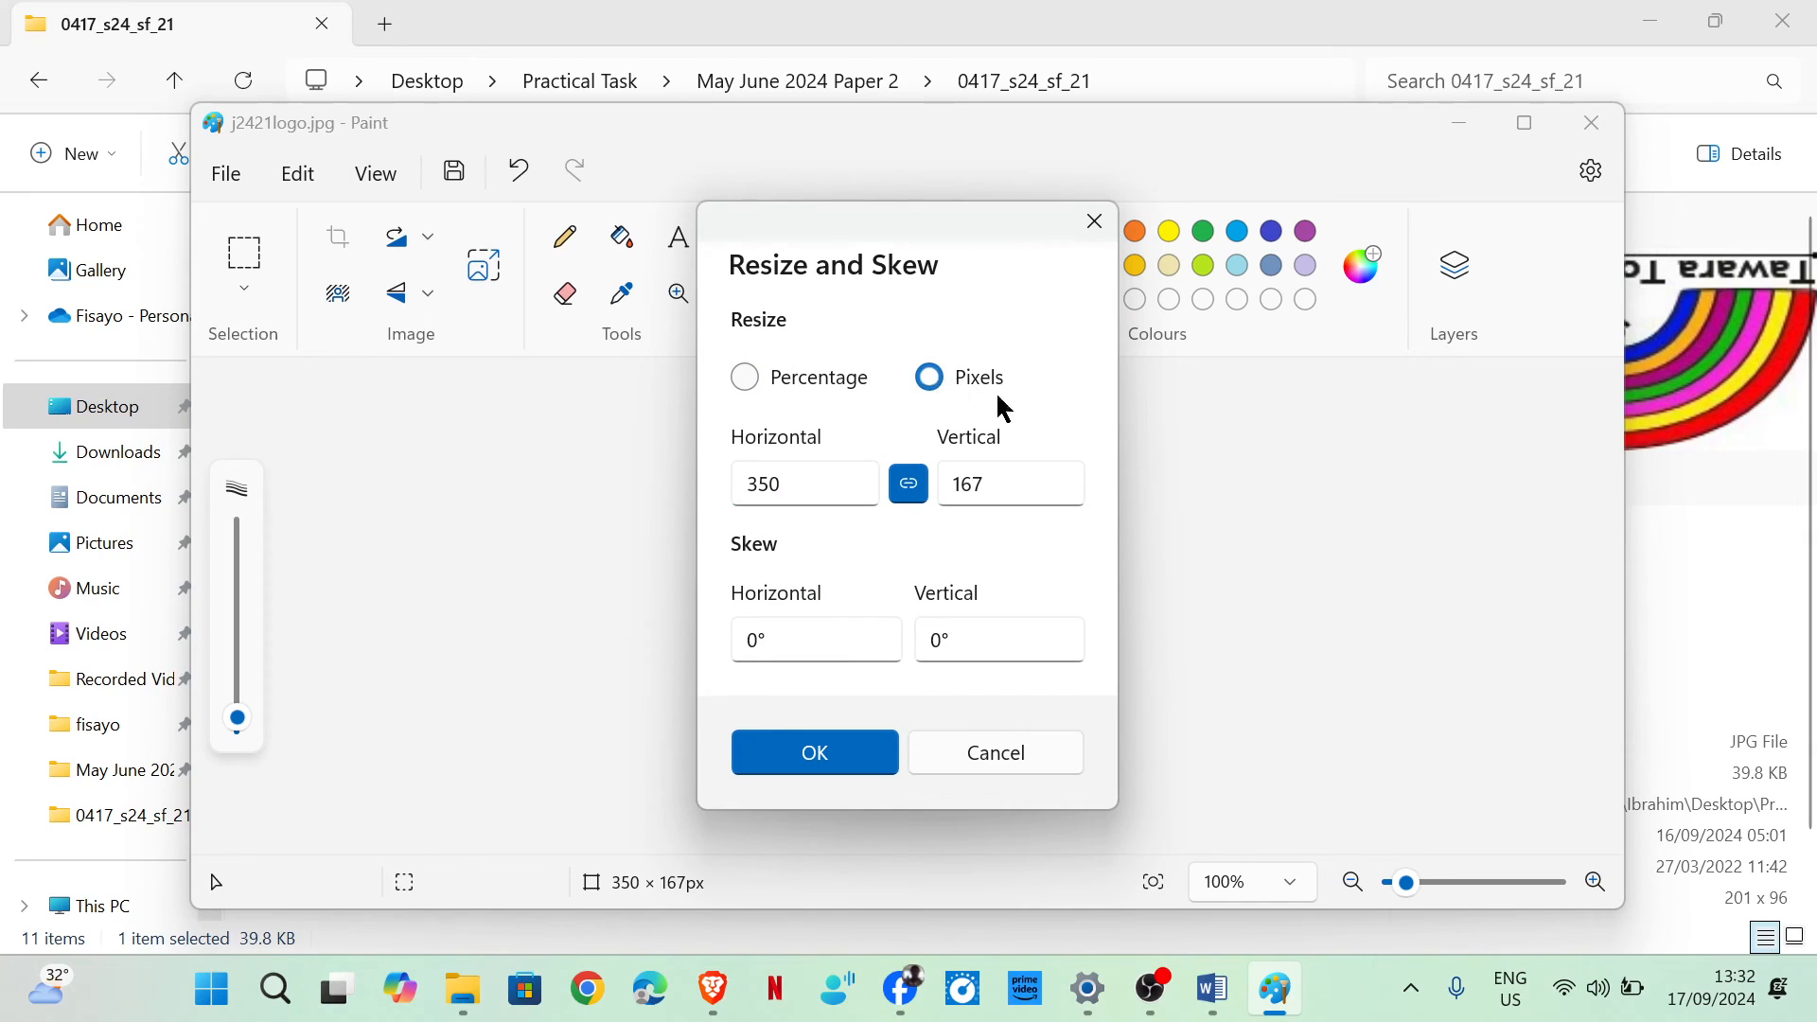
{"action": "left_click", "coordinate": [911, 487]}
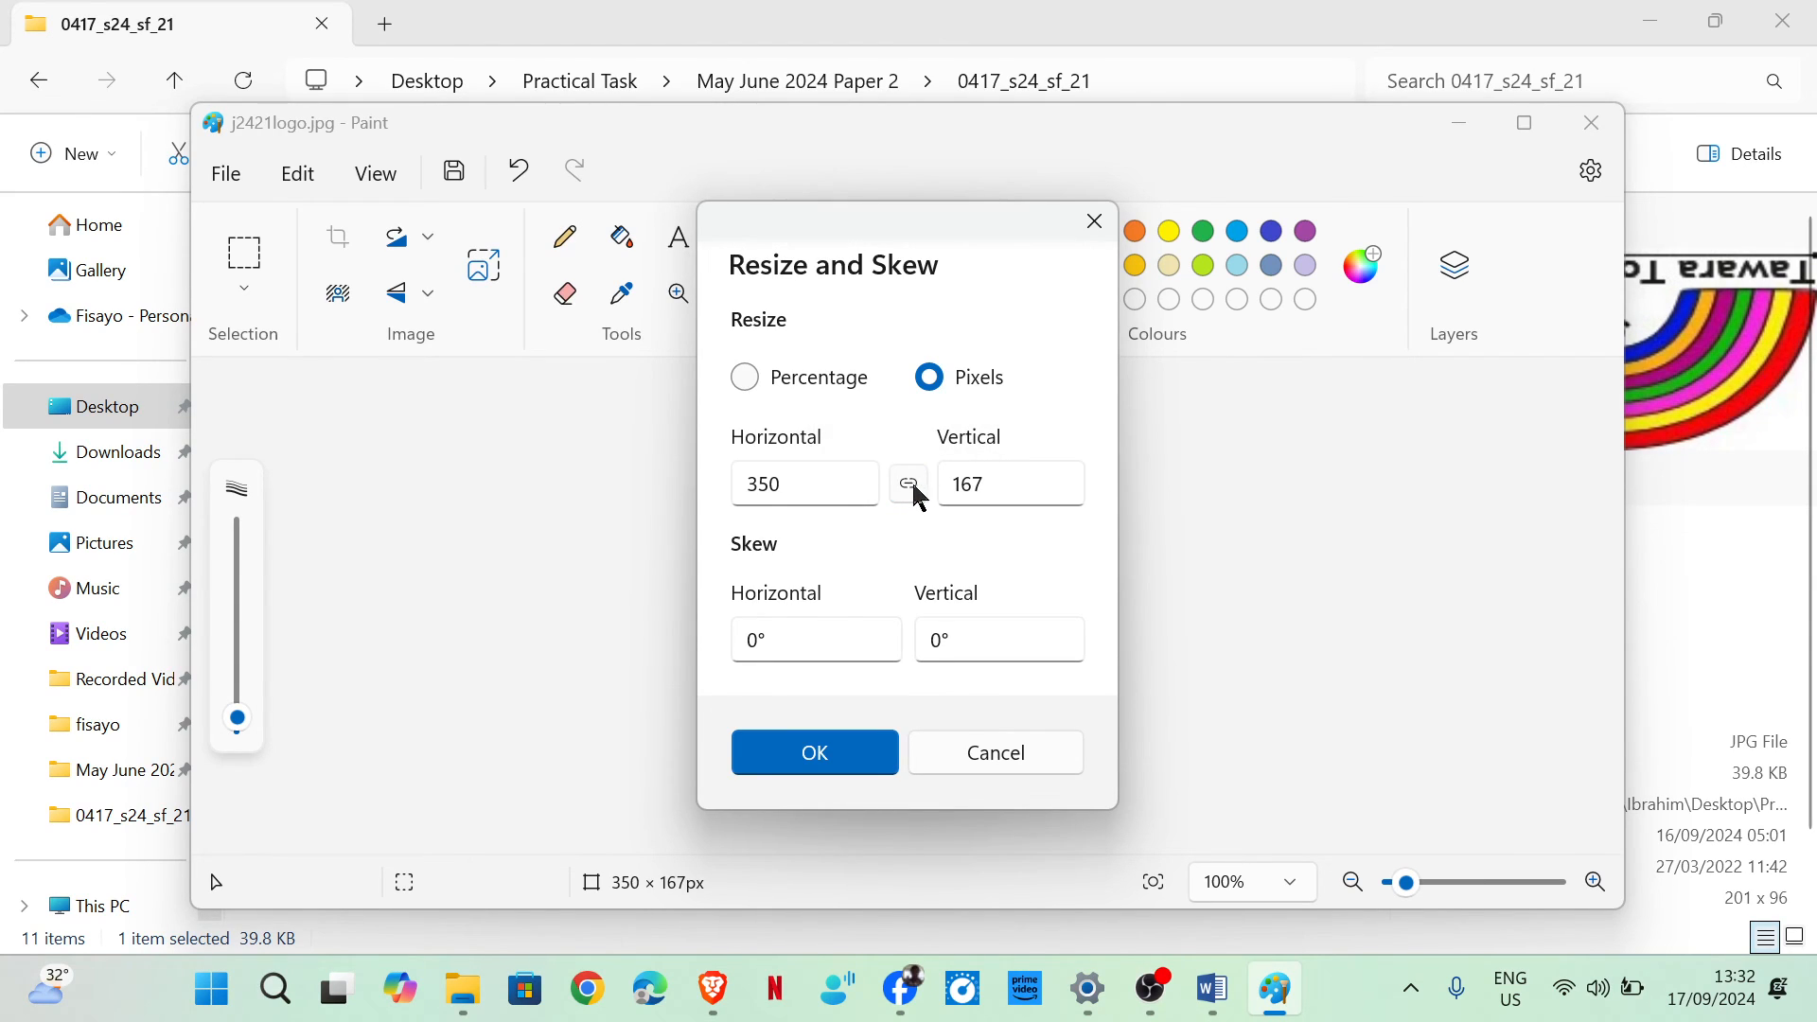
{"action": "double_click", "coordinate": [768, 490]}
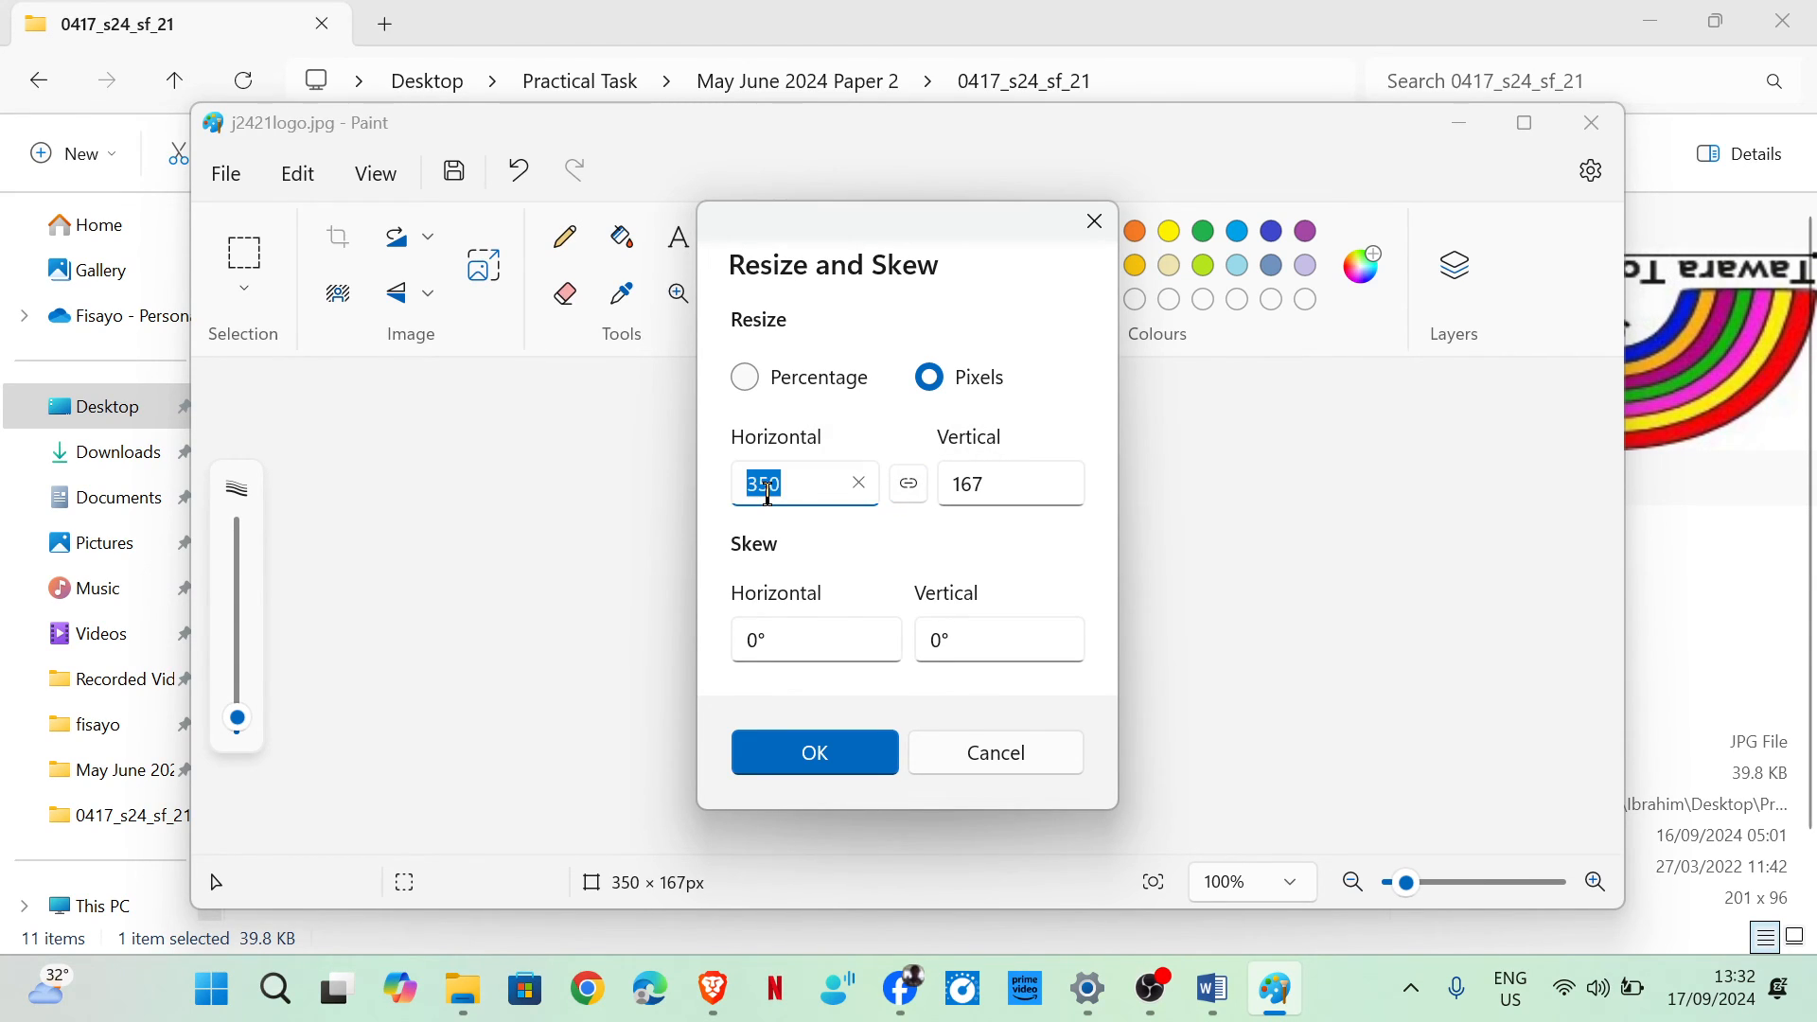
{"action": "type", "text": "200"}
{"action": "left_click", "coordinate": [845, 754]}
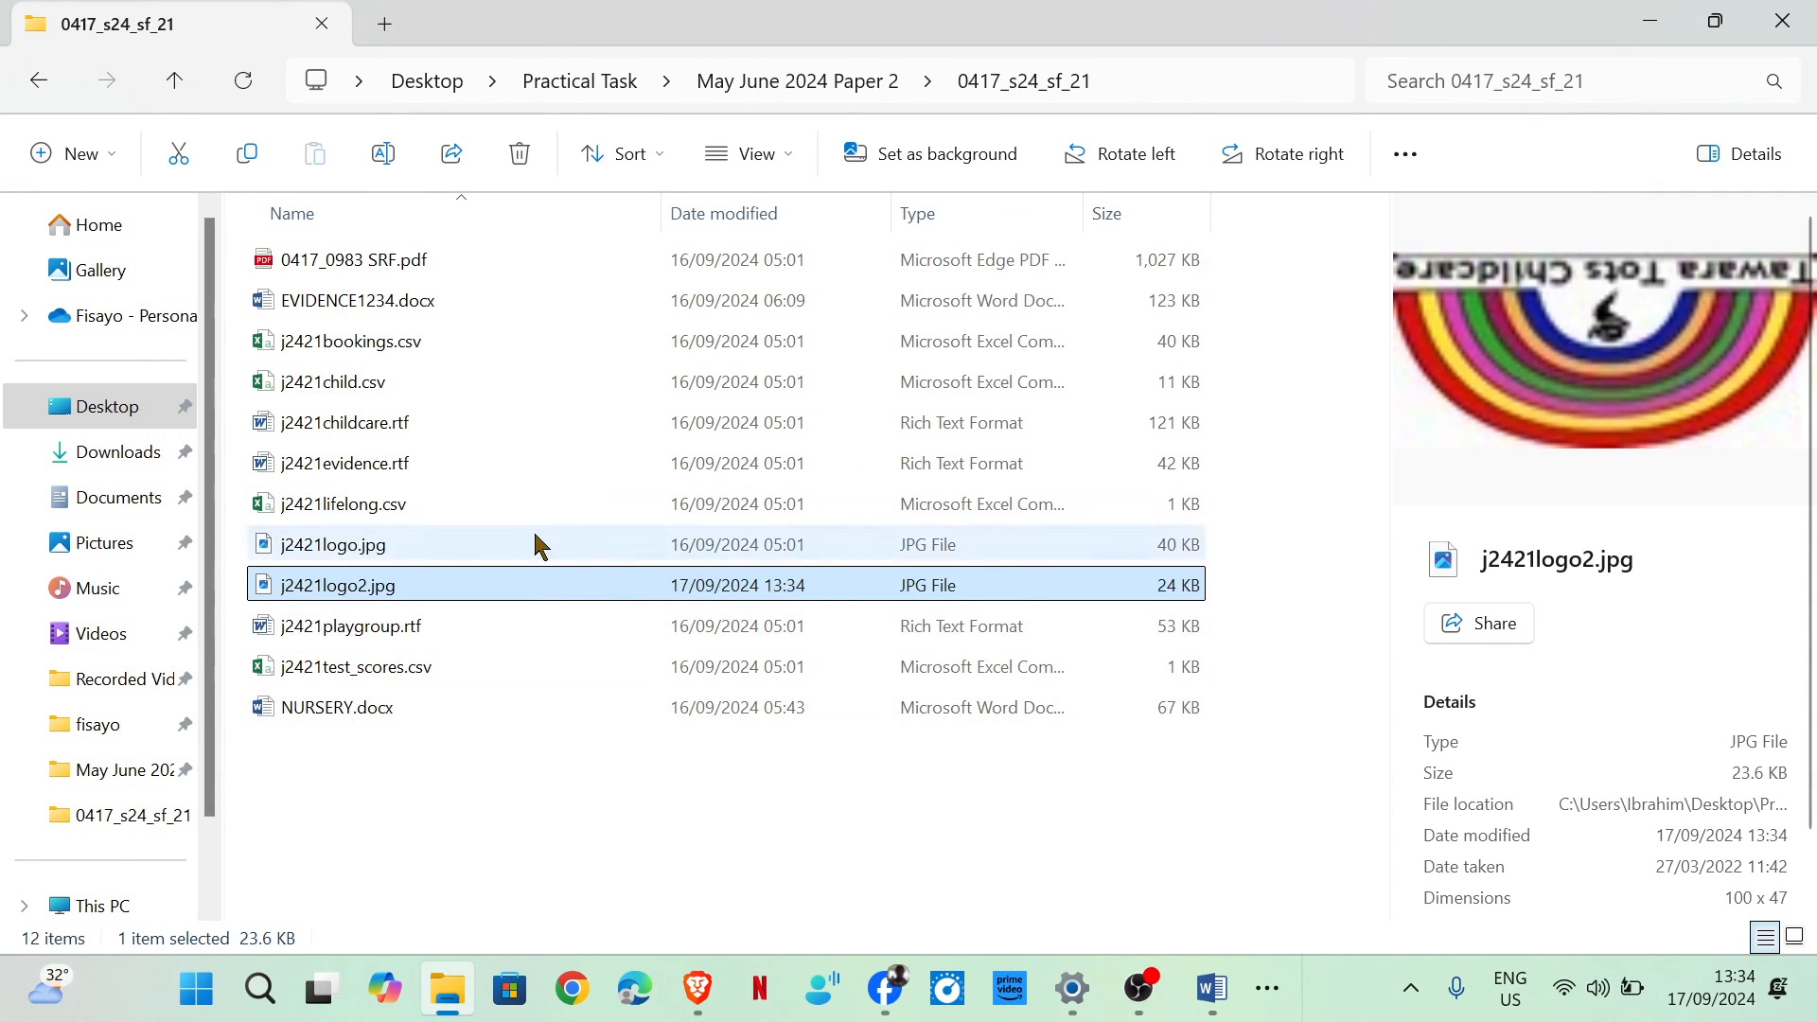
Open the original j2421logo.jpg from the 0417_s24_sf_21 folder in Paint again.
{"action": "left_click", "coordinate": [535, 538]}
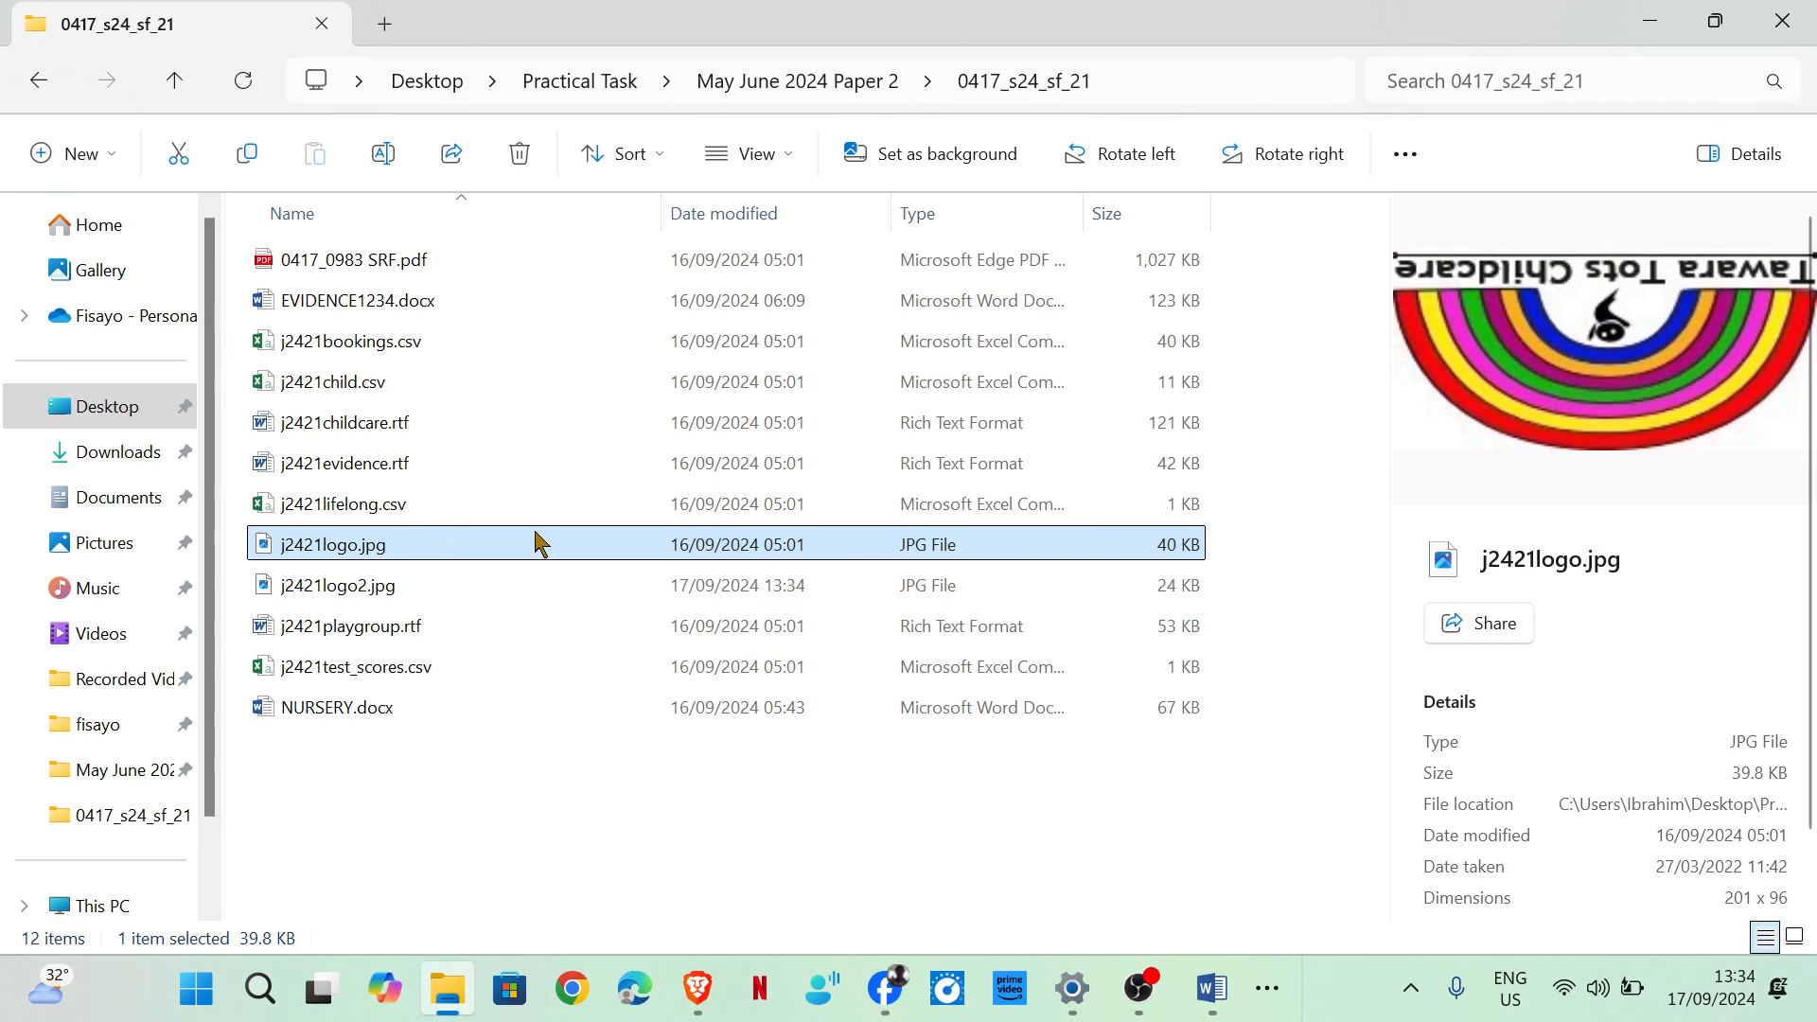
{"action": "right_click", "coordinate": [558, 543]}
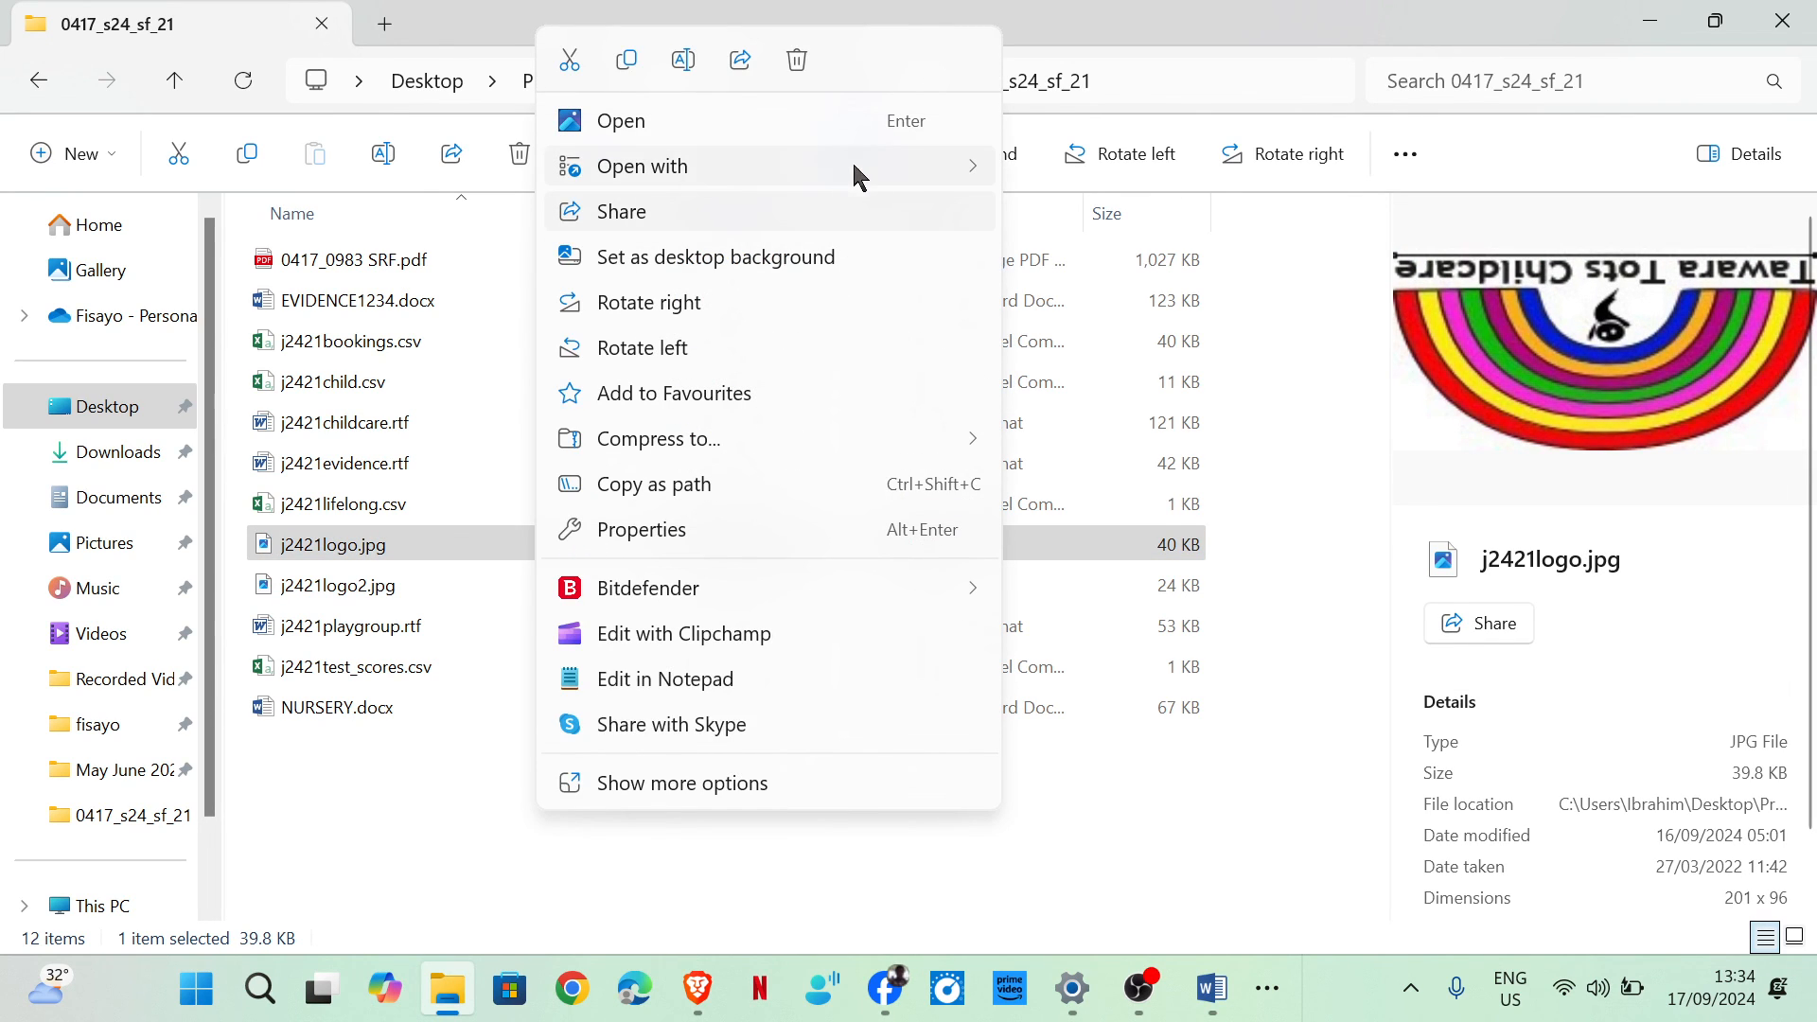
{"action": "mouse_move", "coordinate": [950, 166]}
{"action": "left_click", "coordinate": [1075, 174]}
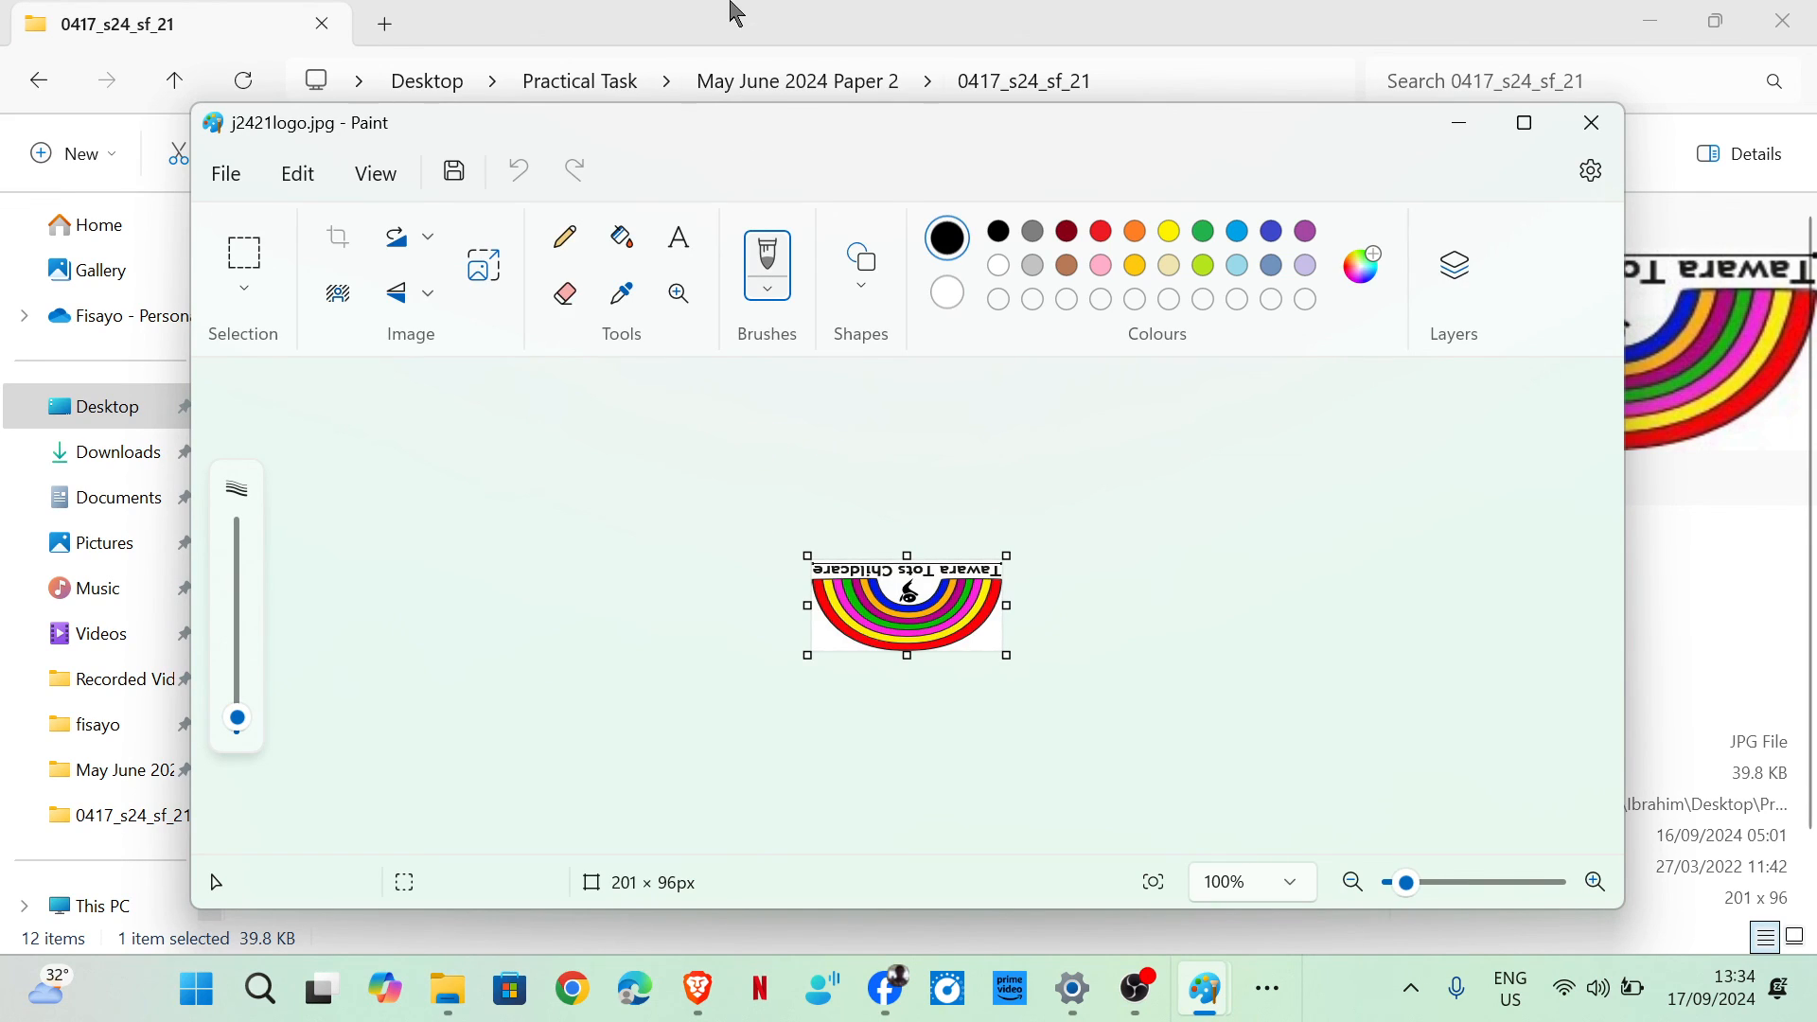
Rotate the logo image by 180° and flip it vertically.
{"action": "left_click", "coordinate": [434, 296]}
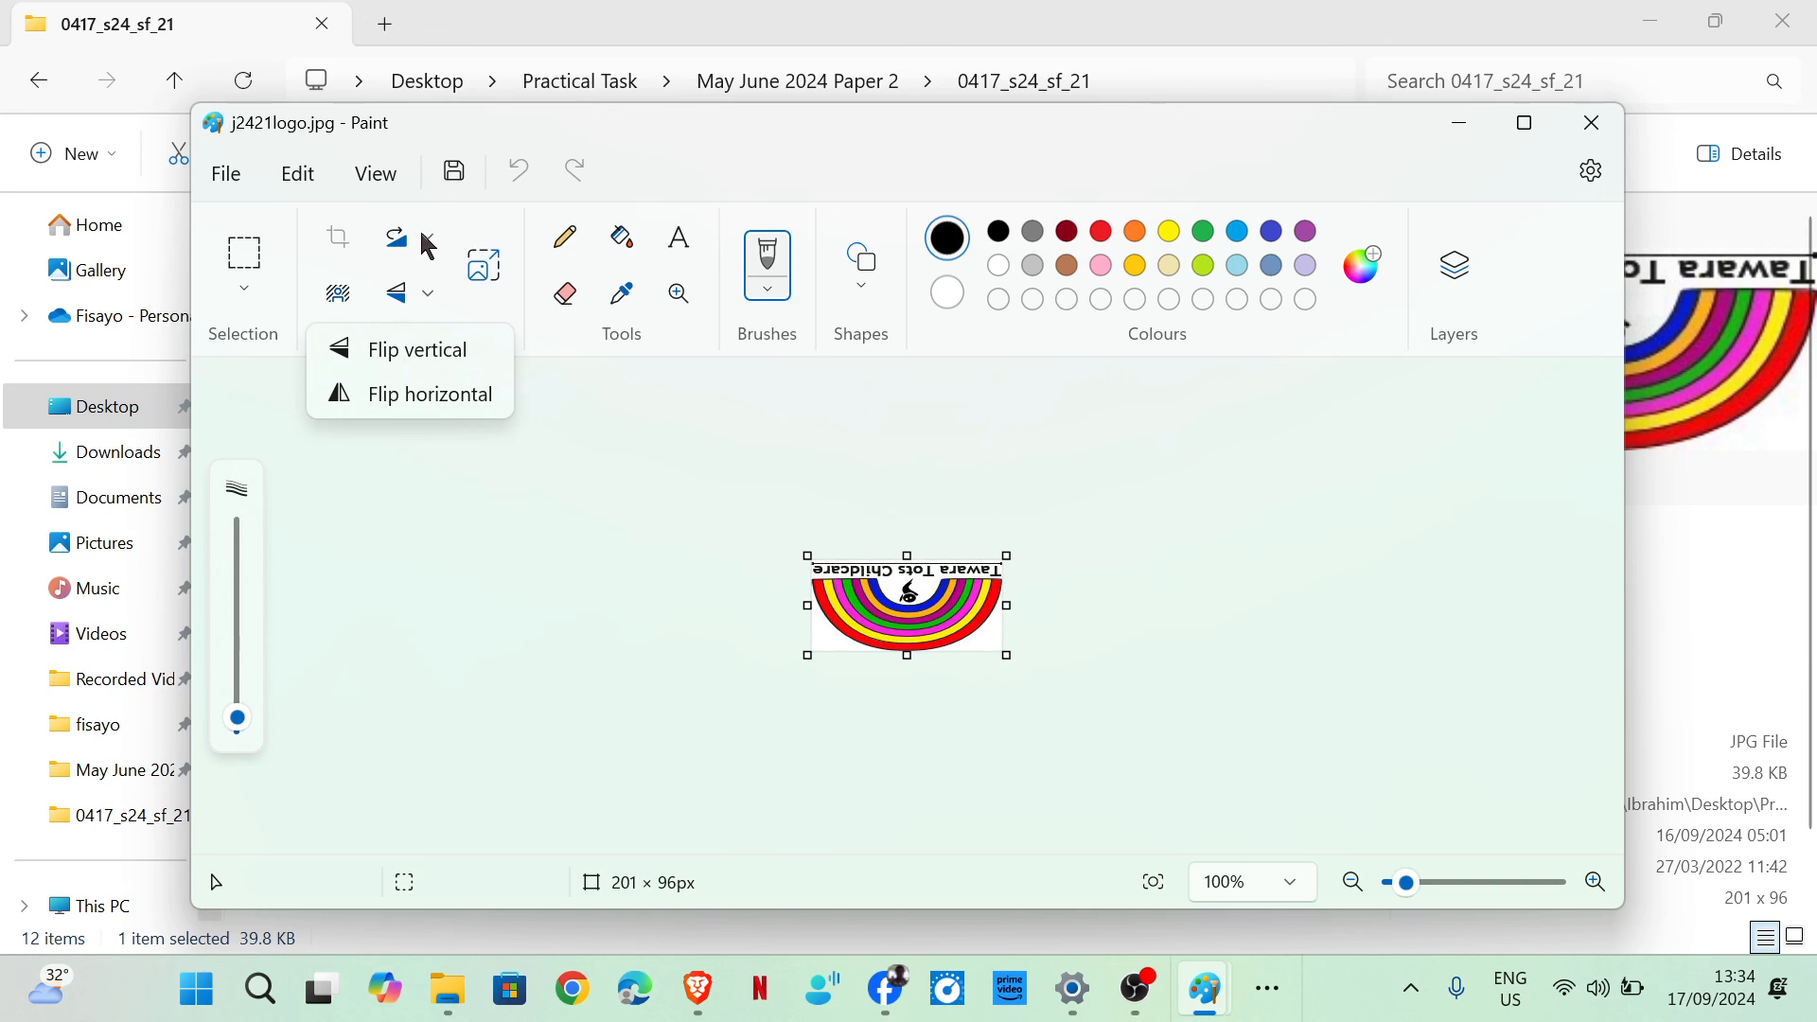
{"action": "left_click", "coordinate": [422, 238]}
{"action": "left_click", "coordinate": [421, 238]}
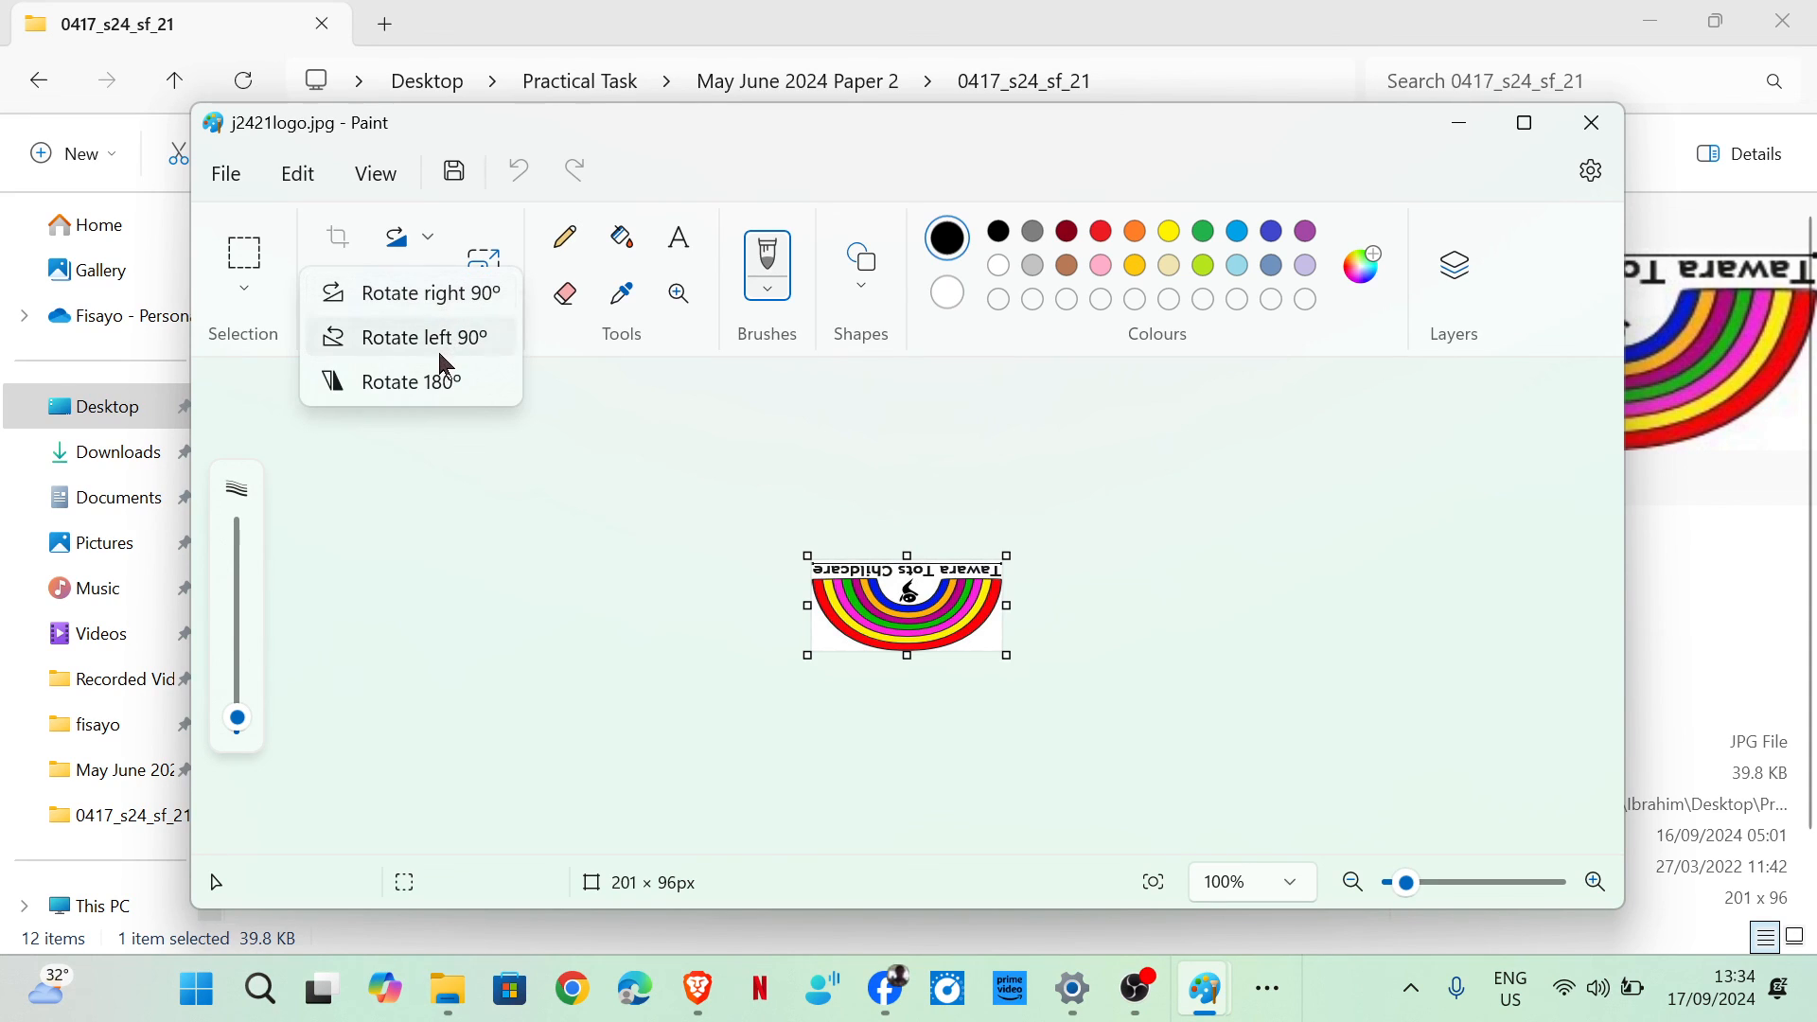
{"action": "left_click", "coordinate": [411, 381]}
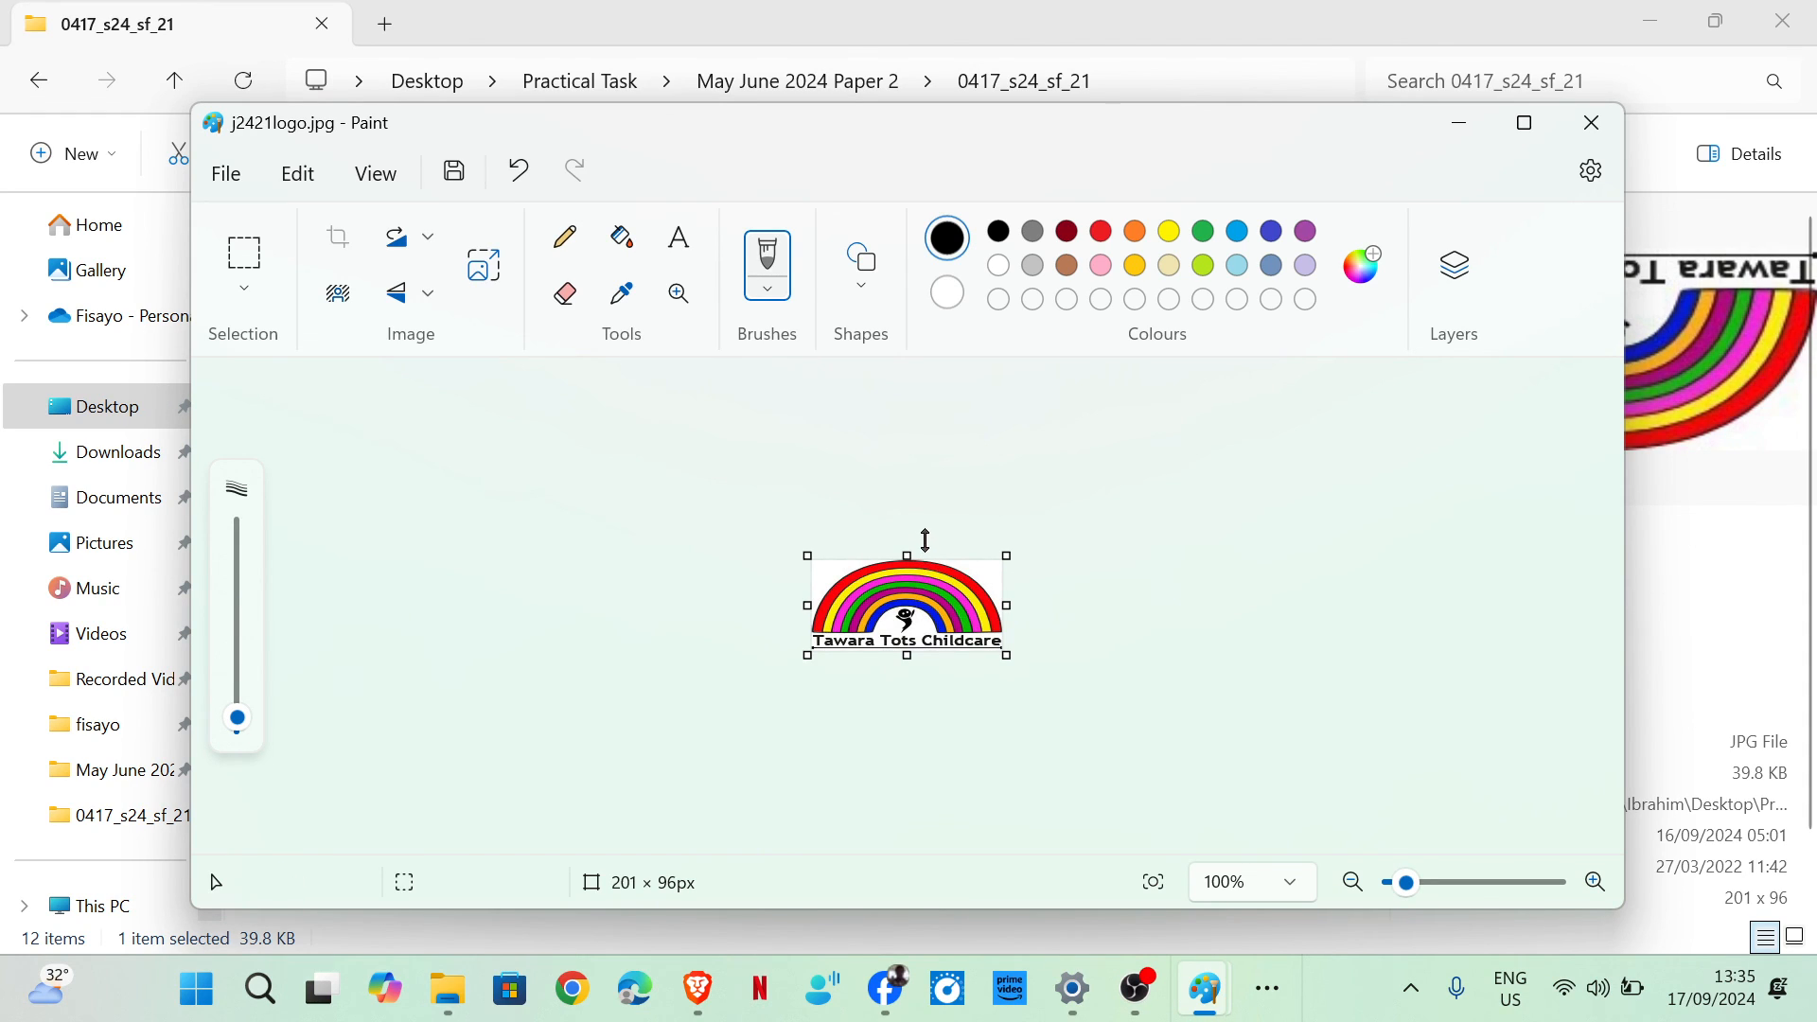
{"action": "left_click", "coordinate": [425, 297]}
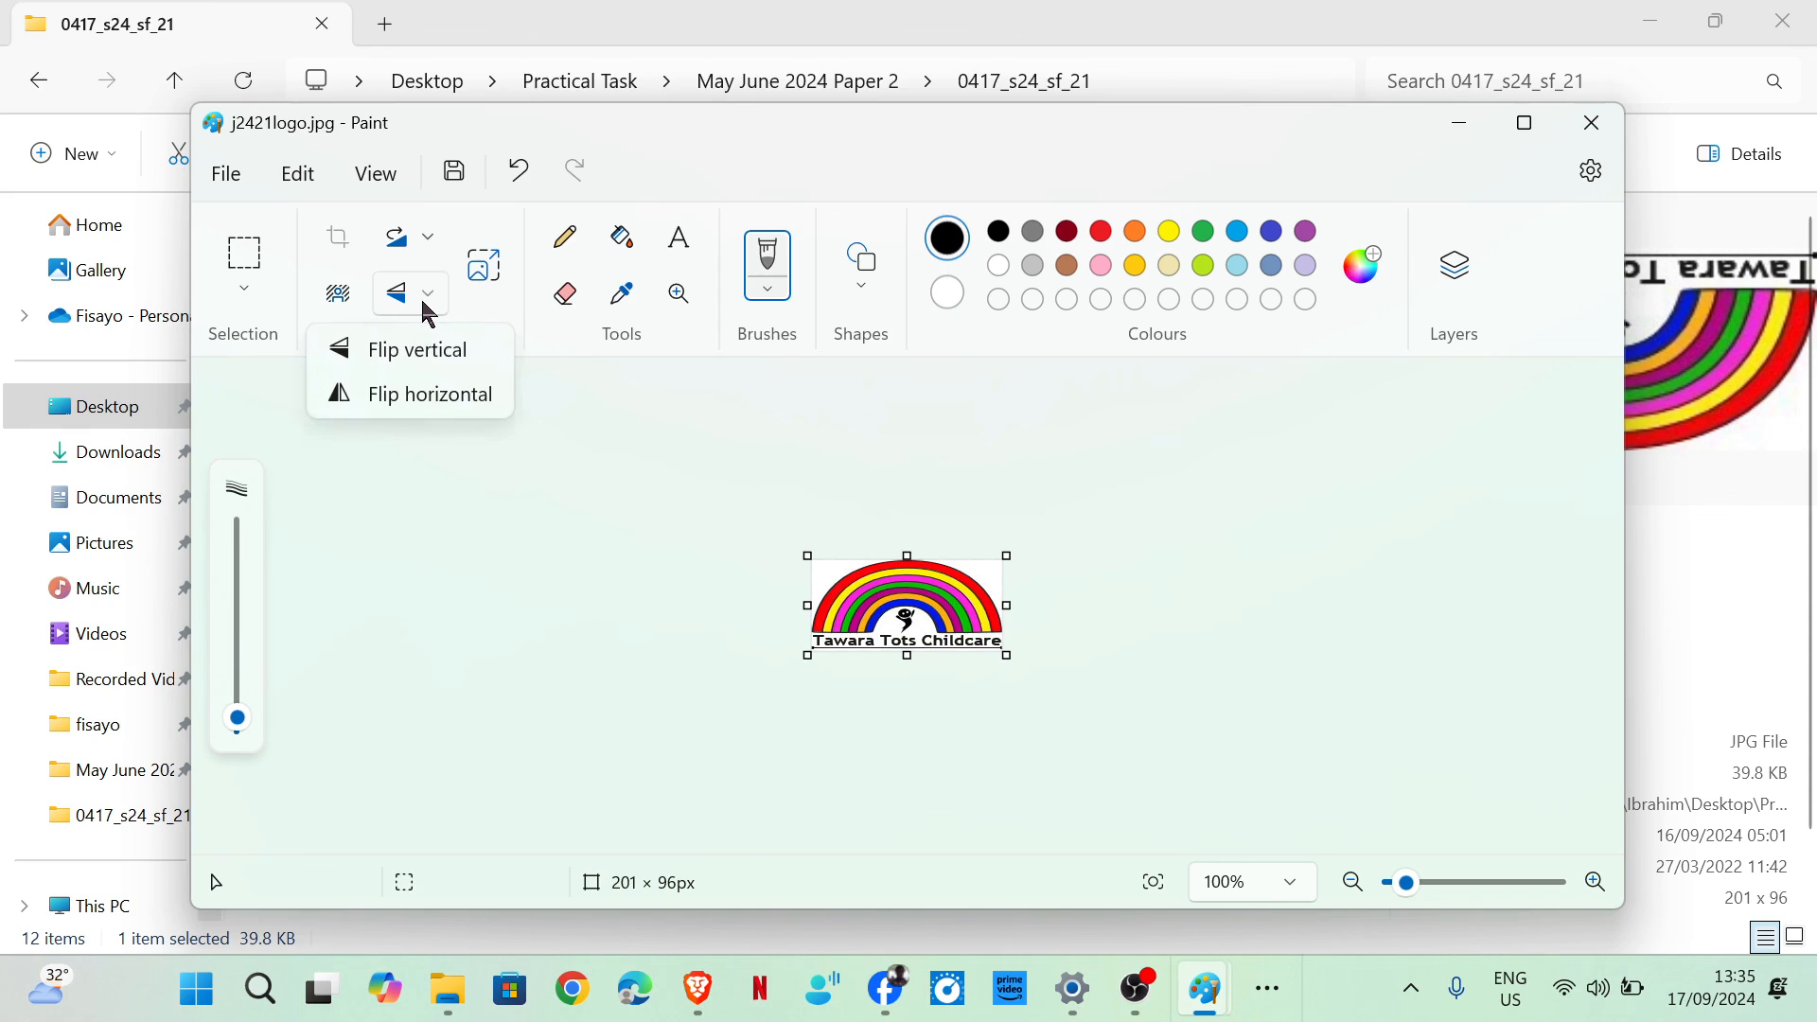
{"action": "left_click", "coordinate": [414, 355]}
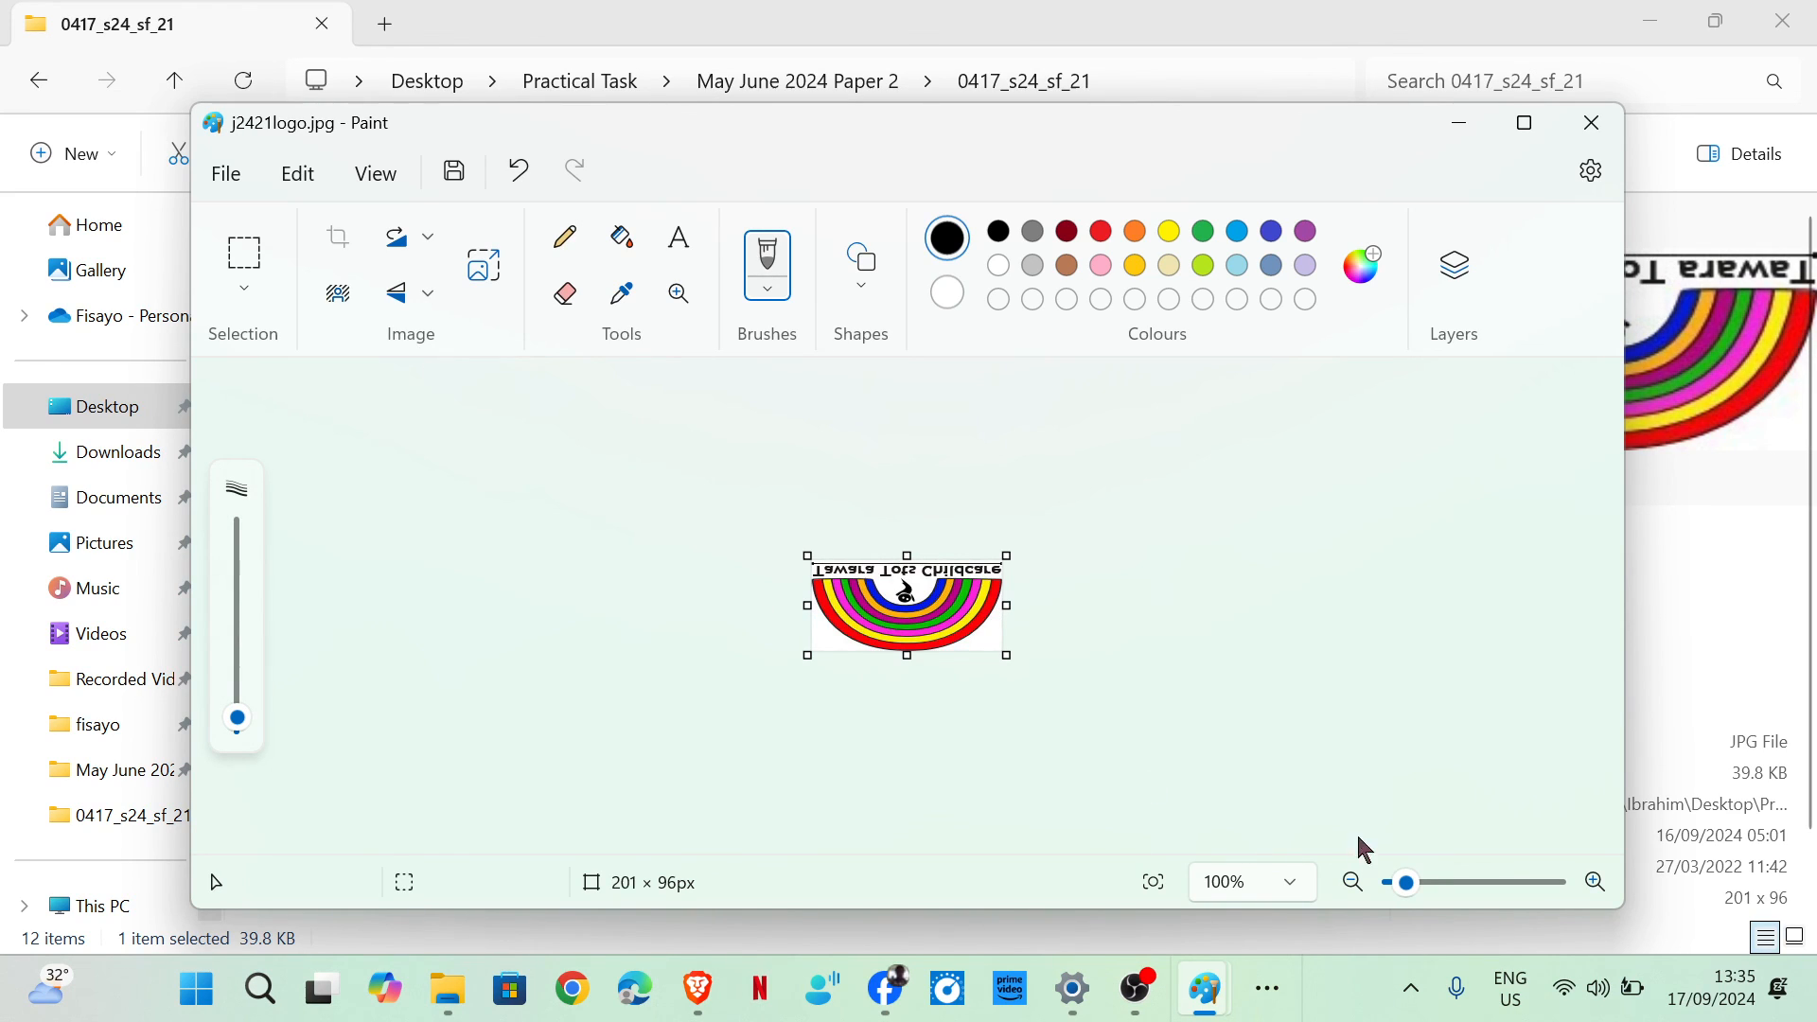